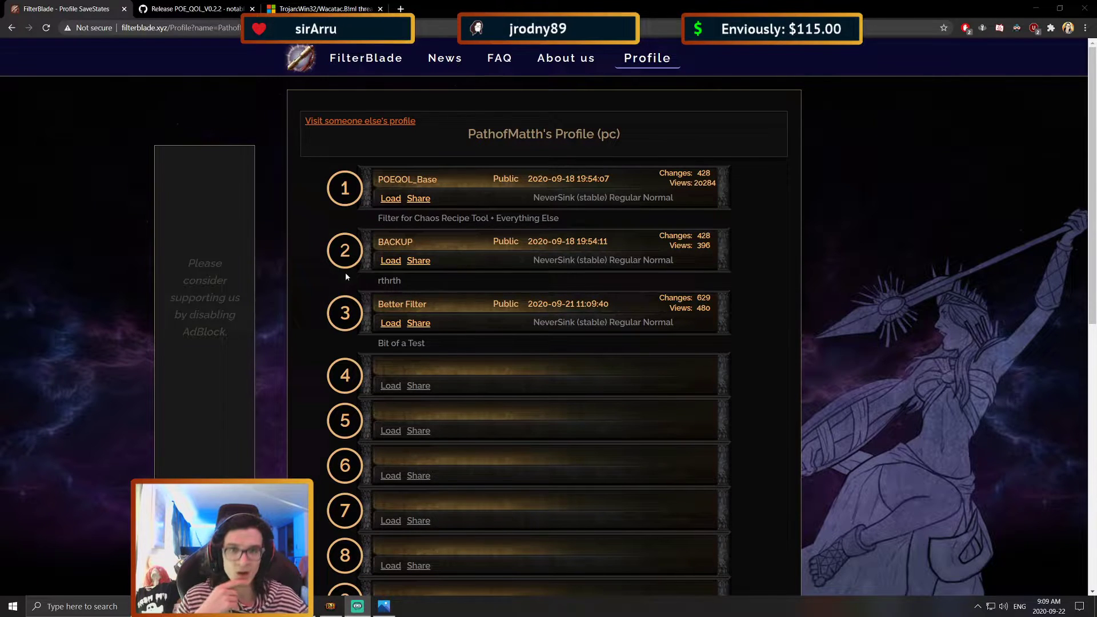
# Switch to the Microsoft Security Intelligence page for Trojan:Win32/Wacatac.B!ml.
pyautogui.click(320, 9)
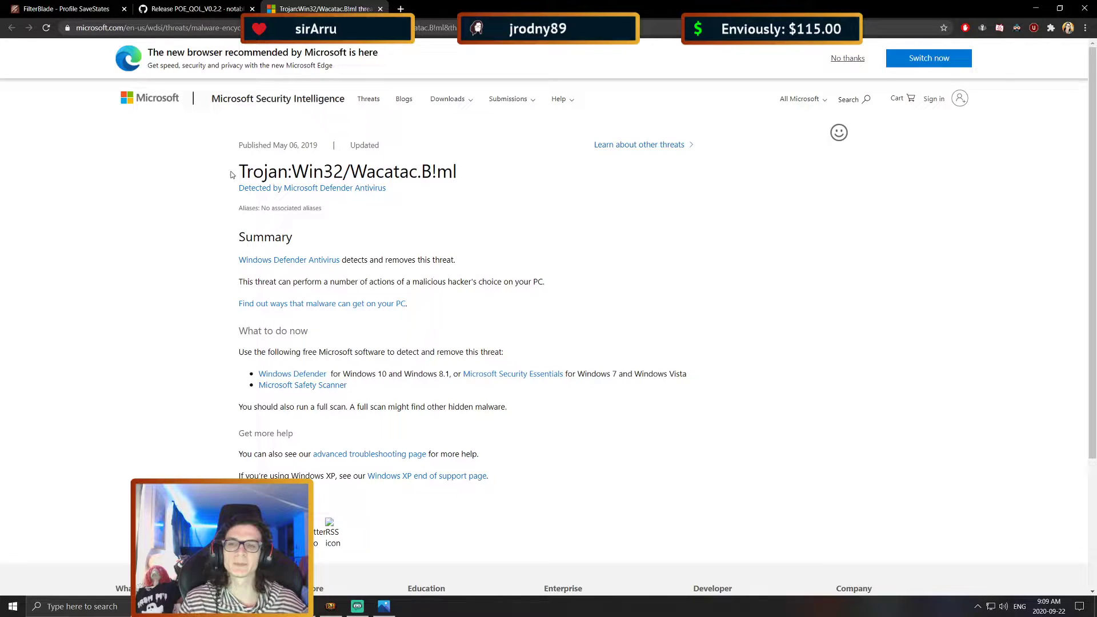
pyautogui.moveTo(229, 171); pyautogui.dragTo(516, 195)
pyautogui.click(471, 177)
pyautogui.click(537, 212)
pyautogui.click(516, 196)
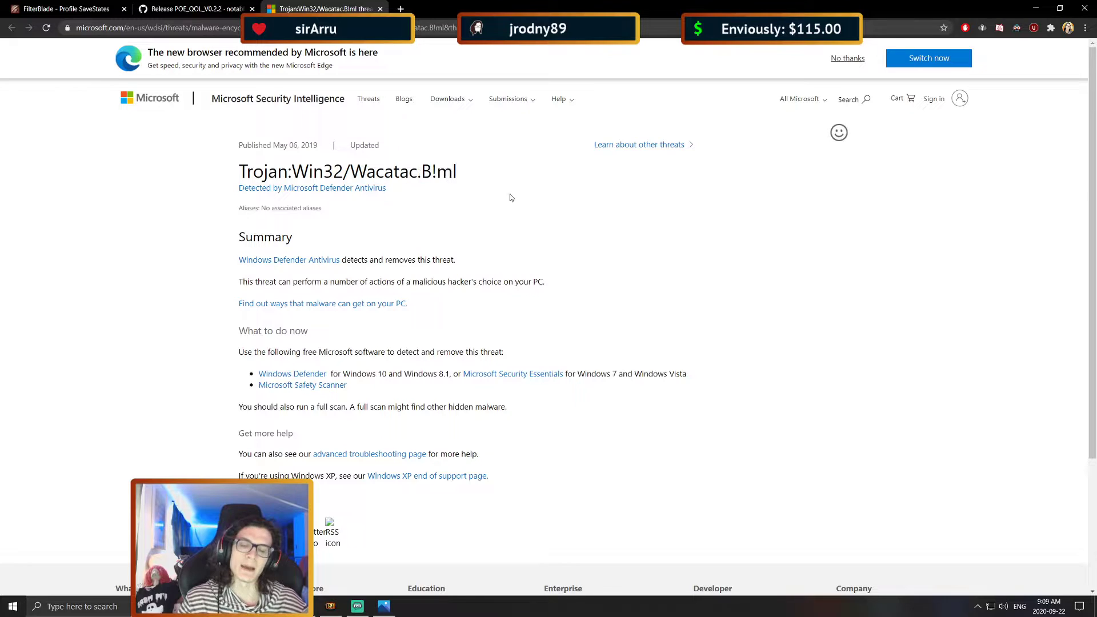
pyautogui.moveTo(254, 236); pyautogui.dragTo(448, 313)
pyautogui.click(449, 312)
pyautogui.moveTo(253, 237); pyautogui.dragTo(458, 306)
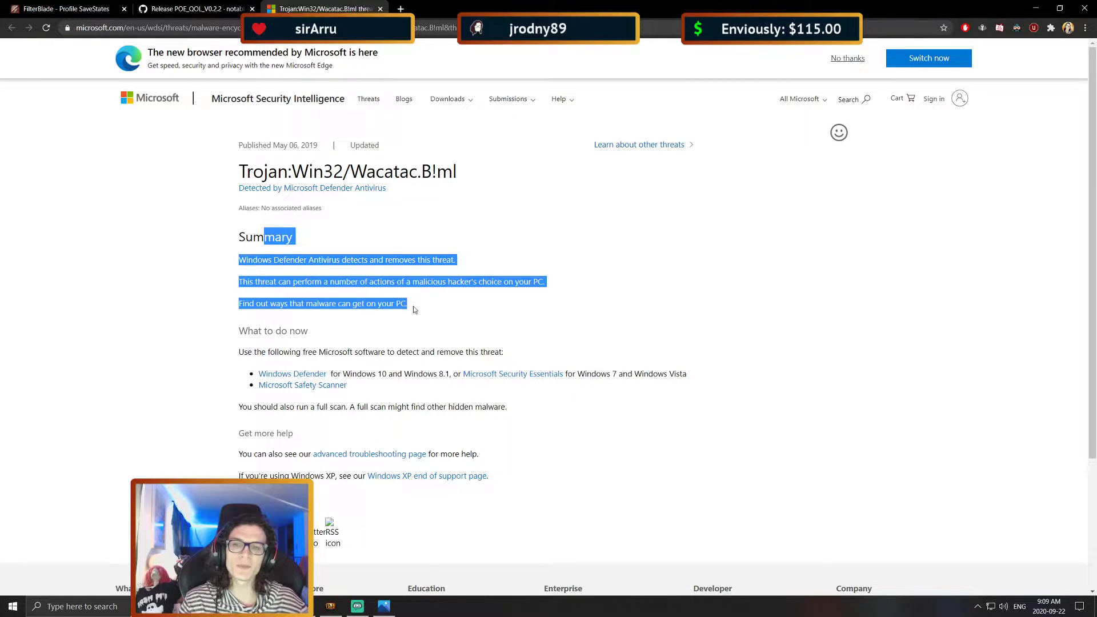
pyautogui.click(486, 314)
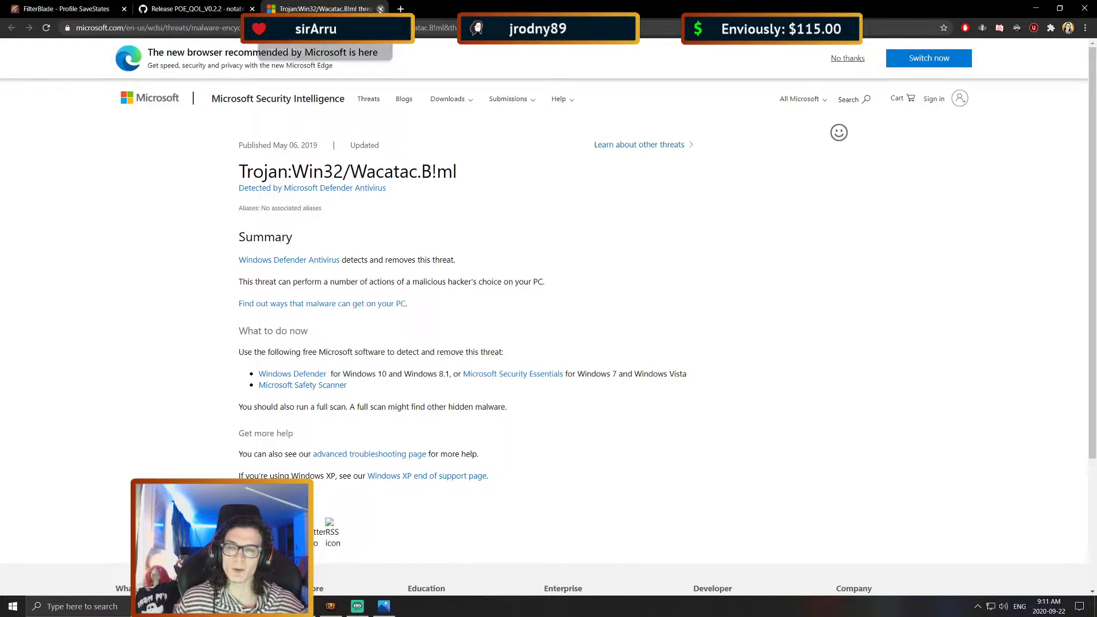
# Close the Microsoft Trojan:Win32/Wacatac.B!ml threat page.
pyautogui.click(380, 8)
# Return to the FilterBlade profile, switch to the game, then launch File Explorer.
pyautogui.click(65, 8)
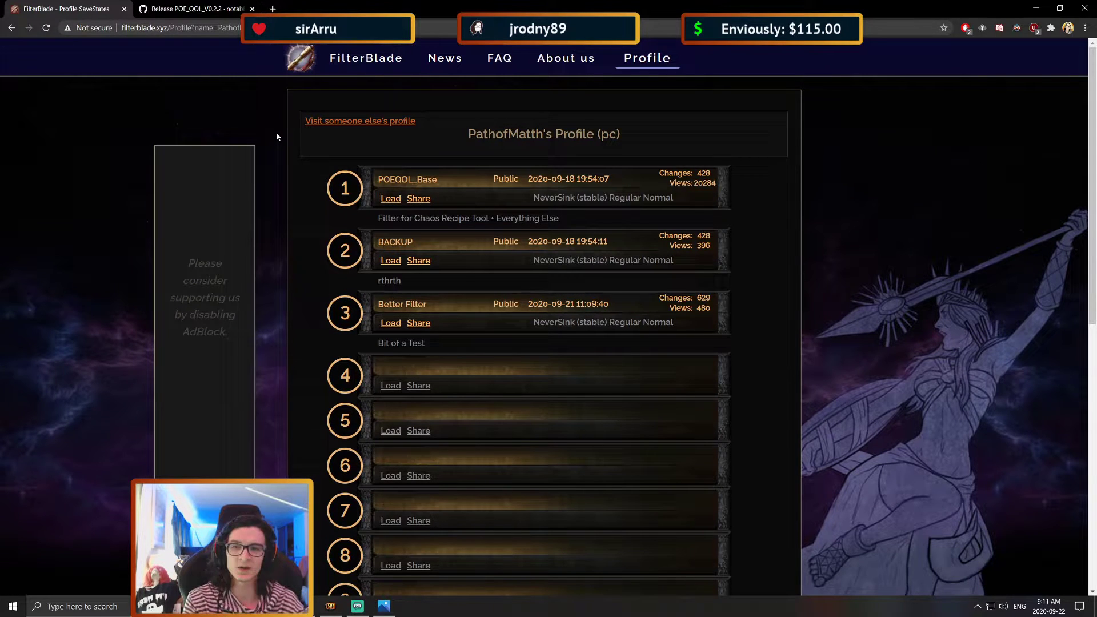
pyautogui.click(1036, 8)
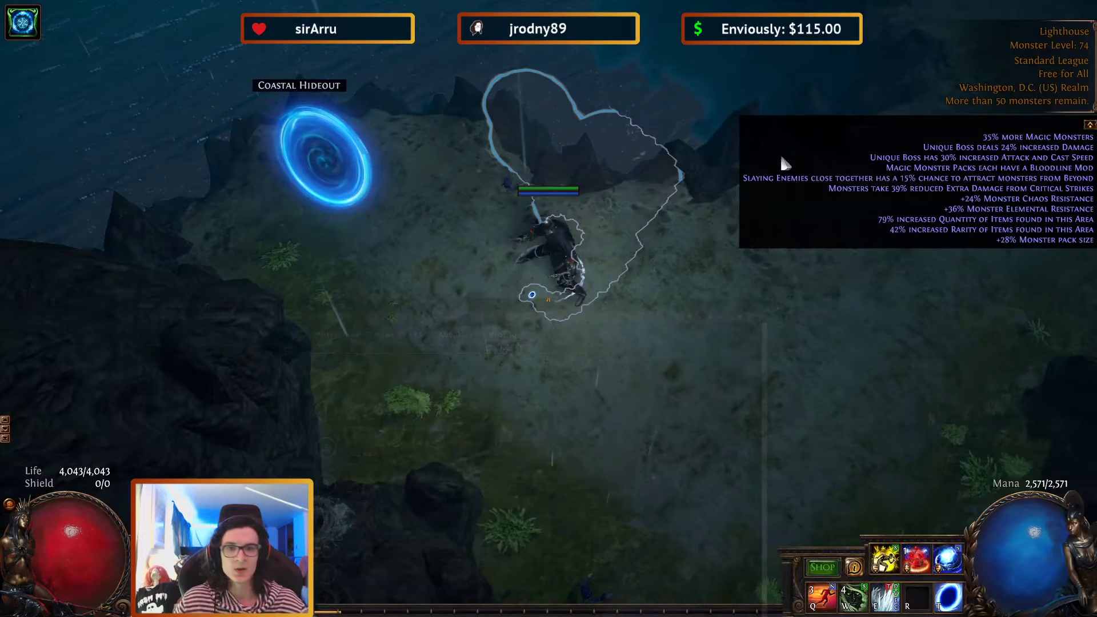
pyautogui.press('i')
pyautogui.press('i')
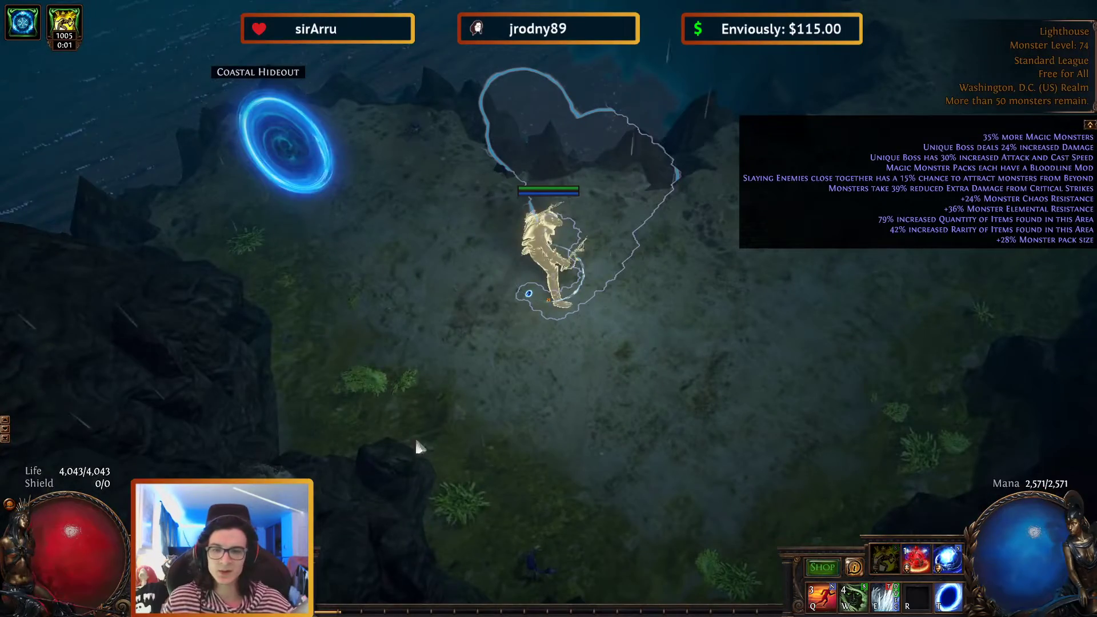
pyautogui.press('super')
pyautogui.press('super+e')
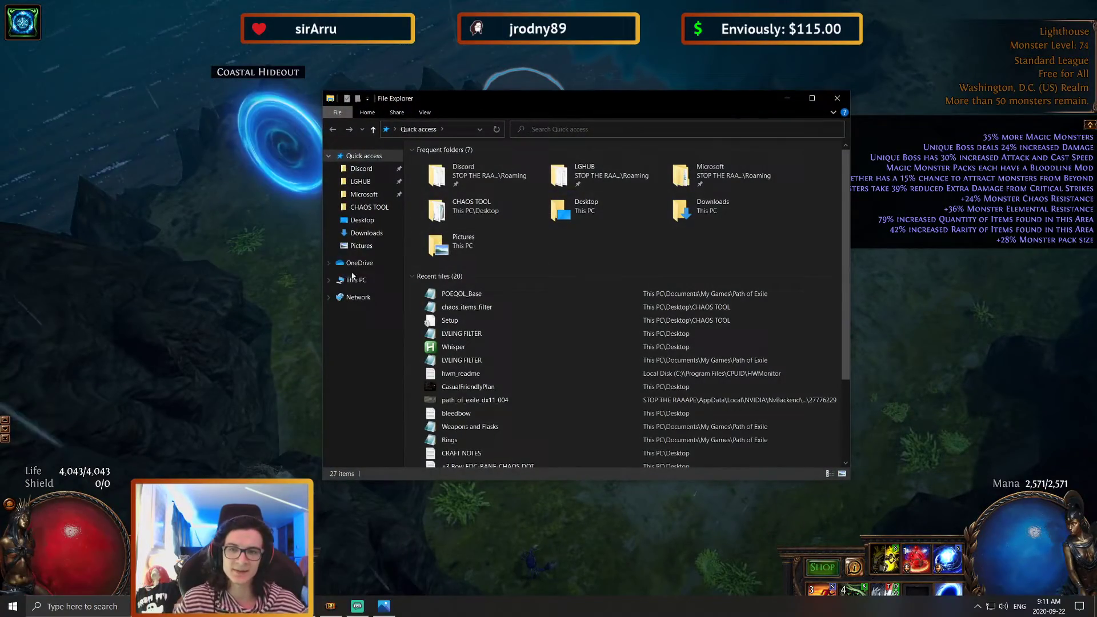
# Look through the Desktop, Downloads and CHAOS TOOL folders.
pyautogui.click(363, 220)
pyautogui.click(366, 232)
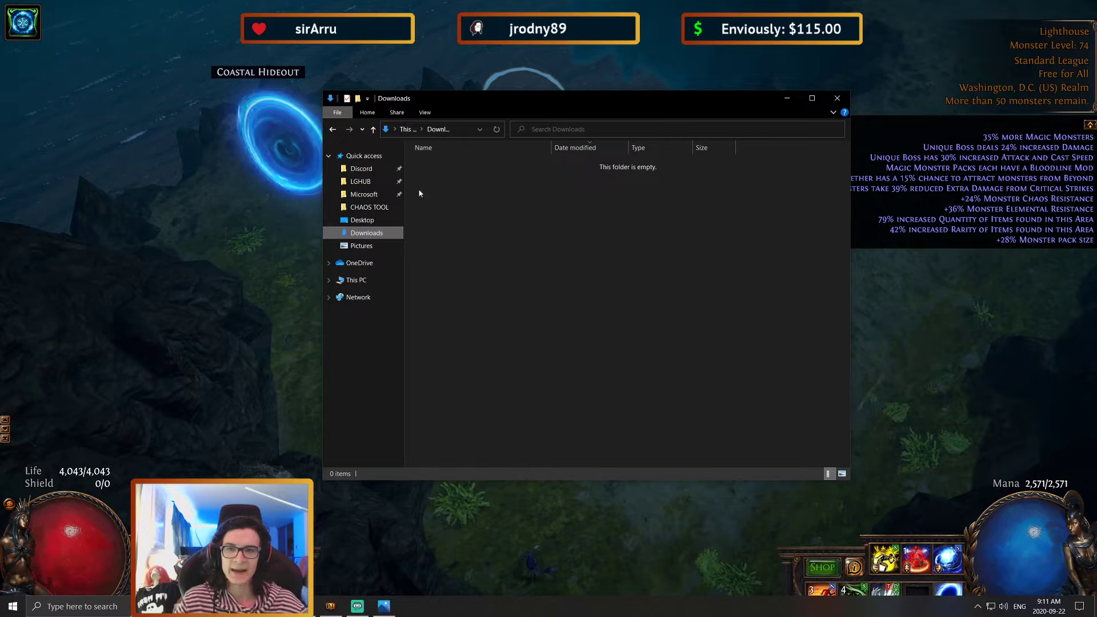
pyautogui.click(362, 220)
pyautogui.doubleClick(435, 164)
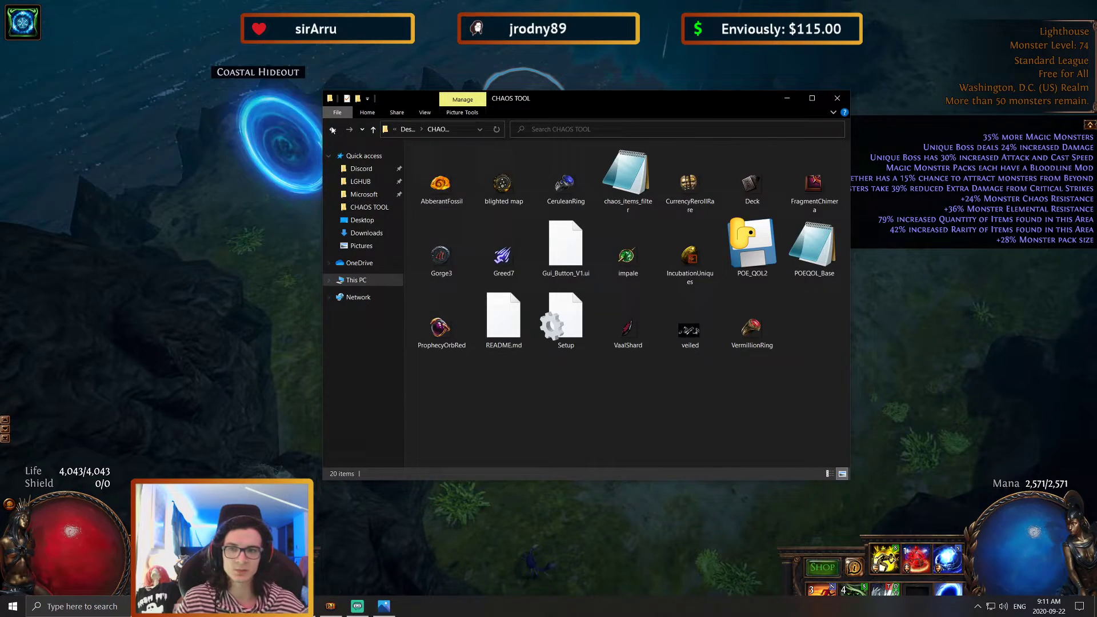
pyautogui.click(363, 220)
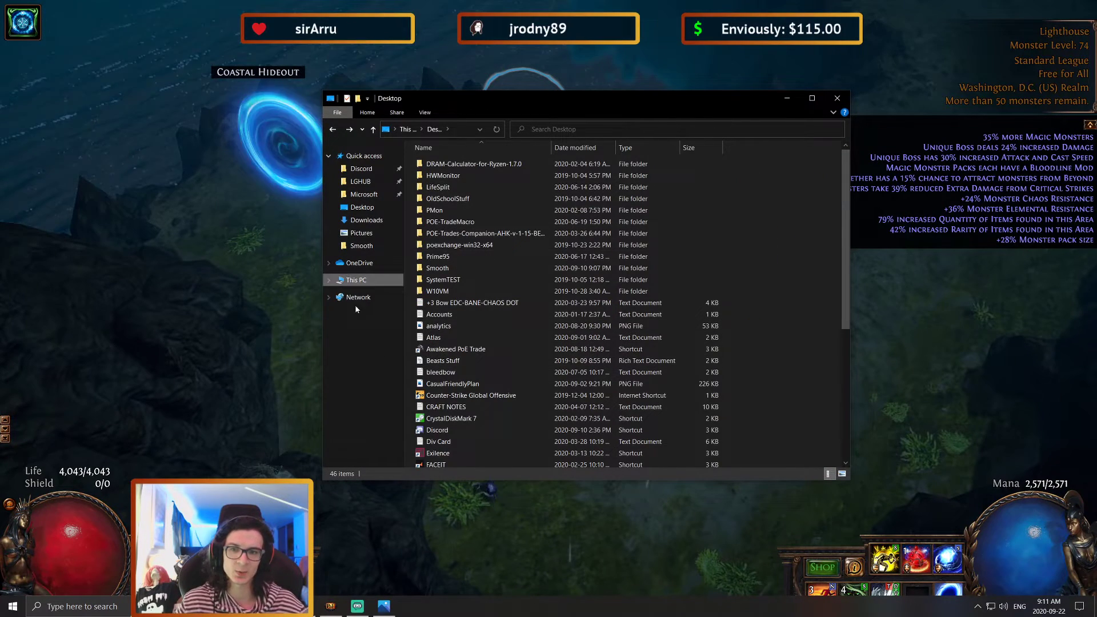
# Go to Documents\My Games\Path of Exile and delete the old POEQOL_Base filter.
pyautogui.click(356, 279)
pyautogui.click(719, 166)
pyautogui.doubleClick(719, 166)
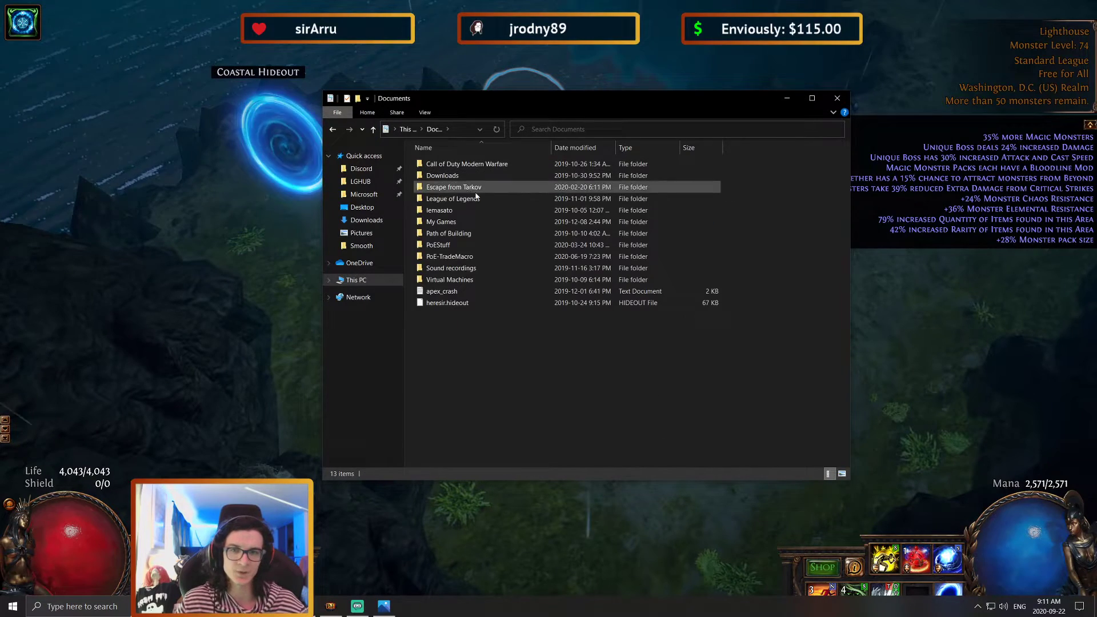
pyautogui.click(453, 222)
pyautogui.doubleClick(454, 221)
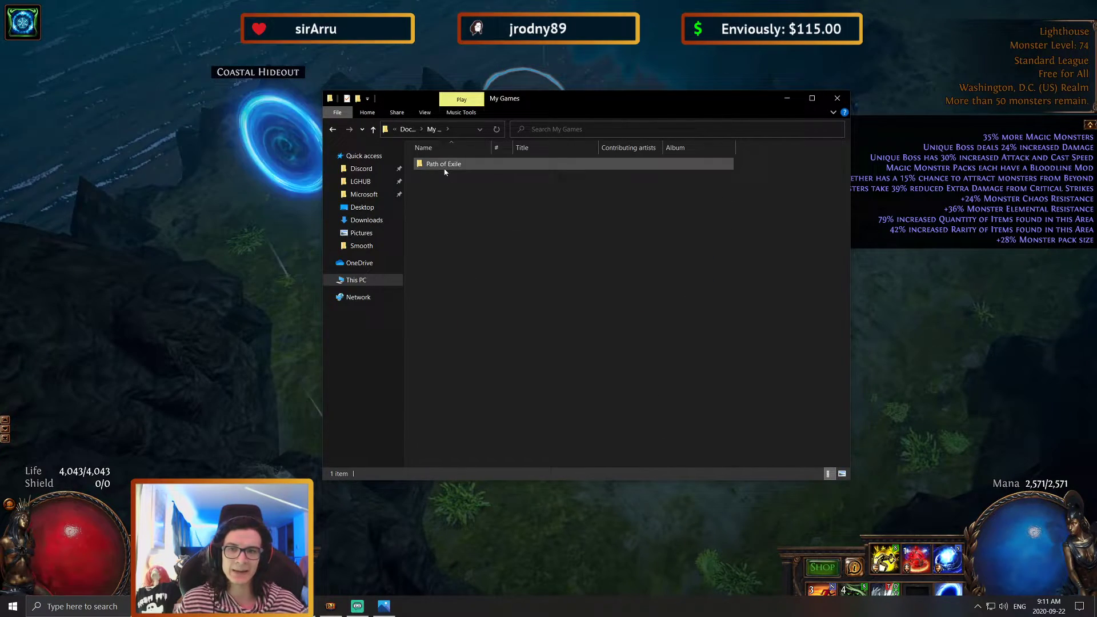
pyautogui.doubleClick(443, 165)
pyautogui.scroll(-20, 520, 298)
pyautogui.scroll(-2, 520, 298)
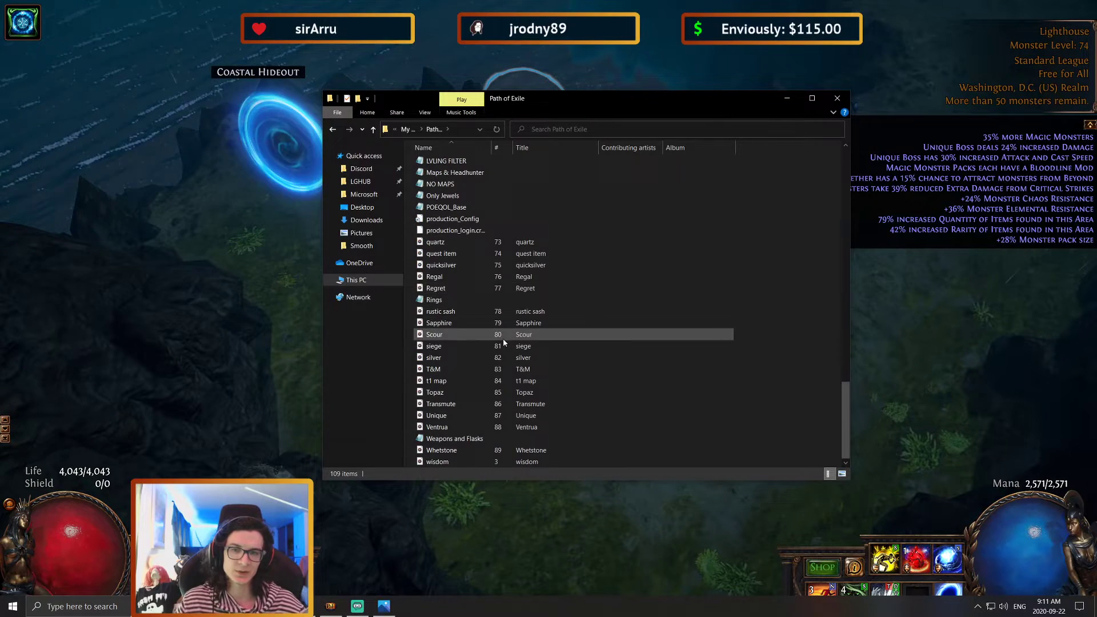
pyautogui.click(446, 208)
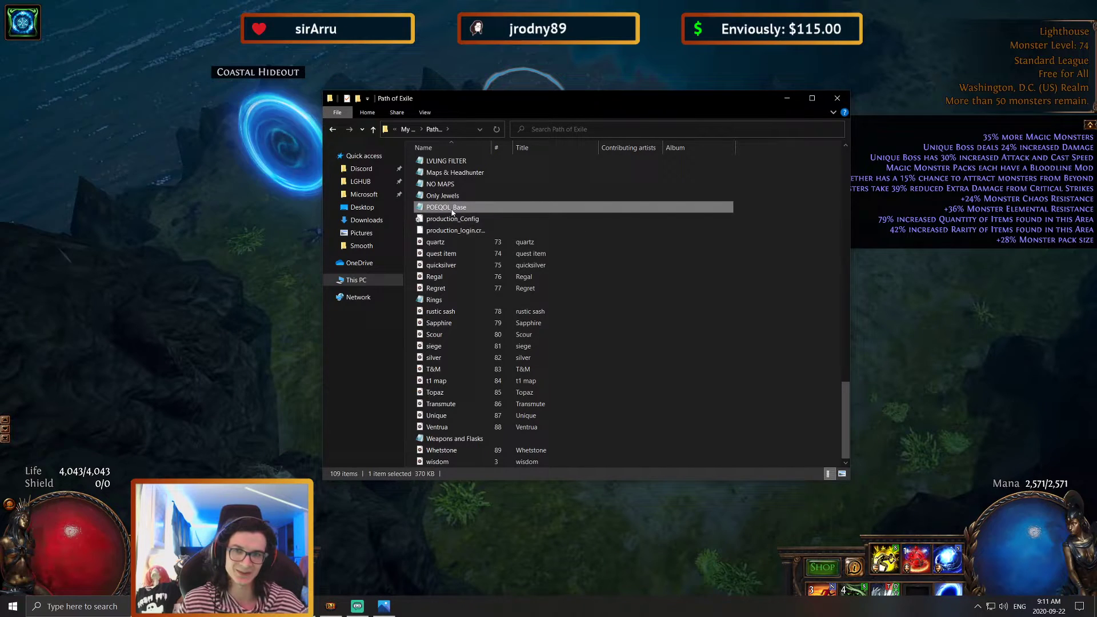
pyautogui.press('Delete')
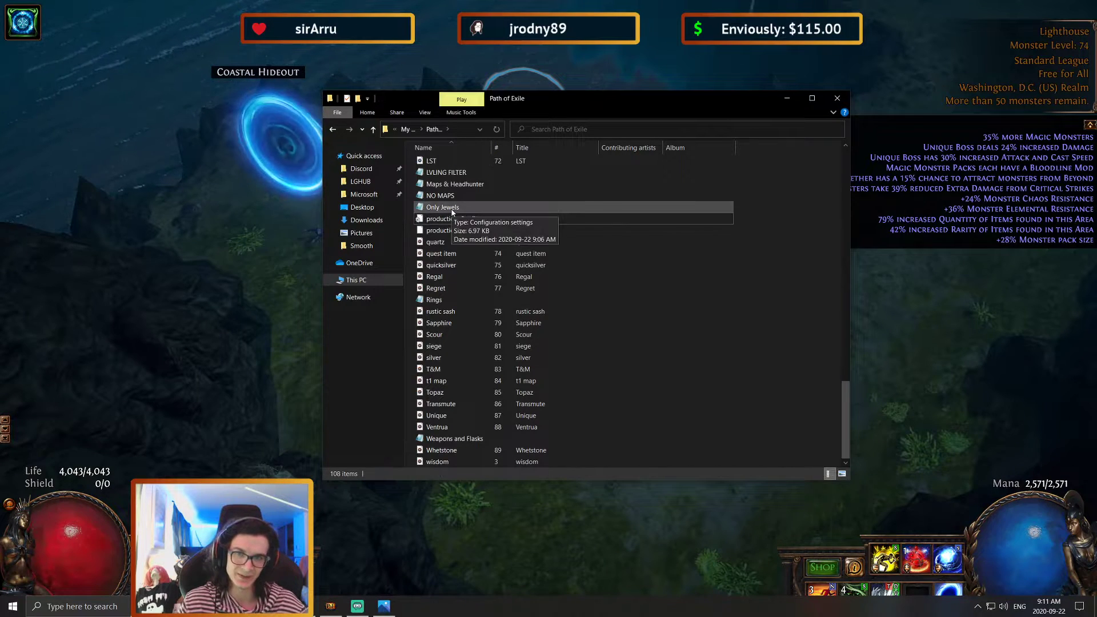
# Close File Explorer and bring the FilterBlade browser window forward.
pyautogui.click(837, 103)
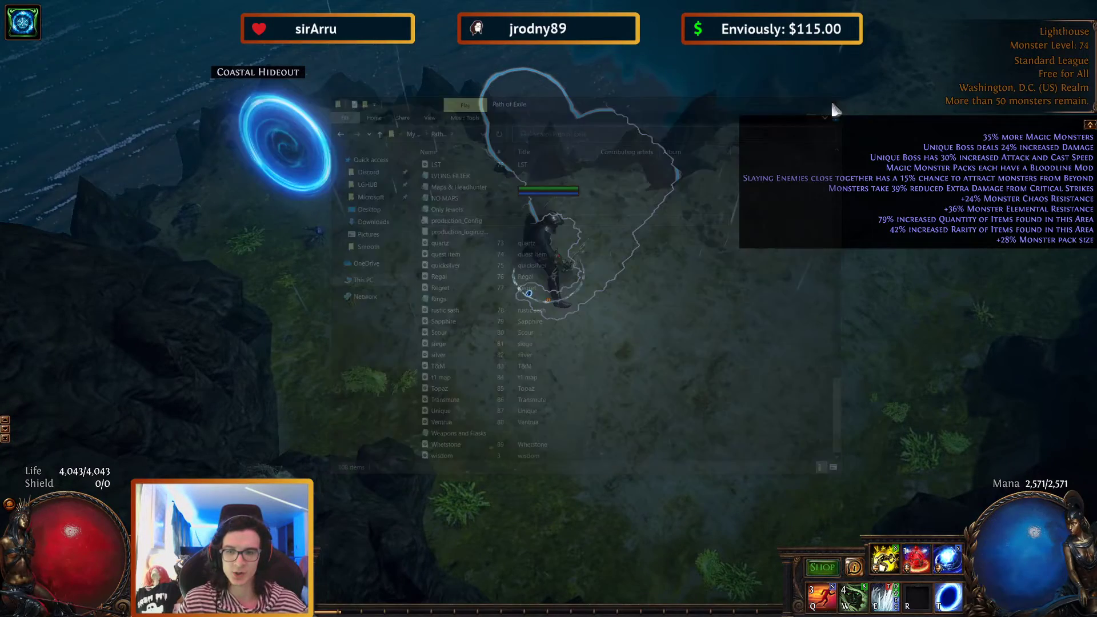
pyautogui.hotkey('alt', 'Tab')
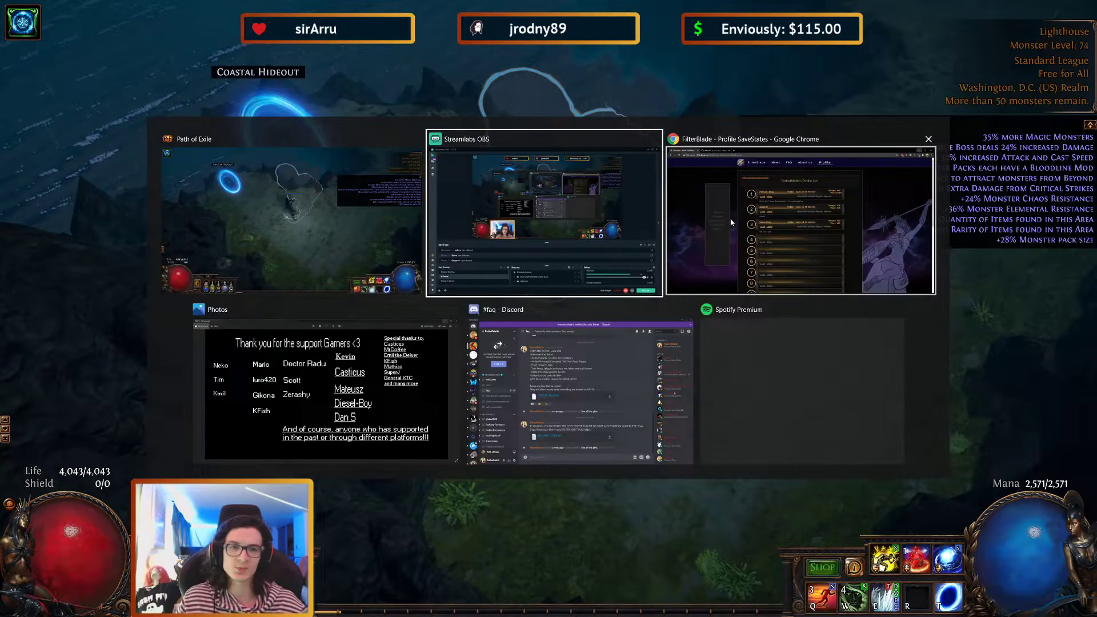
pyautogui.click(804, 200)
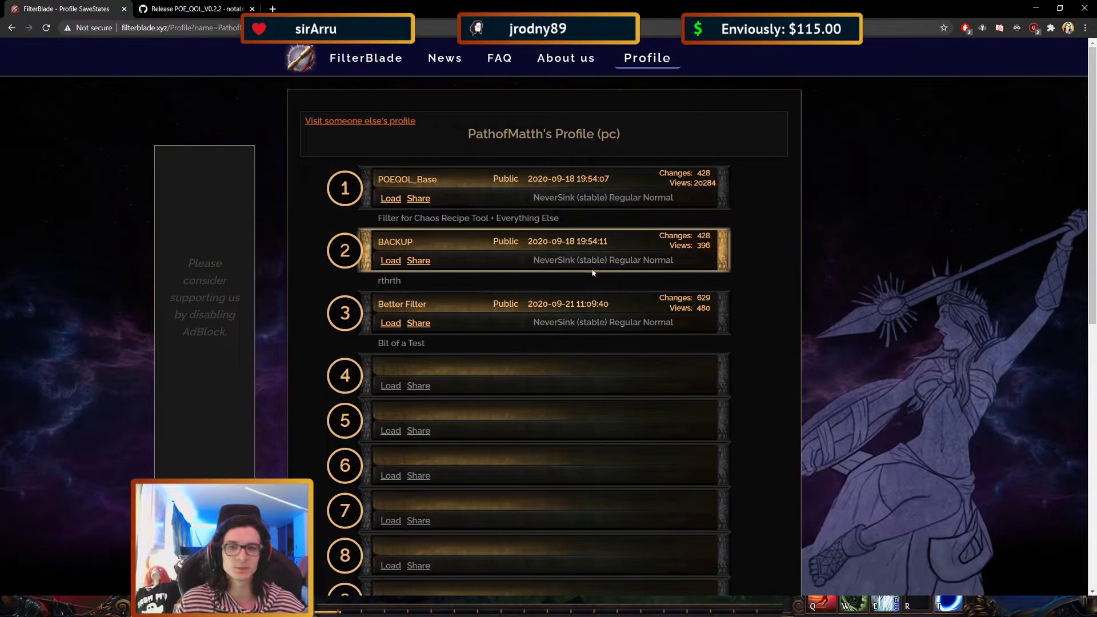
# Load the Better Filter save-state from the FilterBlade profile's saved filters.
pyautogui.click(648, 58)
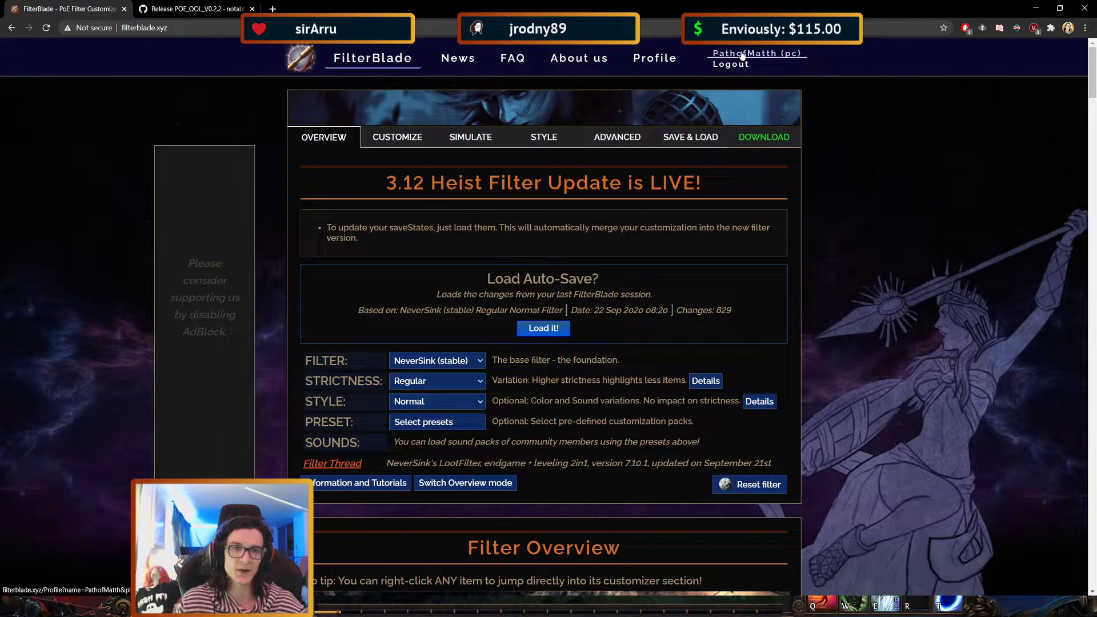
pyautogui.click(725, 61)
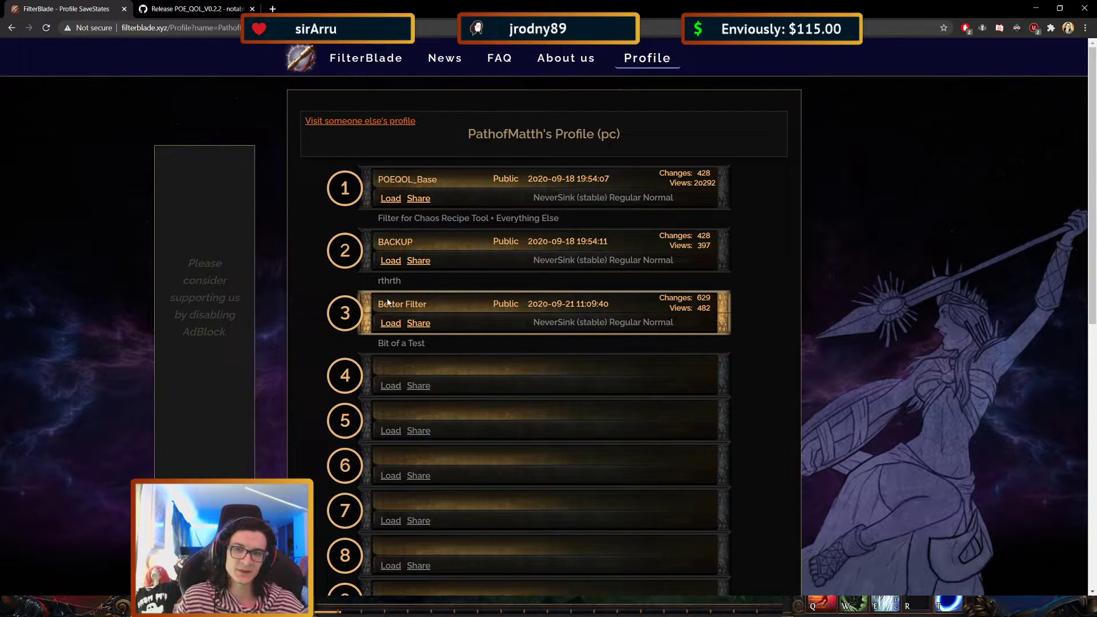
pyautogui.moveTo(421, 313); pyautogui.dragTo(411, 309)
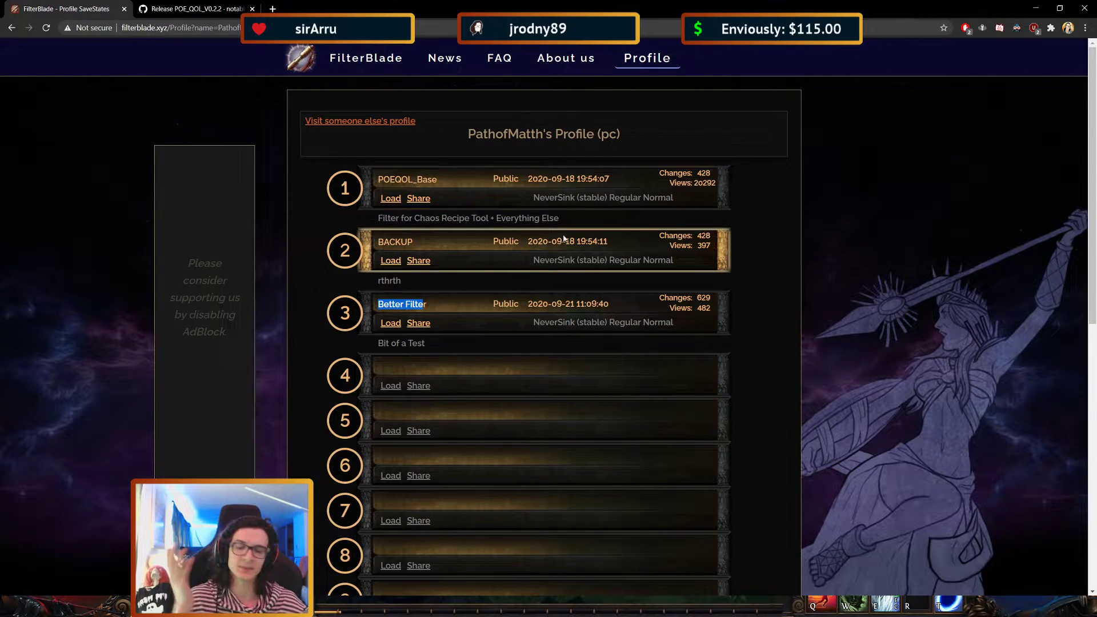
pyautogui.moveTo(392, 304); pyautogui.dragTo(427, 309)
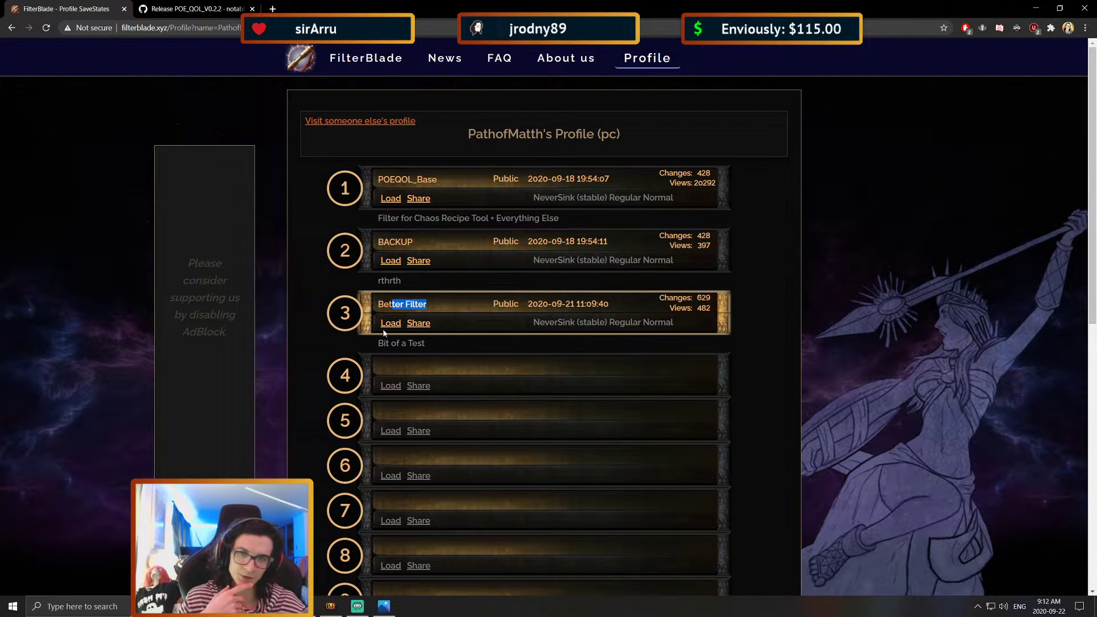
pyautogui.click(388, 324)
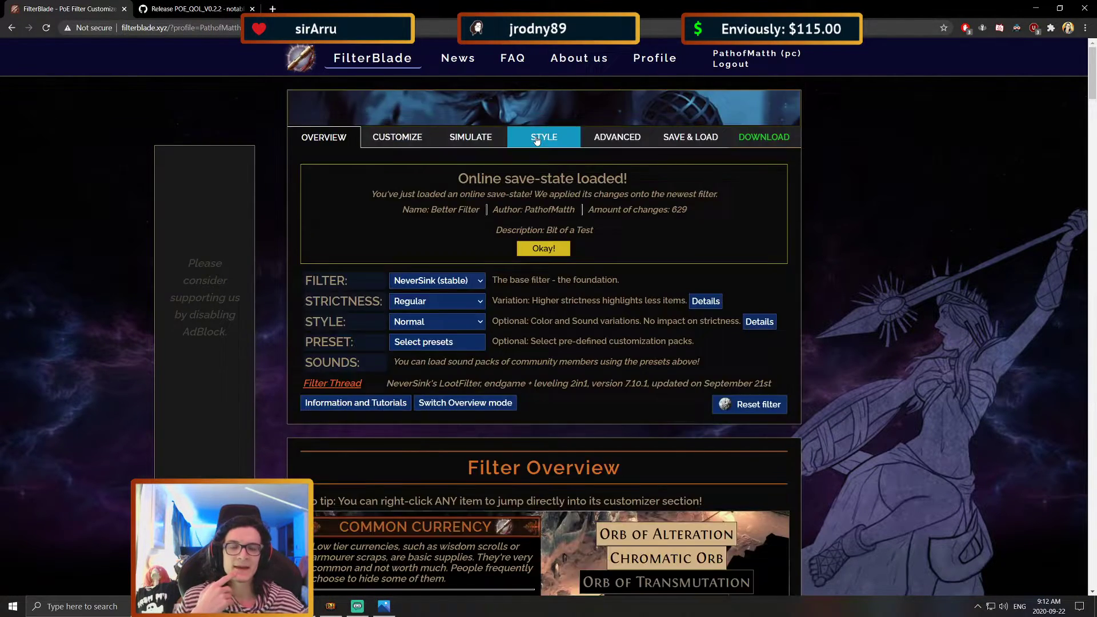
# Download the filter under the name POEQOL_Base and close the Notepad preview.
pyautogui.click(740, 142)
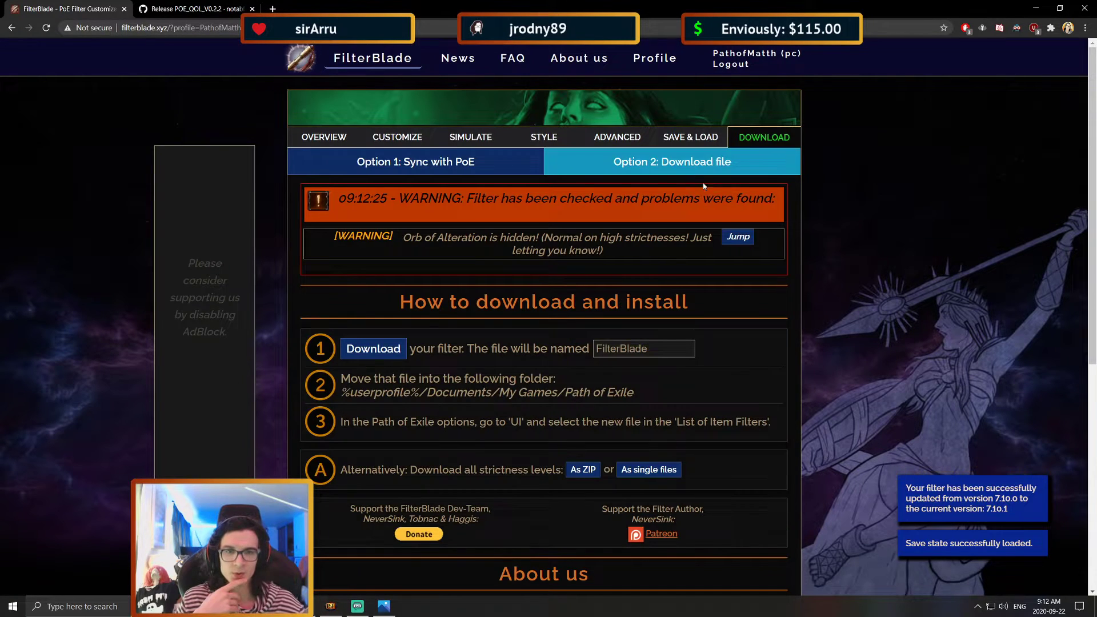
pyautogui.doubleClick(623, 349)
pyautogui.write('POE')
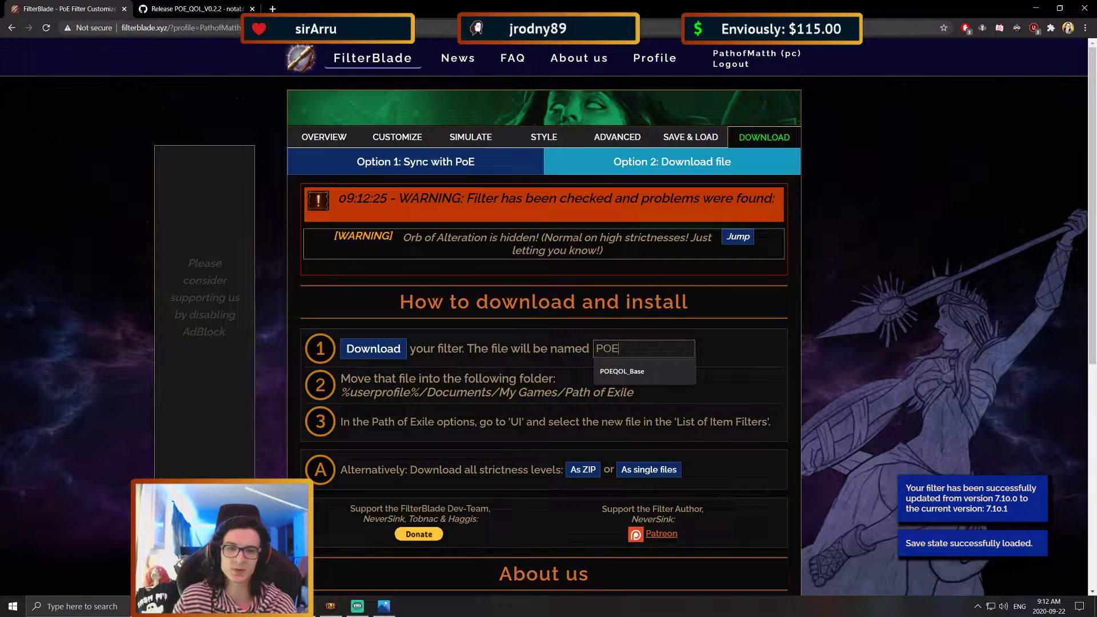
pyautogui.write('QOL_Bas')
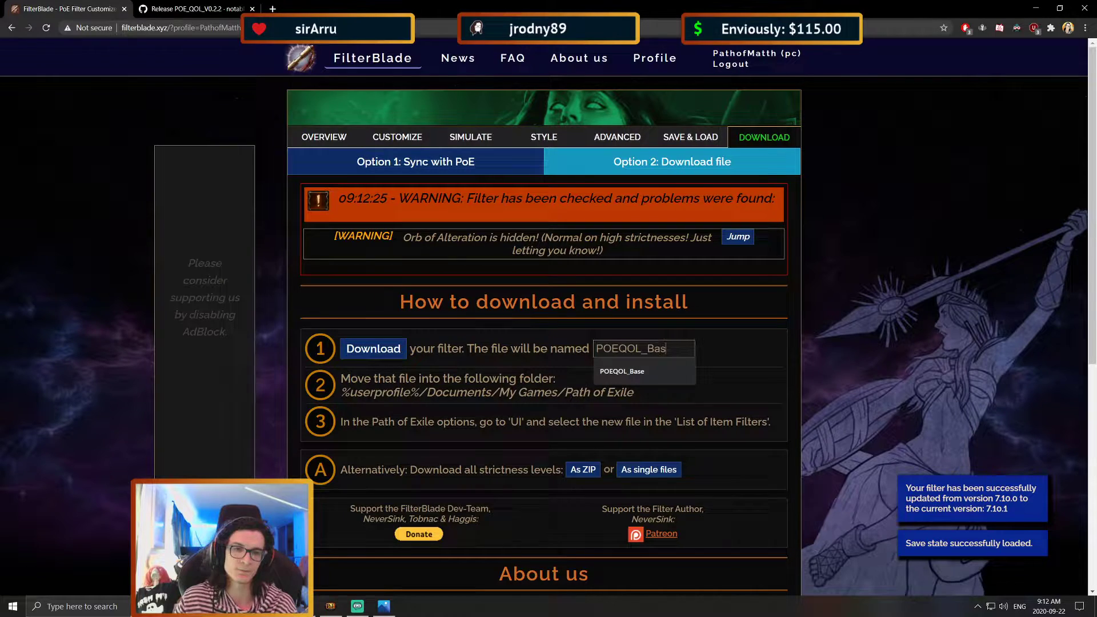
pyautogui.write('e')
pyautogui.press('Return')
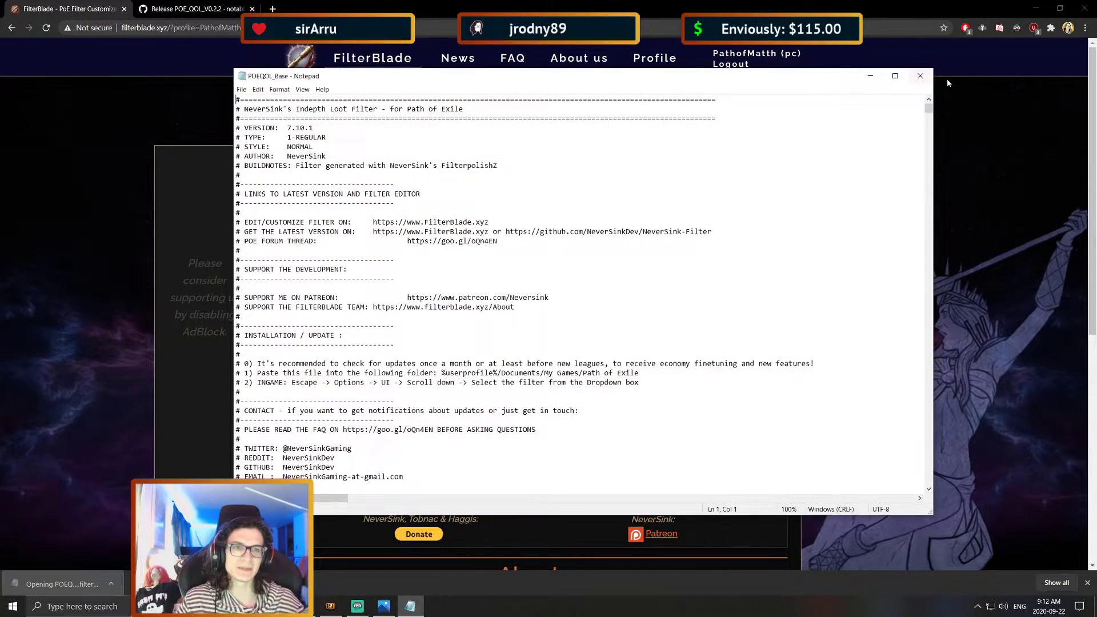
pyautogui.click(921, 75)
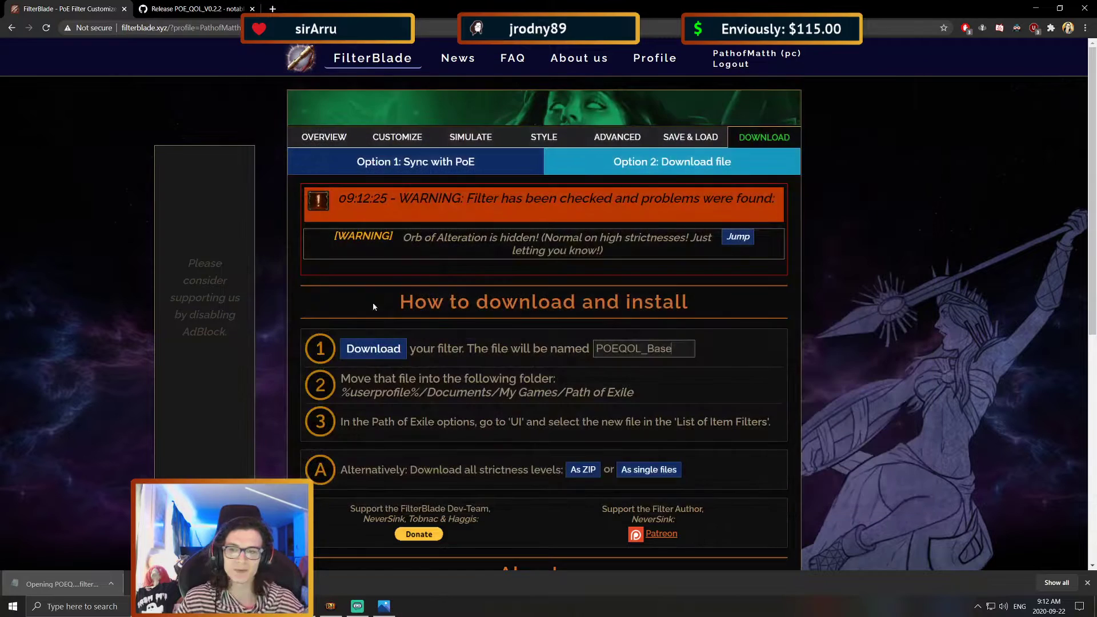
pyautogui.click(111, 584)
# Show the POEQOL_Base download in the Downloads folder and select it.
pyautogui.click(117, 546)
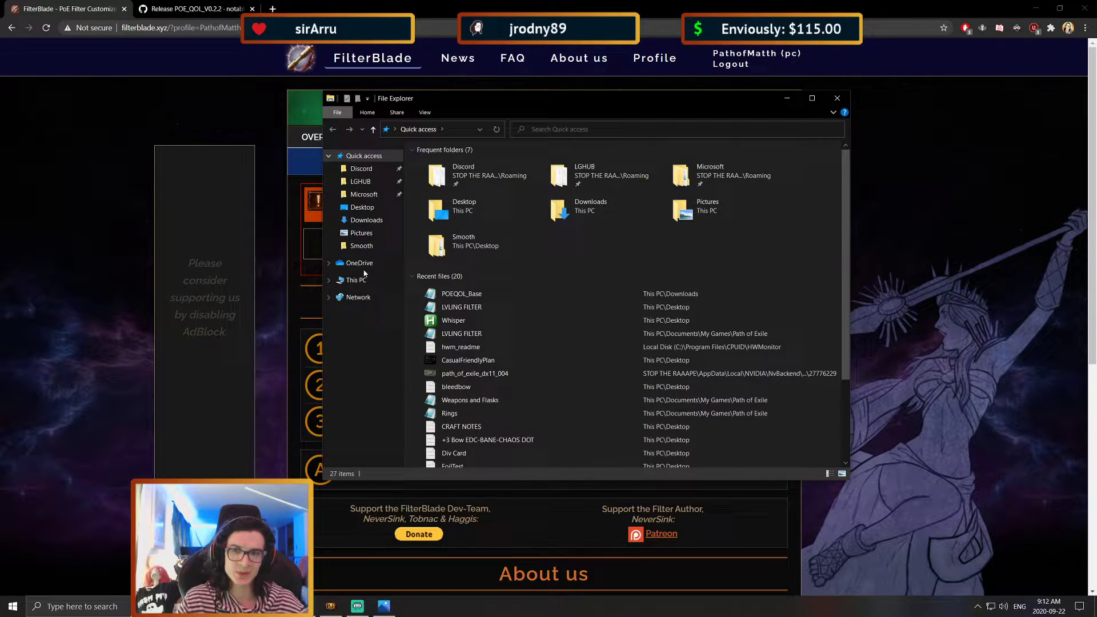
pyautogui.click(366, 220)
pyautogui.click(467, 177)
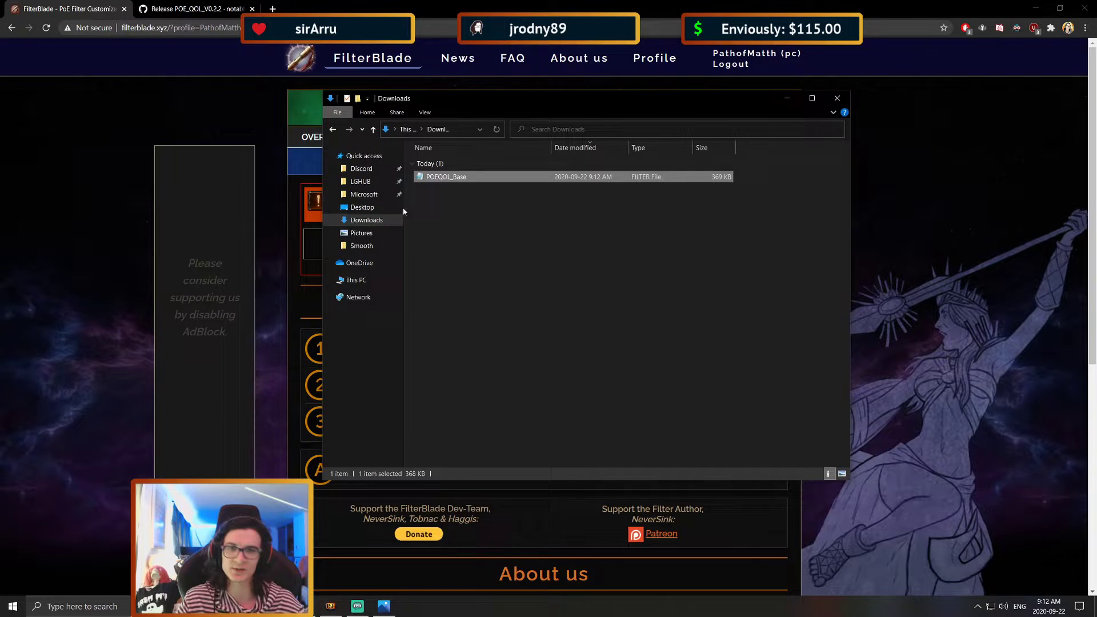
# Download poe_qolV2.zip from the GitHub V0.2.2 release and open it.
pyautogui.click(86, 163)
pyautogui.click(163, 6)
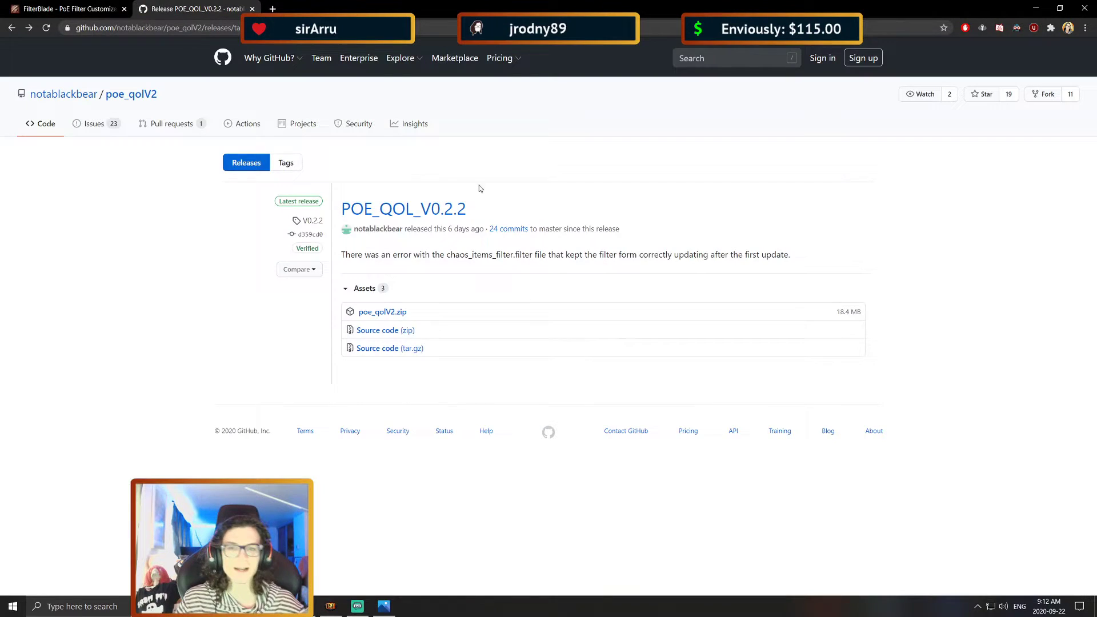
pyautogui.click(374, 312)
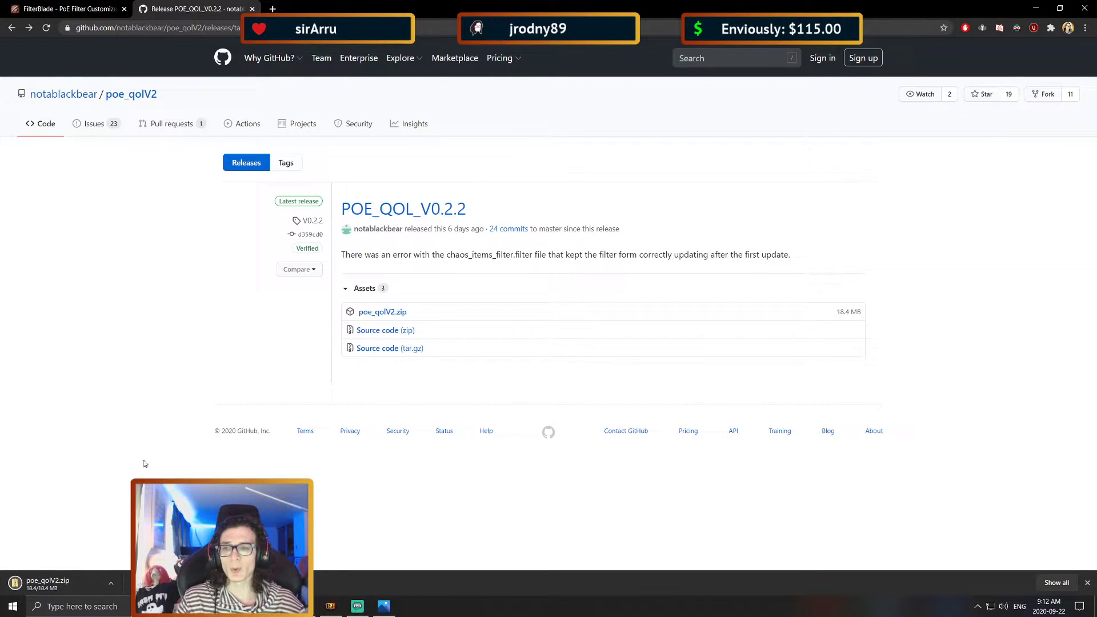
pyautogui.click(87, 582)
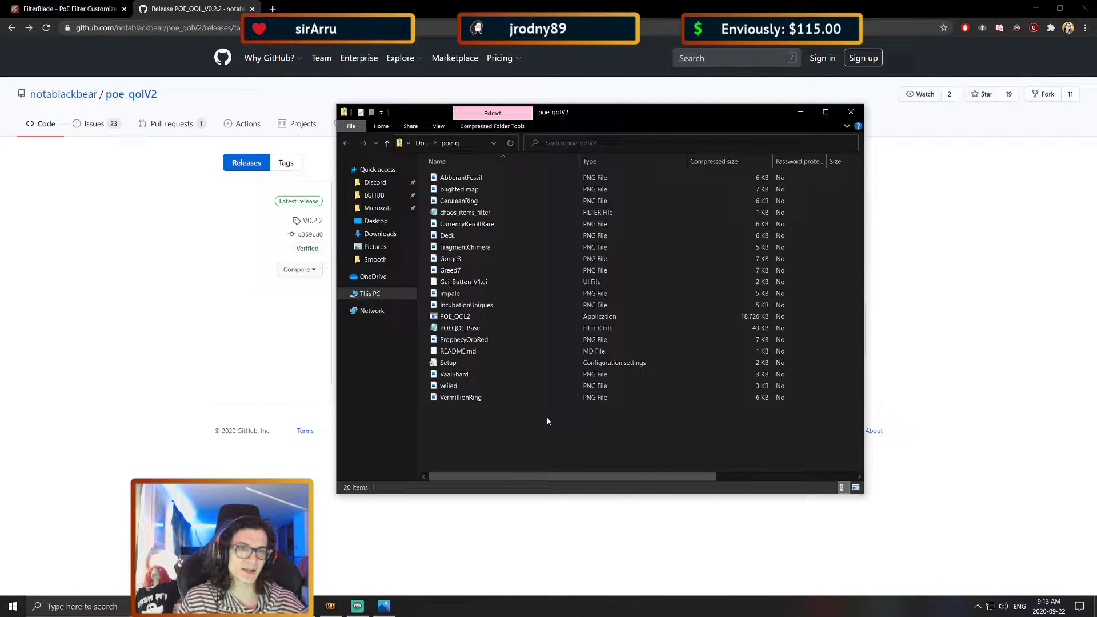
pyautogui.click(977, 609)
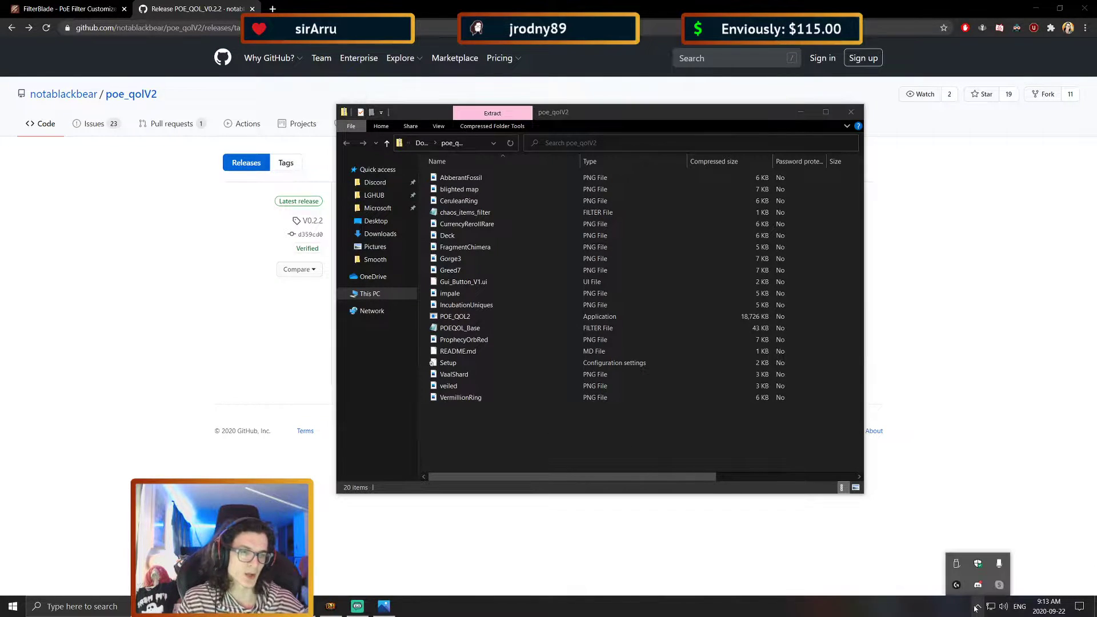
# Open Windows Security by searching 'windows security'.
pyautogui.click(977, 565)
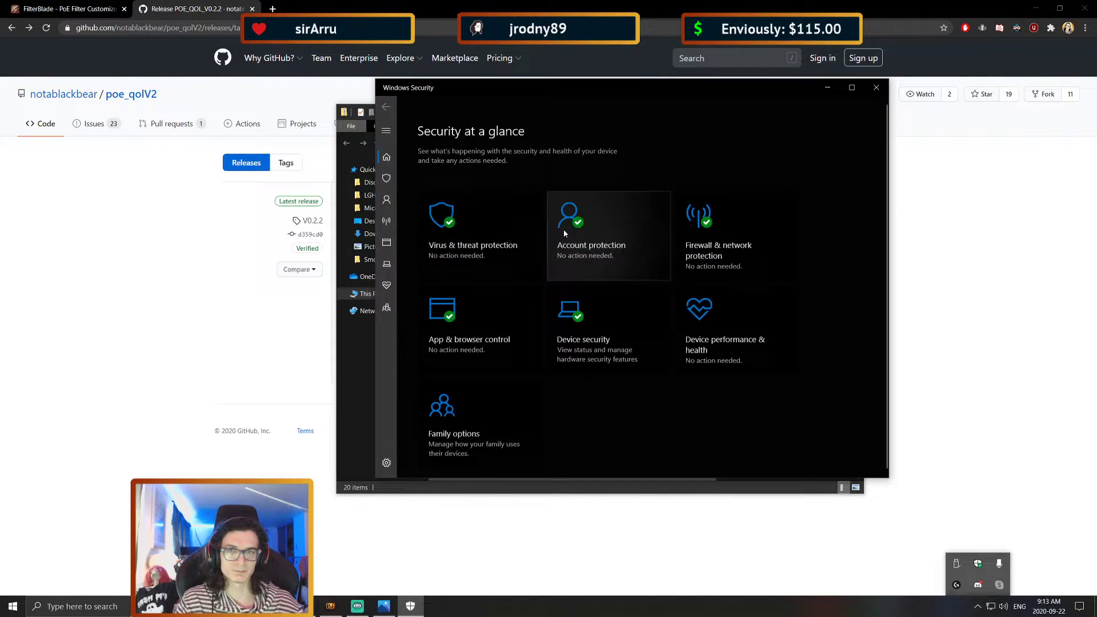
pyautogui.click(116, 601)
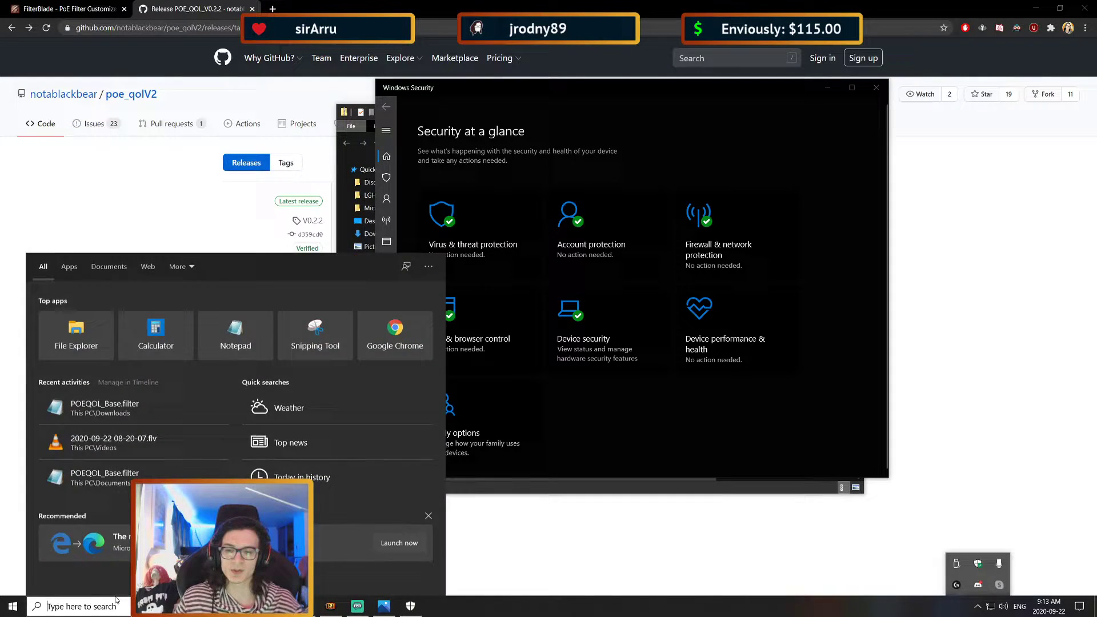
pyautogui.write('windows security')
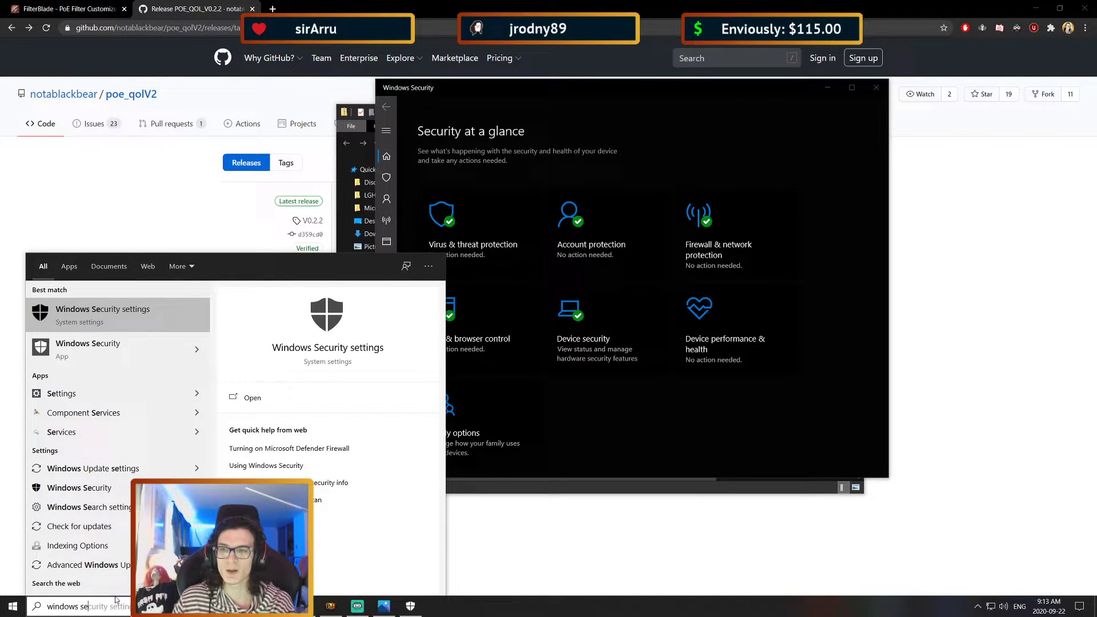
pyautogui.press('Return')
pyautogui.click(786, 122)
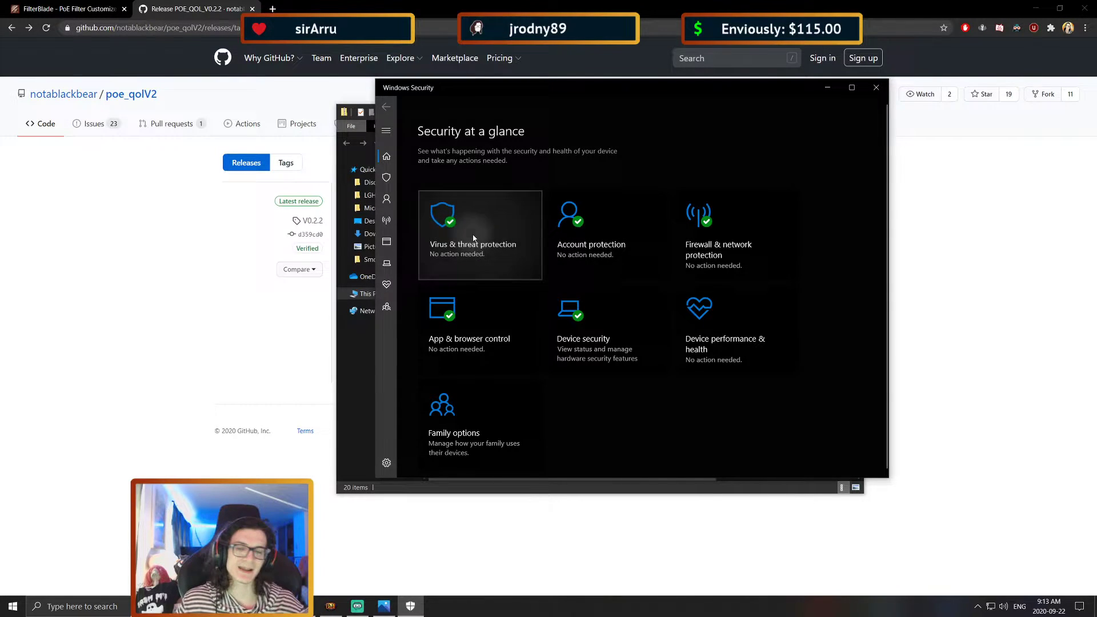
# Check Virus & threat protection's protection history and allowed threats list.
pyautogui.click(443, 245)
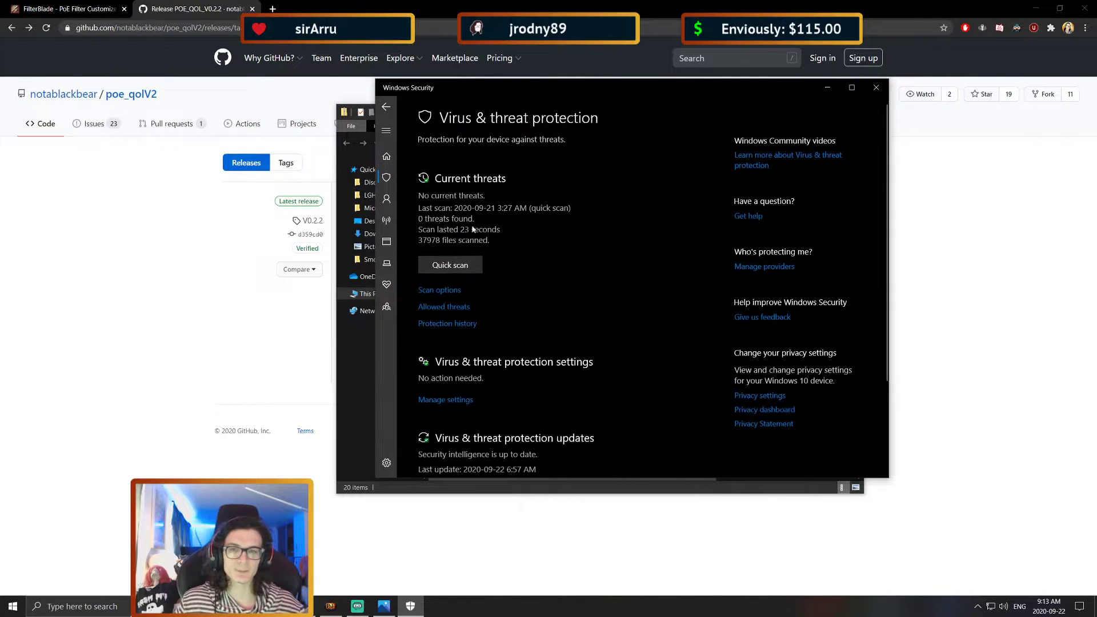
pyautogui.click(445, 325)
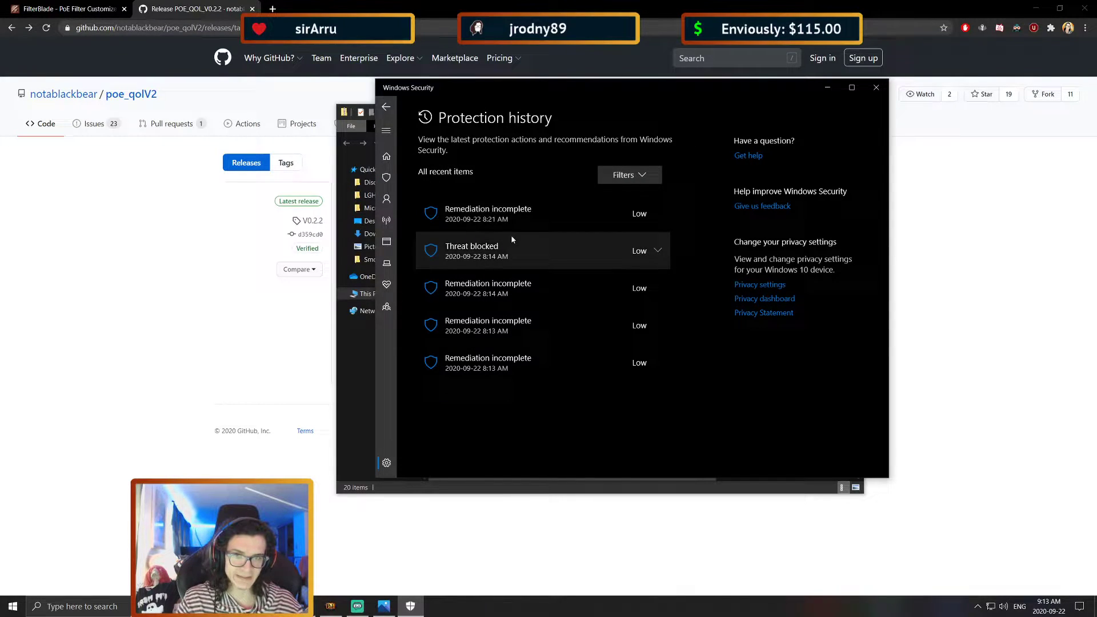
pyautogui.click(386, 107)
pyautogui.click(449, 309)
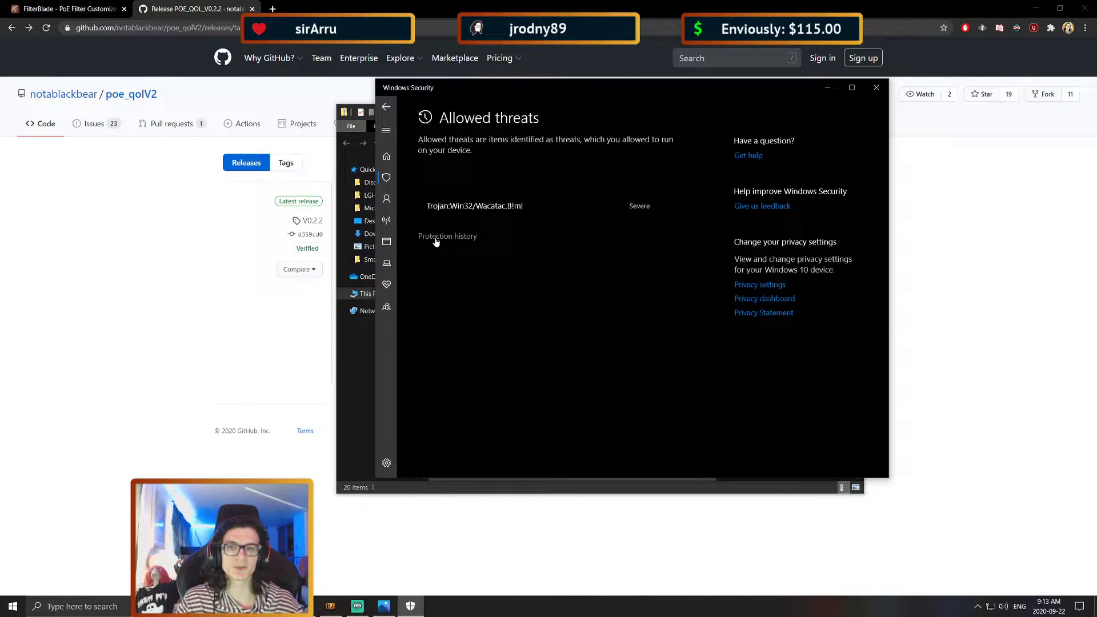
pyautogui.click(436, 238)
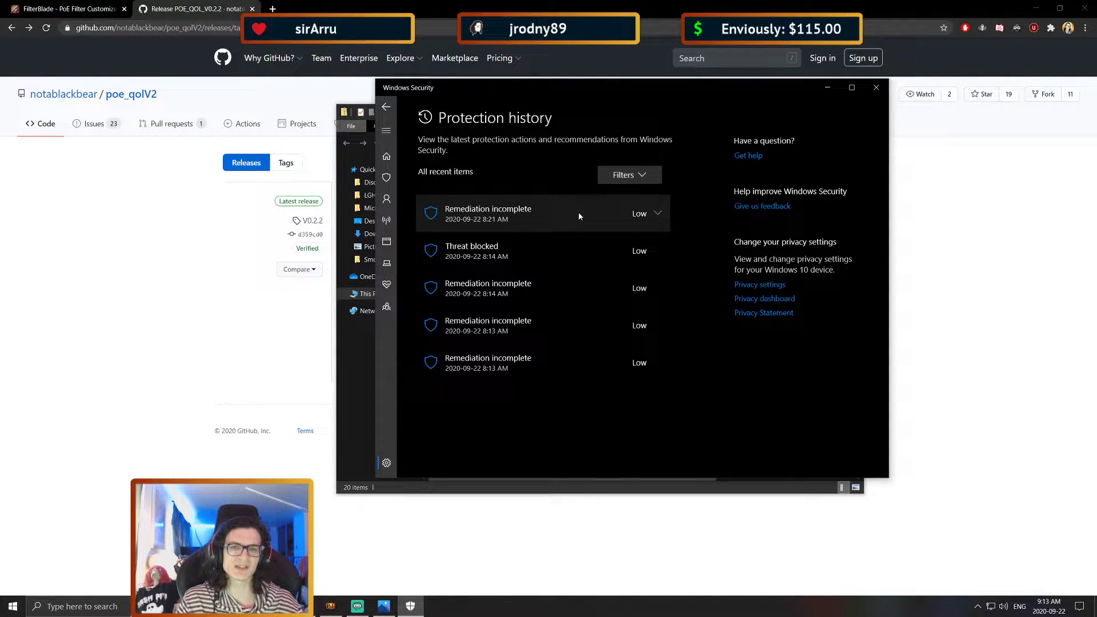
# Filter the protection history to Severe items, then clear the filters.
pyautogui.click(630, 178)
pyautogui.moveTo(611, 296)
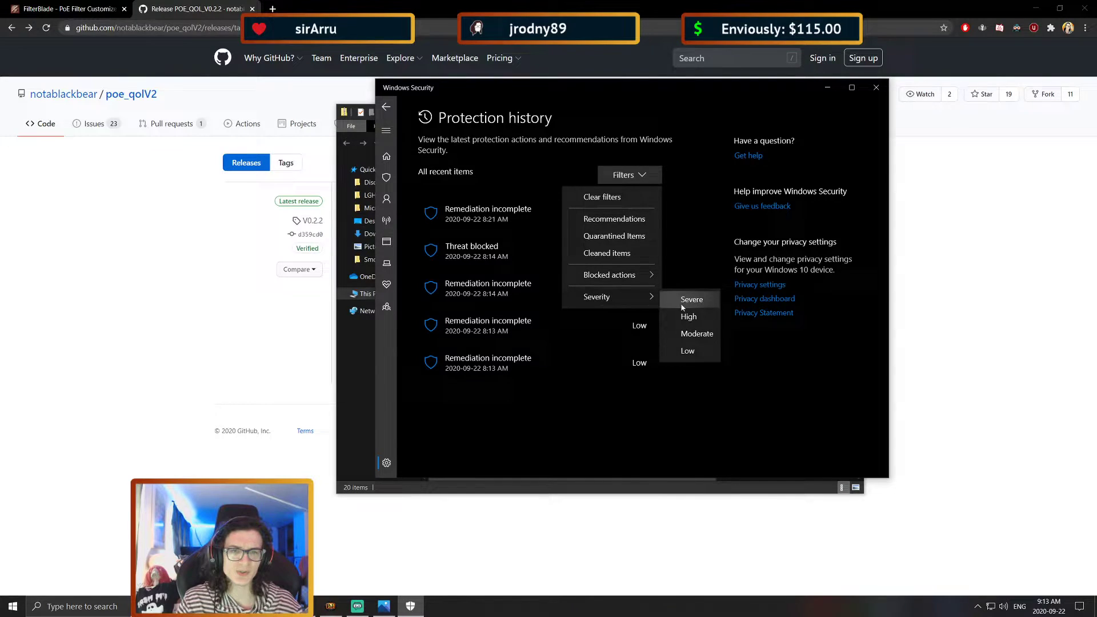
pyautogui.click(689, 296)
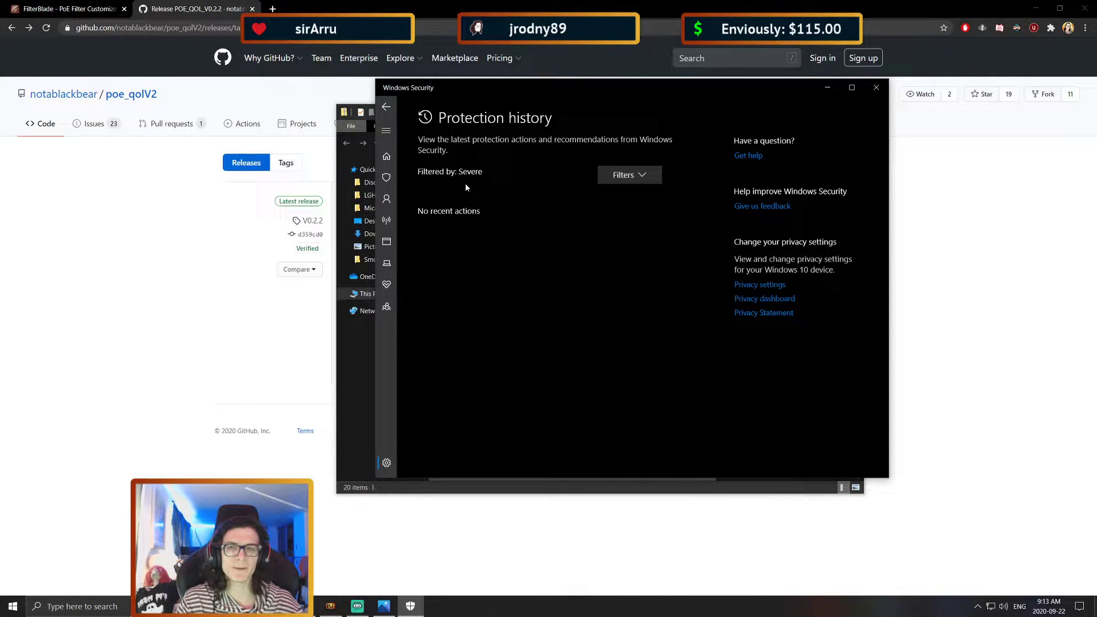
pyautogui.click(630, 175)
pyautogui.moveTo(607, 277)
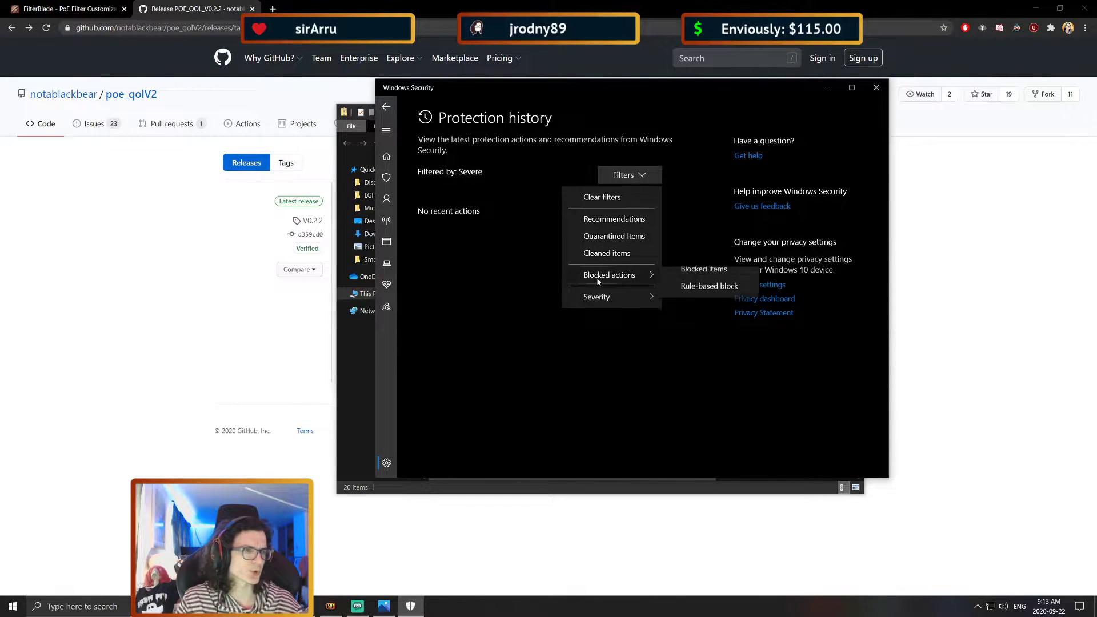
pyautogui.click(527, 296)
pyautogui.click(629, 175)
pyautogui.click(605, 197)
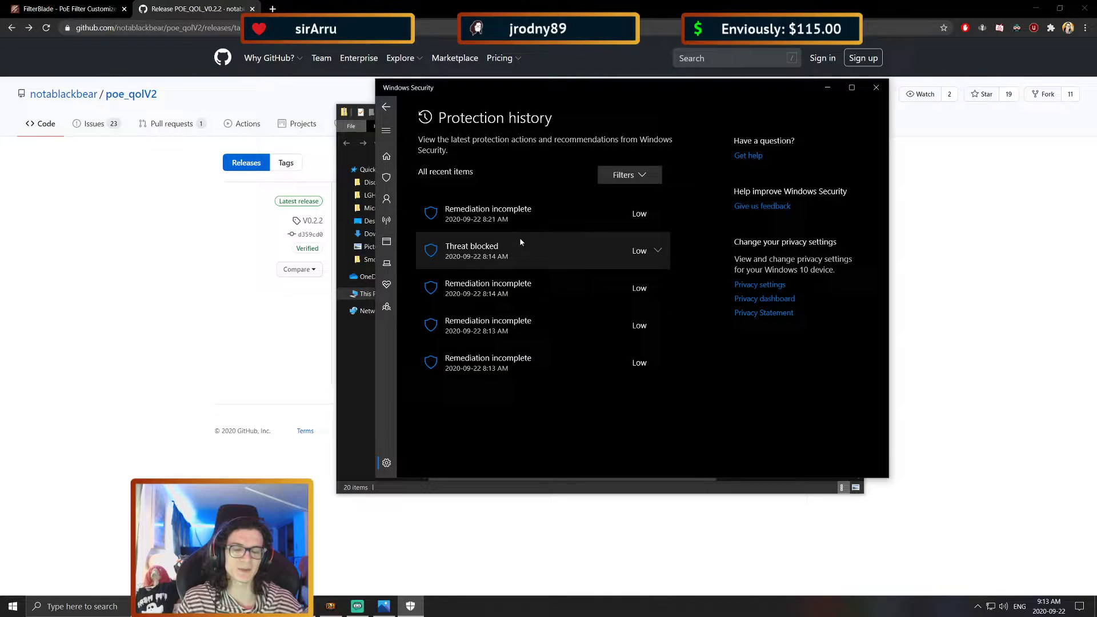
# Allow the blocked Wacatac threat on the device and review its details.
pyautogui.click(558, 248)
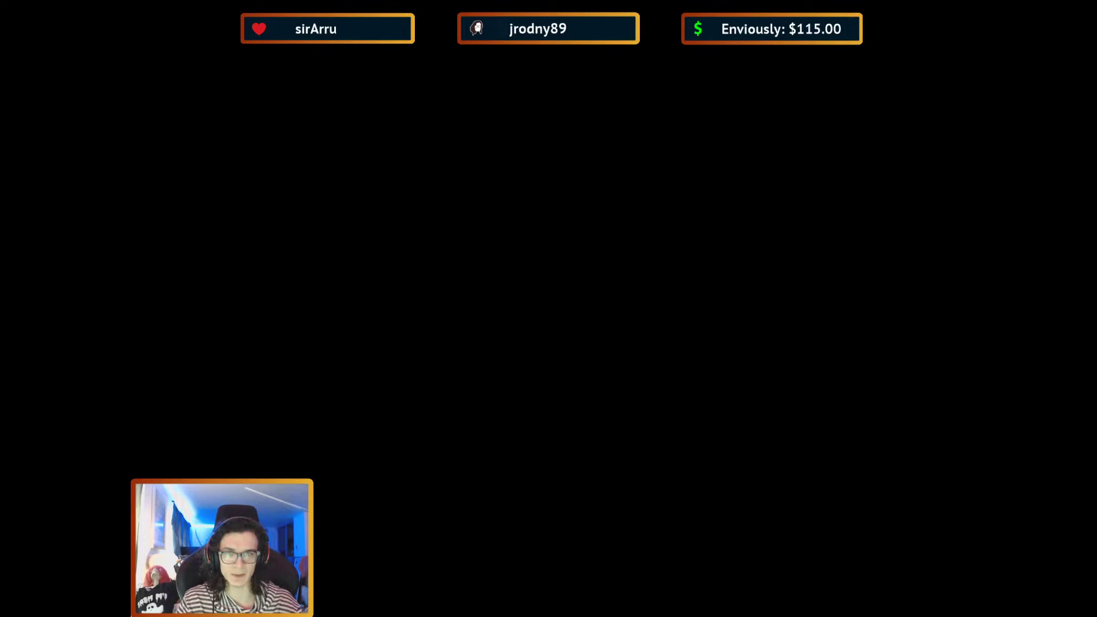
pyautogui.click(479, 179)
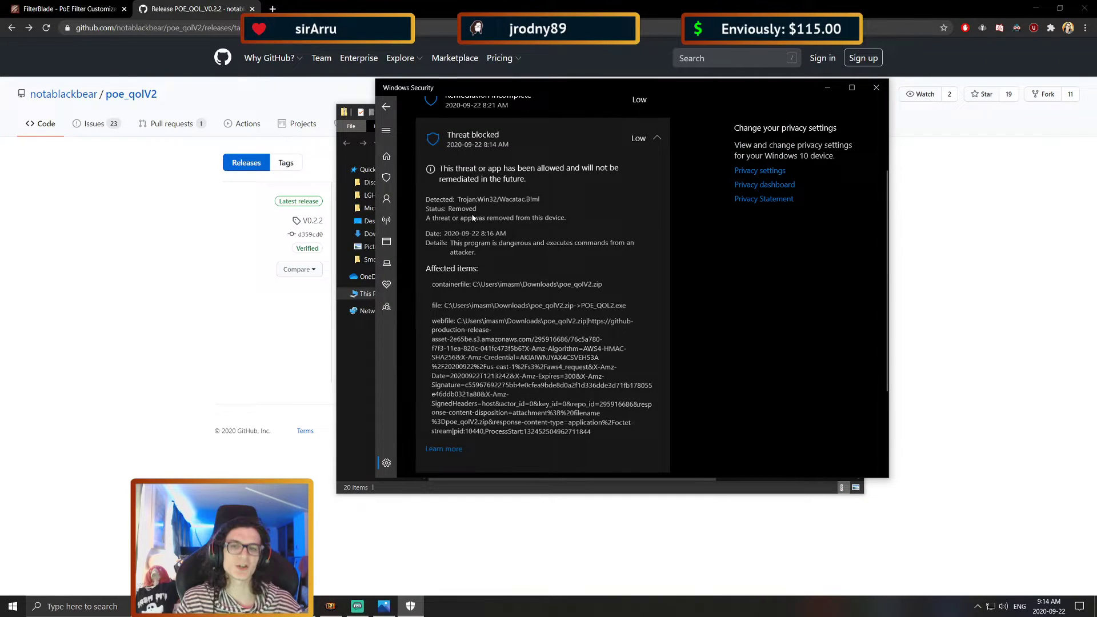
pyautogui.moveTo(477, 199); pyautogui.dragTo(526, 199)
pyautogui.scroll(-3, 575, 299)
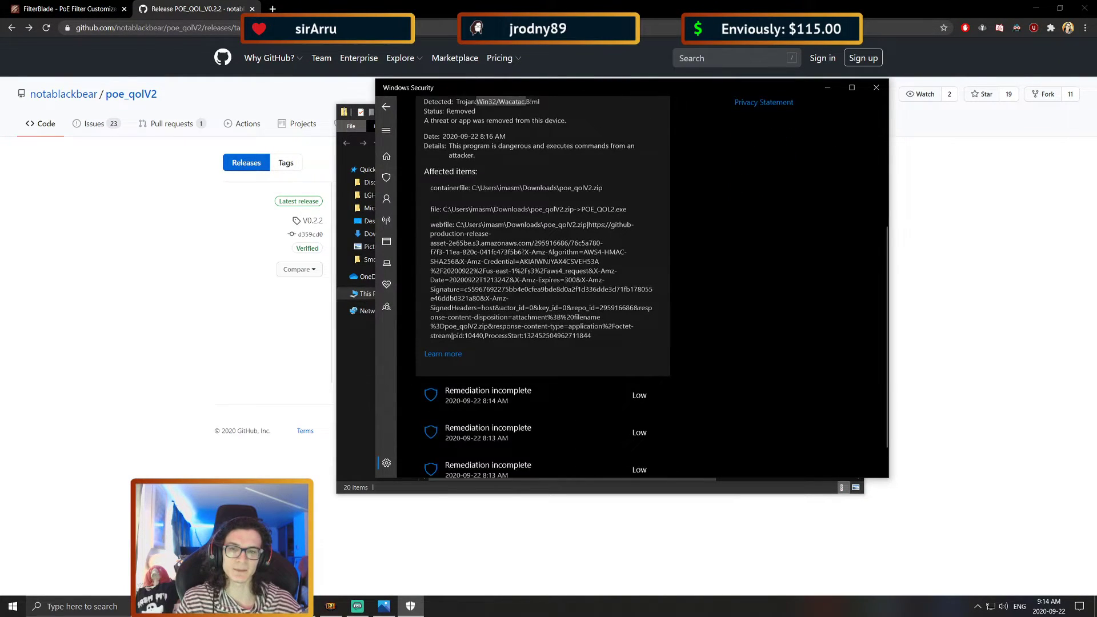
pyautogui.scroll(3, 574, 300)
pyautogui.scroll(-2, 631, 186)
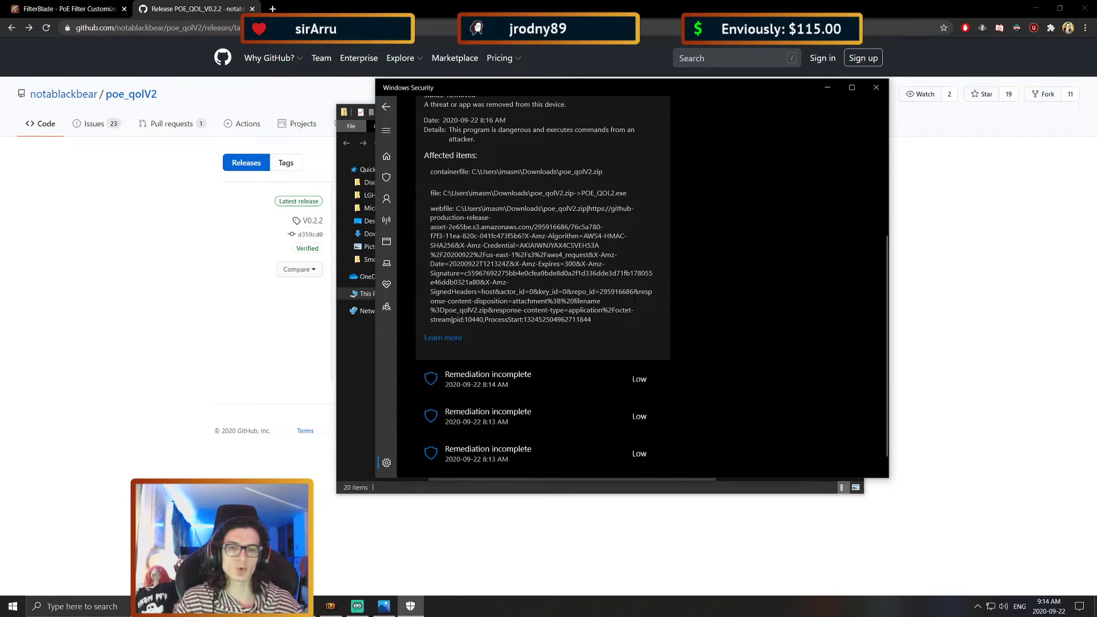
pyautogui.scroll(2, 519, 342)
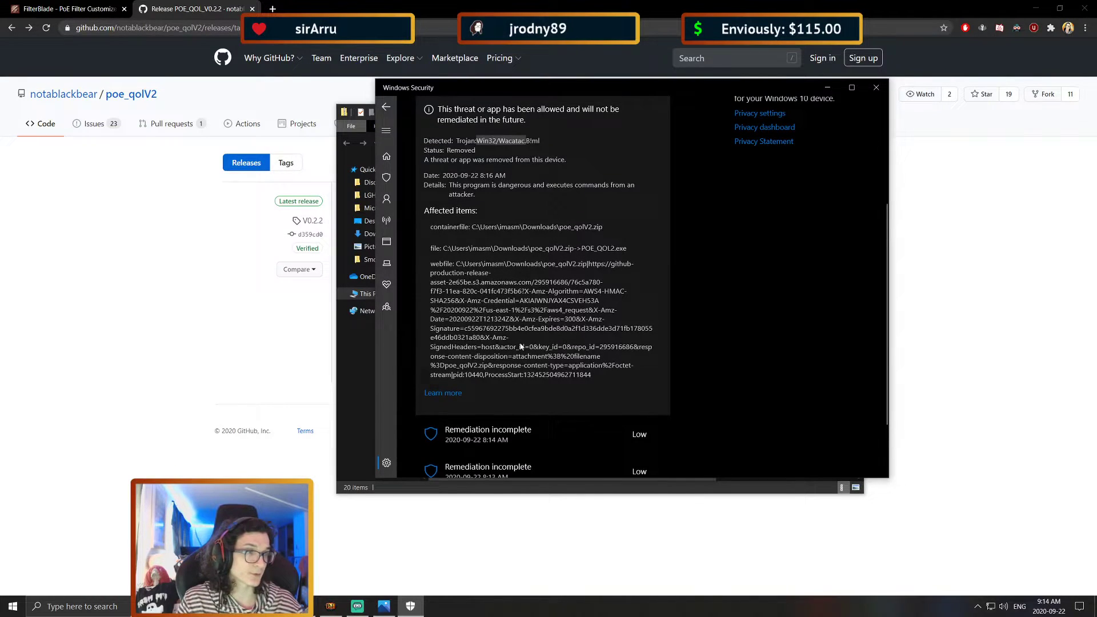
pyautogui.scroll(-1, 572, 428)
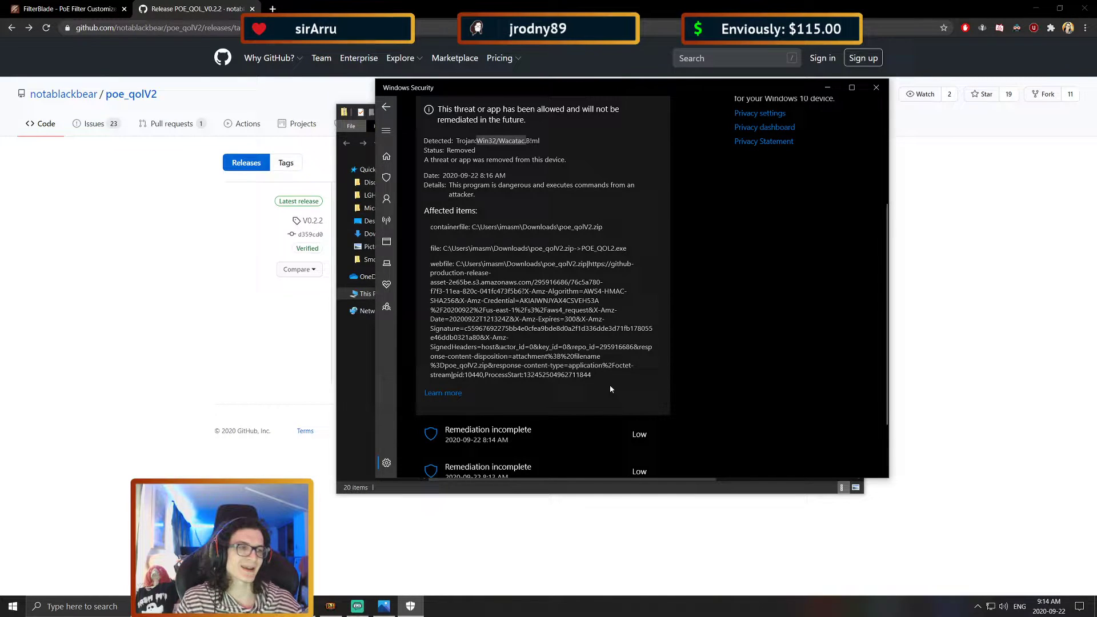
pyautogui.scroll(2, 696, 387)
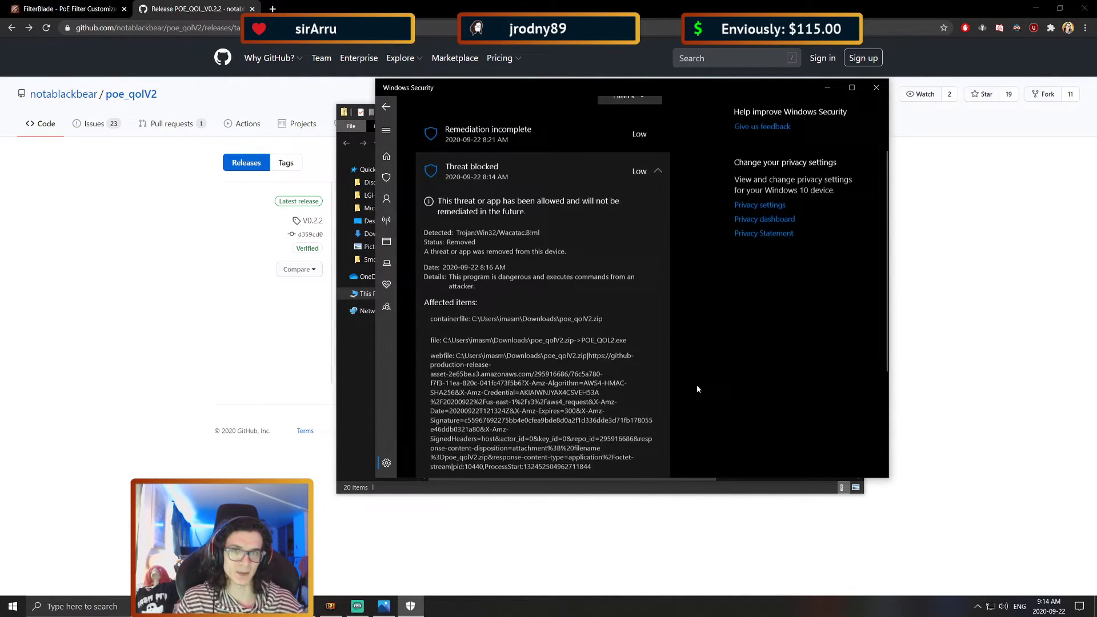
# Close Windows Security and view the repository author's GitHub profile.
pyautogui.click(876, 87)
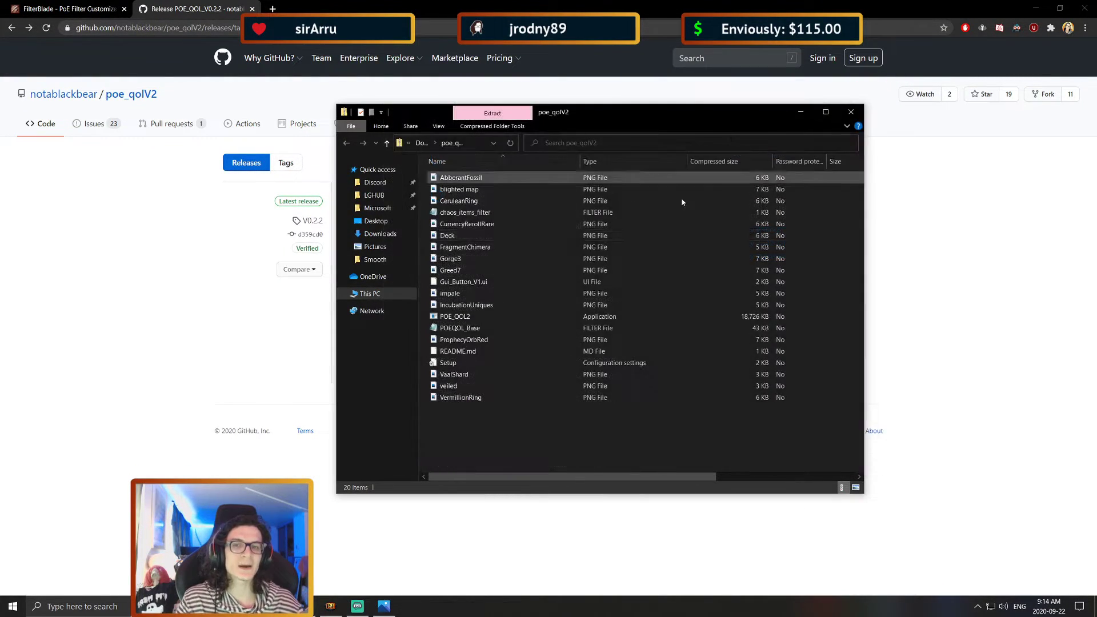
pyautogui.click(178, 230)
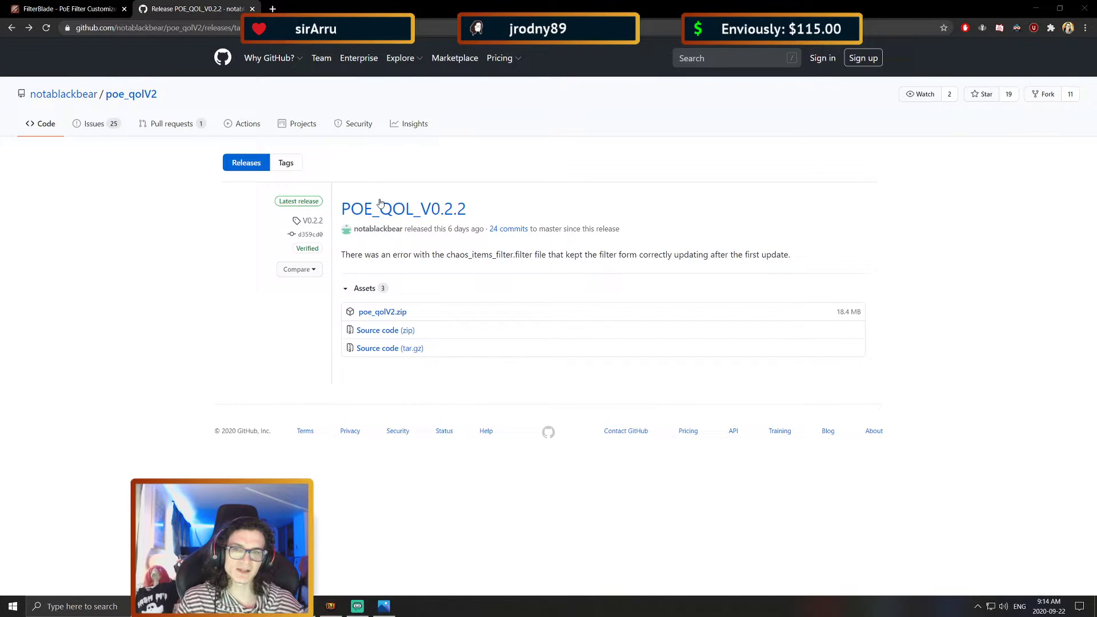
pyautogui.click(95, 96)
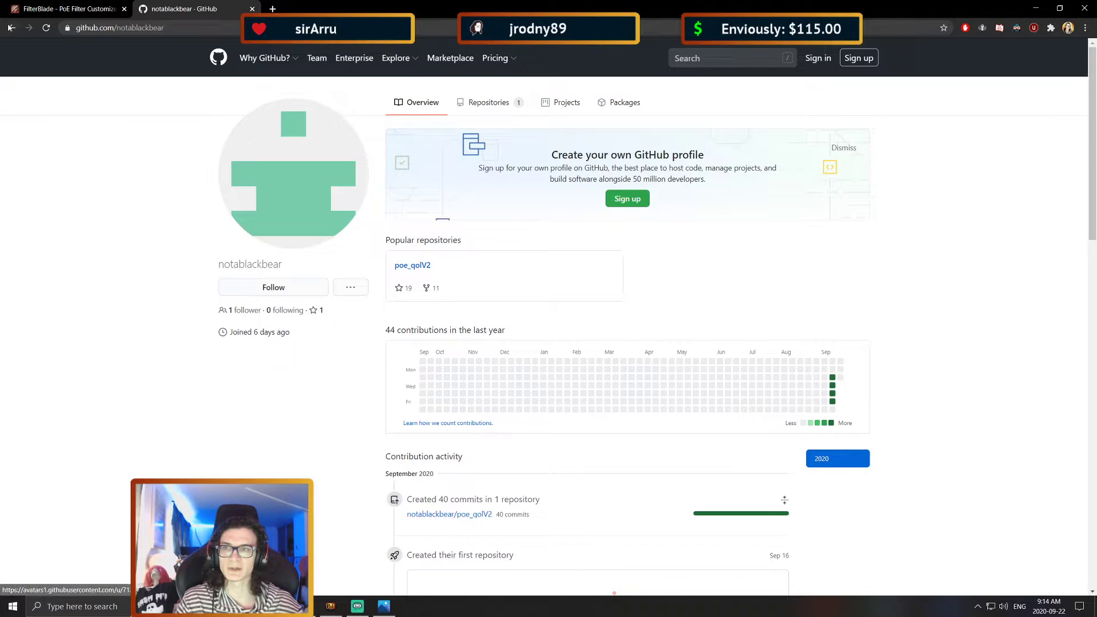
pyautogui.click(11, 28)
# Open the poe_qolV2 repository's POE_QOL_V0.2.2 release and poe_qolV2.zip.
pyautogui.click(144, 98)
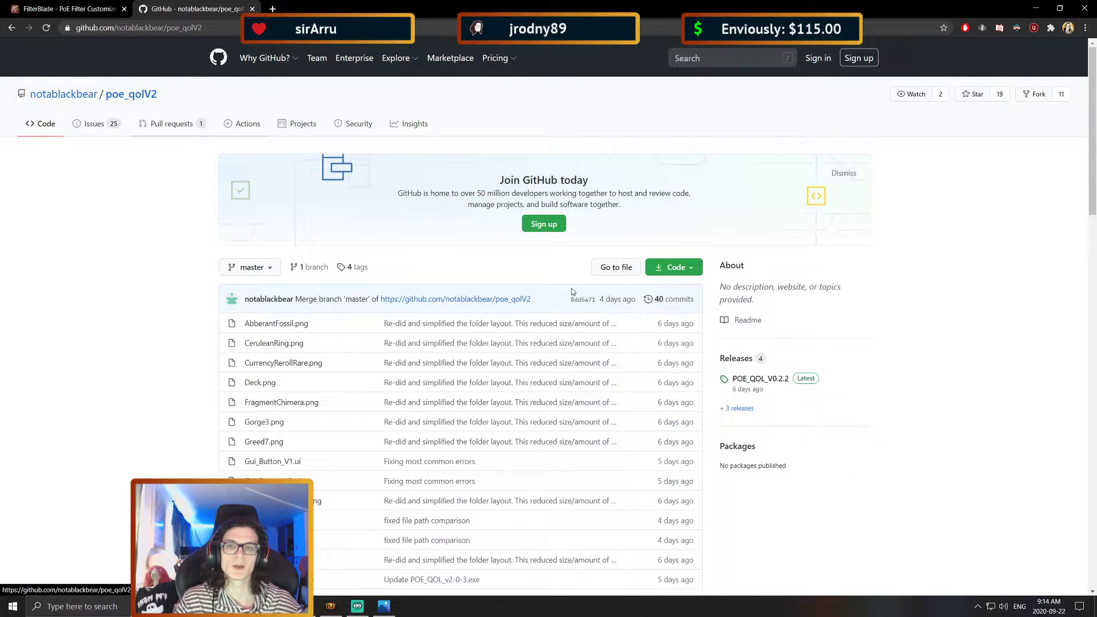
pyautogui.scroll(-3, 423, 300)
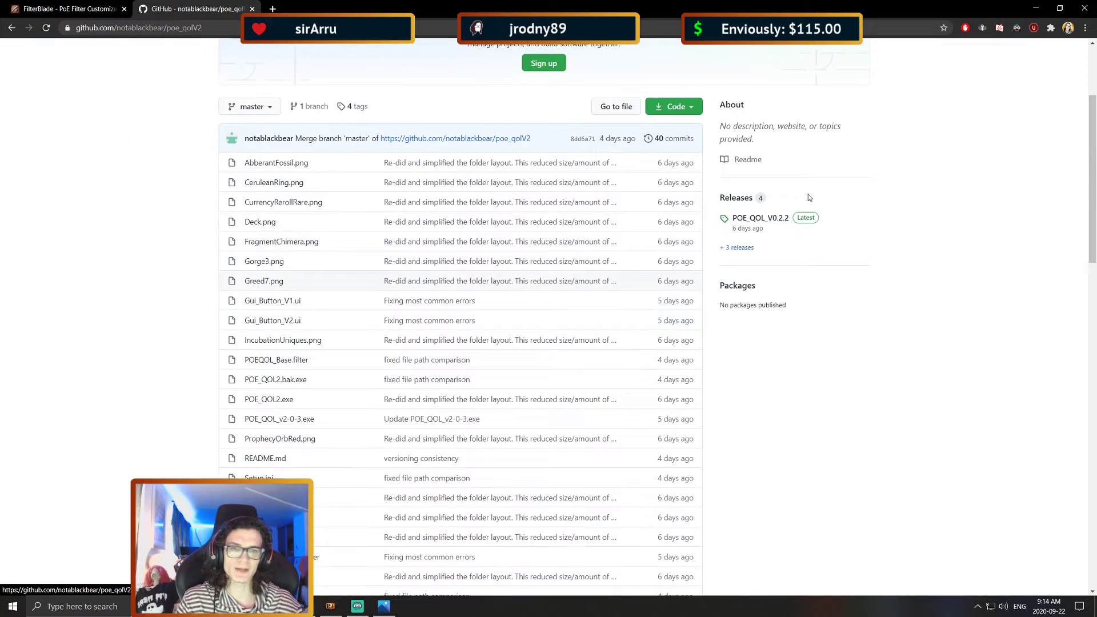
pyautogui.click(769, 222)
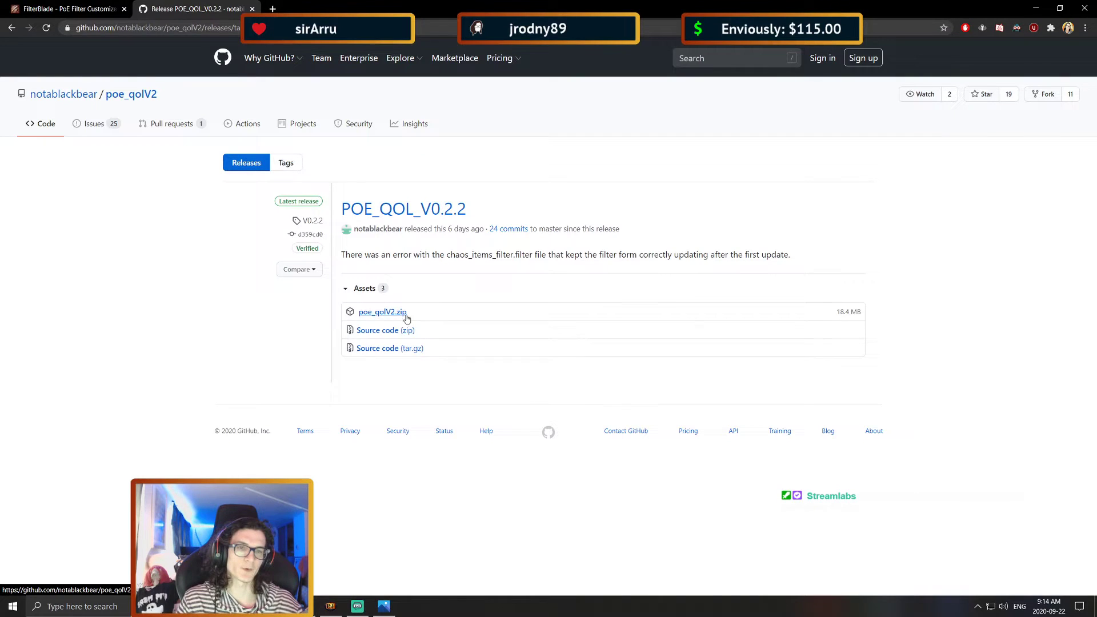
pyautogui.click(364, 314)
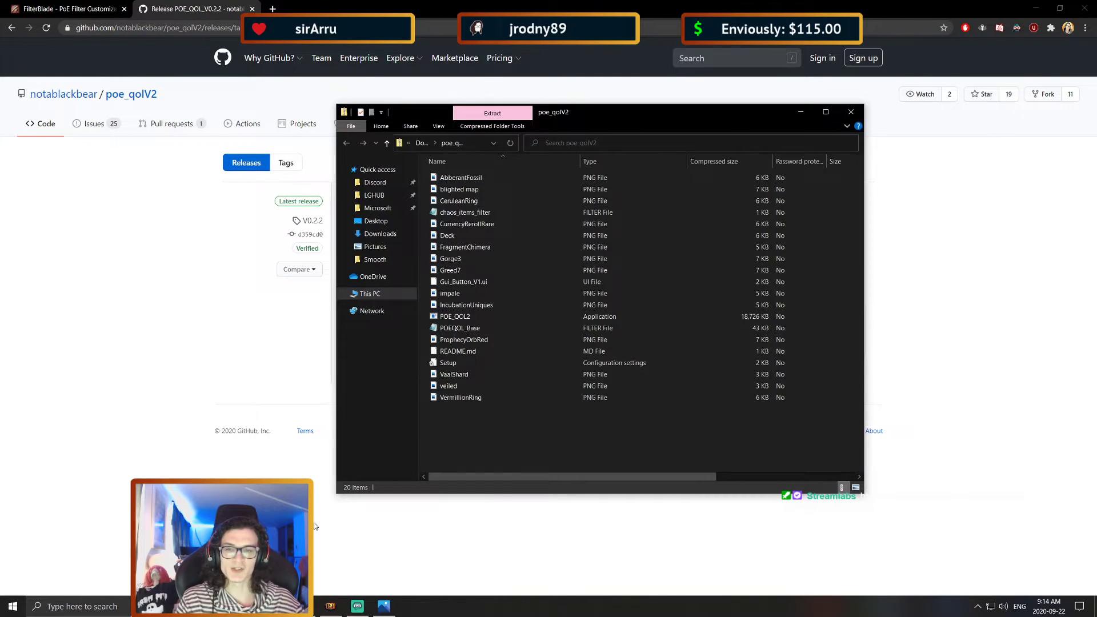
# Select and copy all 20 files from the poe_qolV2 archive.
pyautogui.moveTo(505, 424); pyautogui.dragTo(454, 144)
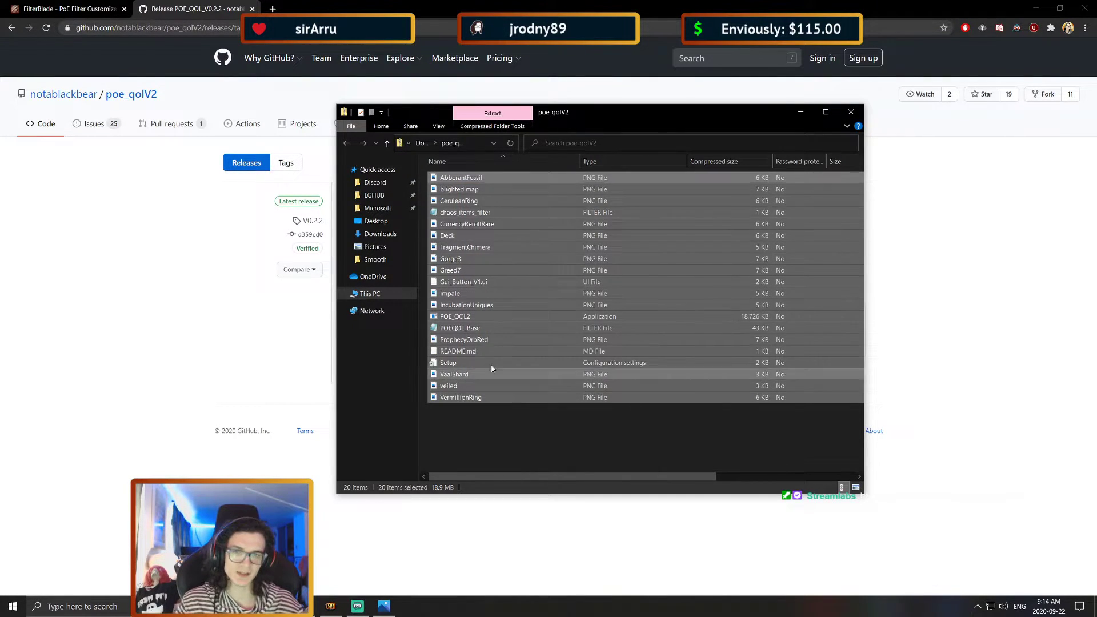
pyautogui.doubleClick(494, 293)
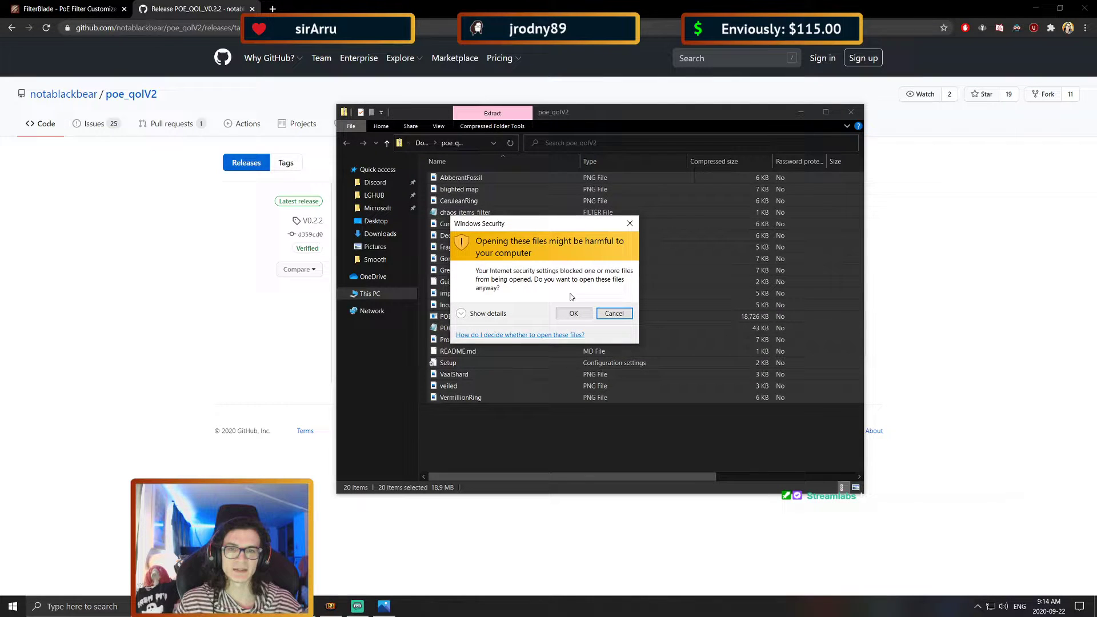
pyautogui.click(573, 313)
pyautogui.rightClick(500, 289)
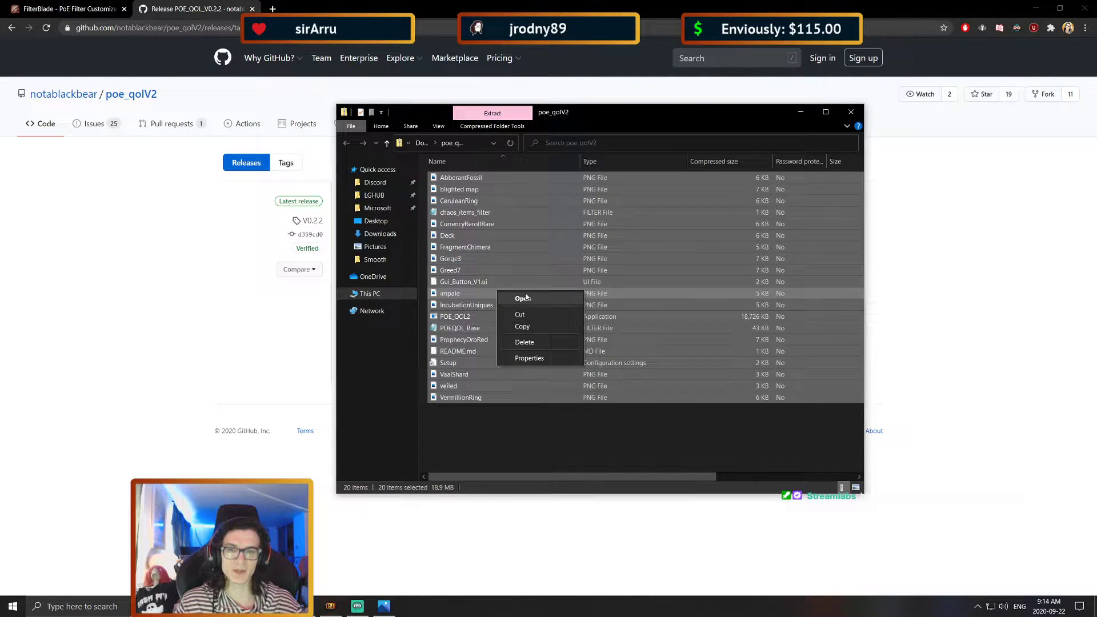
pyautogui.moveTo(518, 451); pyautogui.dragTo(529, 174)
pyautogui.doubleClick(531, 317)
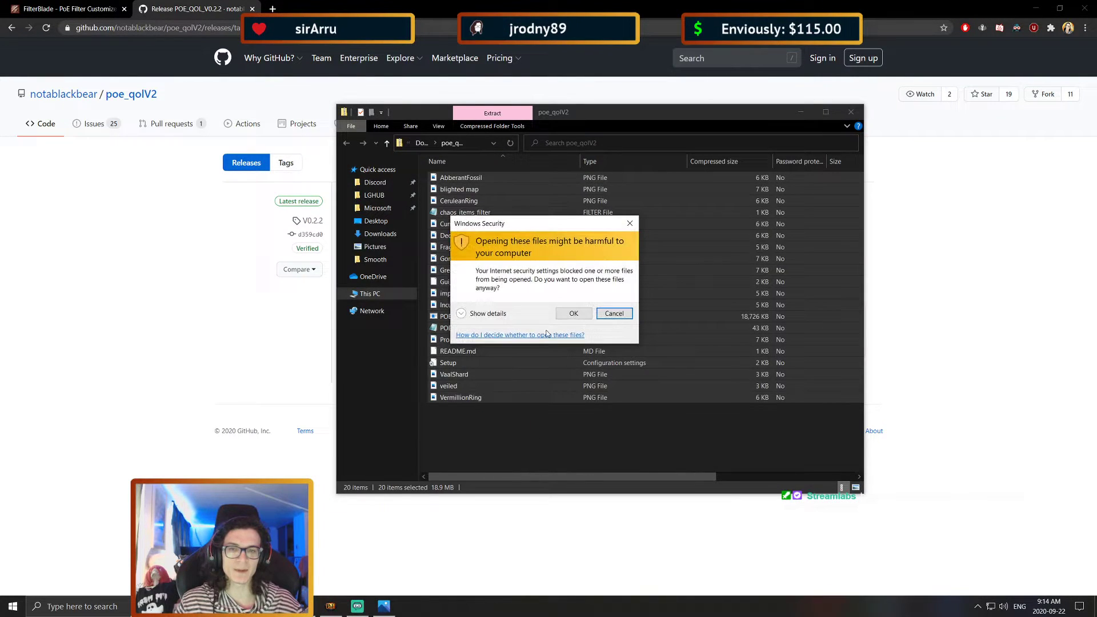
pyautogui.click(573, 315)
pyautogui.rightClick(531, 320)
pyautogui.click(527, 419)
pyautogui.click(527, 420)
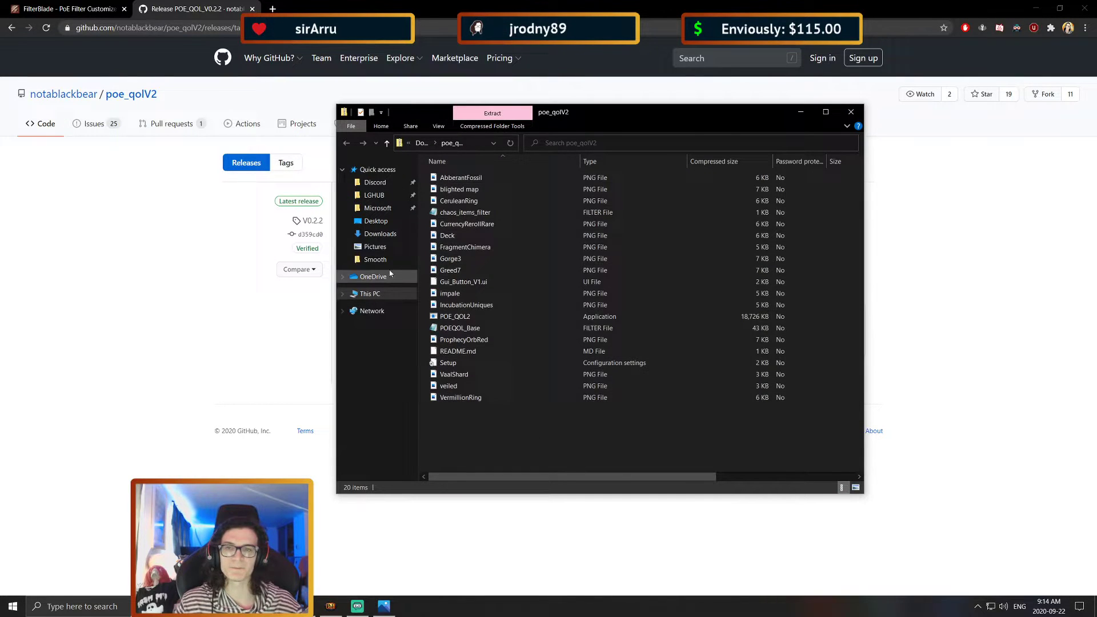
# Create a new Desktop folder named CHAOS TOOL.
pyautogui.click(376, 220)
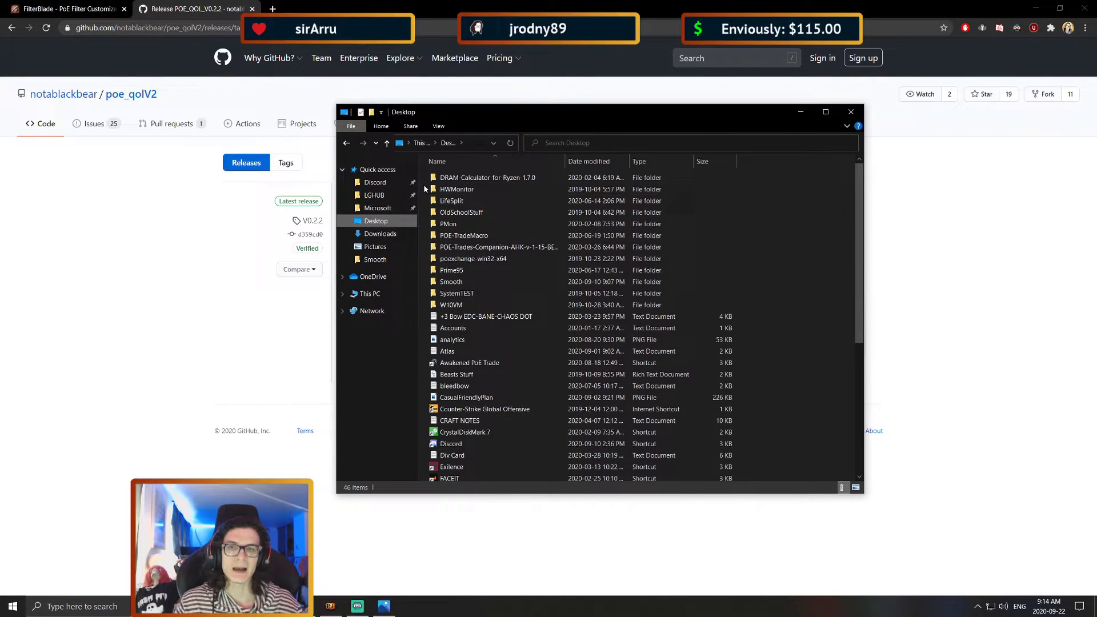
pyautogui.rightClick(424, 184)
pyautogui.moveTo(457, 301)
pyautogui.click(566, 301)
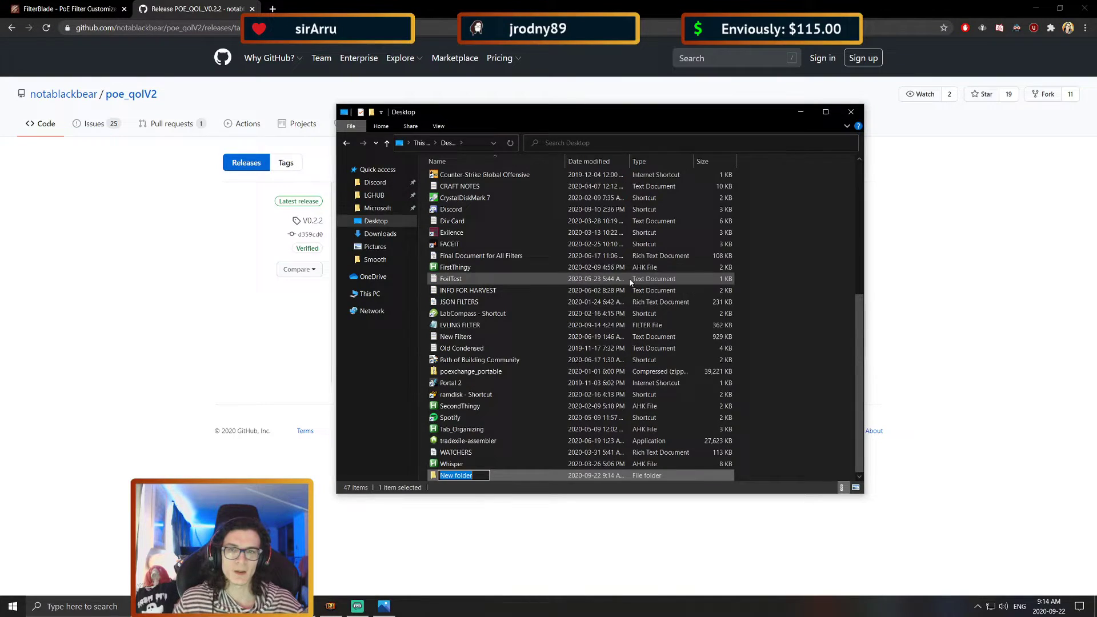
pyautogui.write('CHAOS TOO')
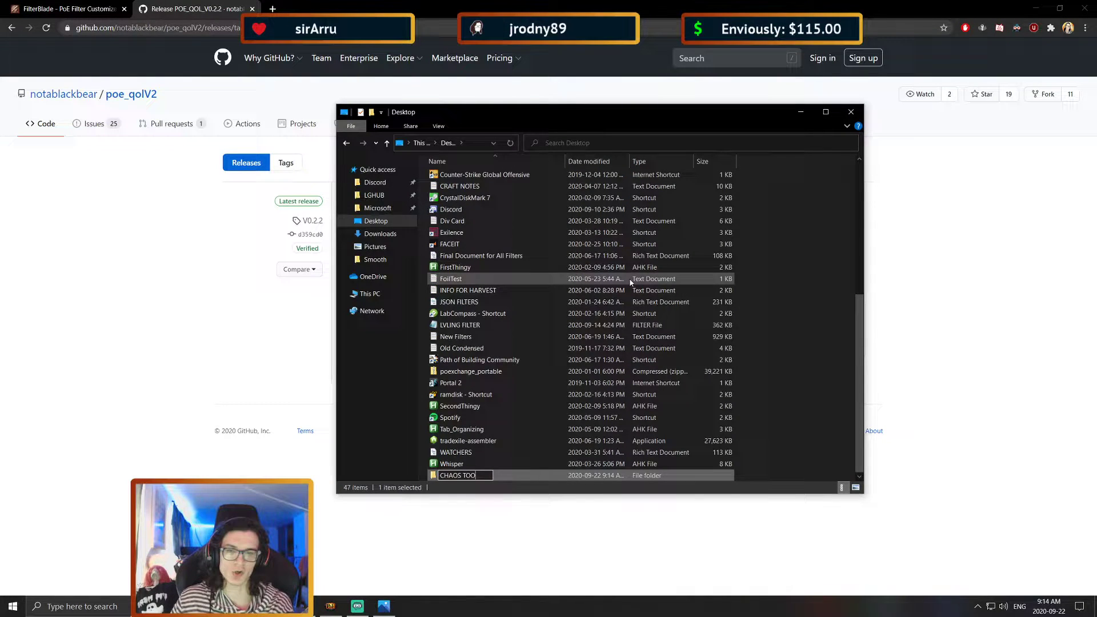
pyautogui.write('L')
pyautogui.press('Return')
# Paste the copied tool files into the CHAOS TOOL folder.
pyautogui.doubleClick(499, 475)
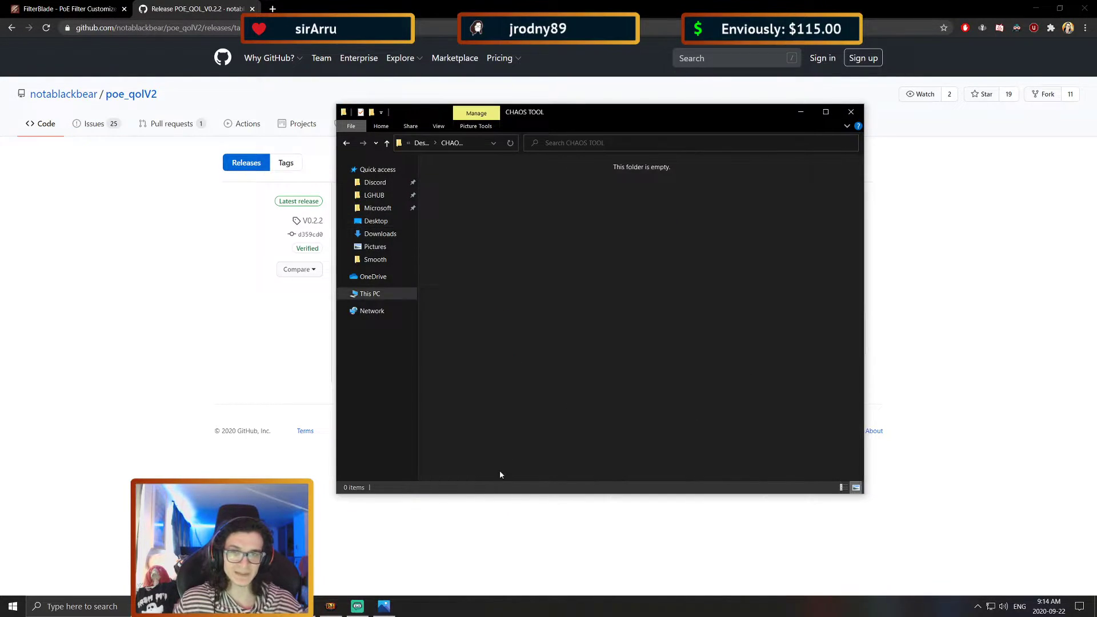
pyautogui.rightClick(511, 272)
pyautogui.click(552, 350)
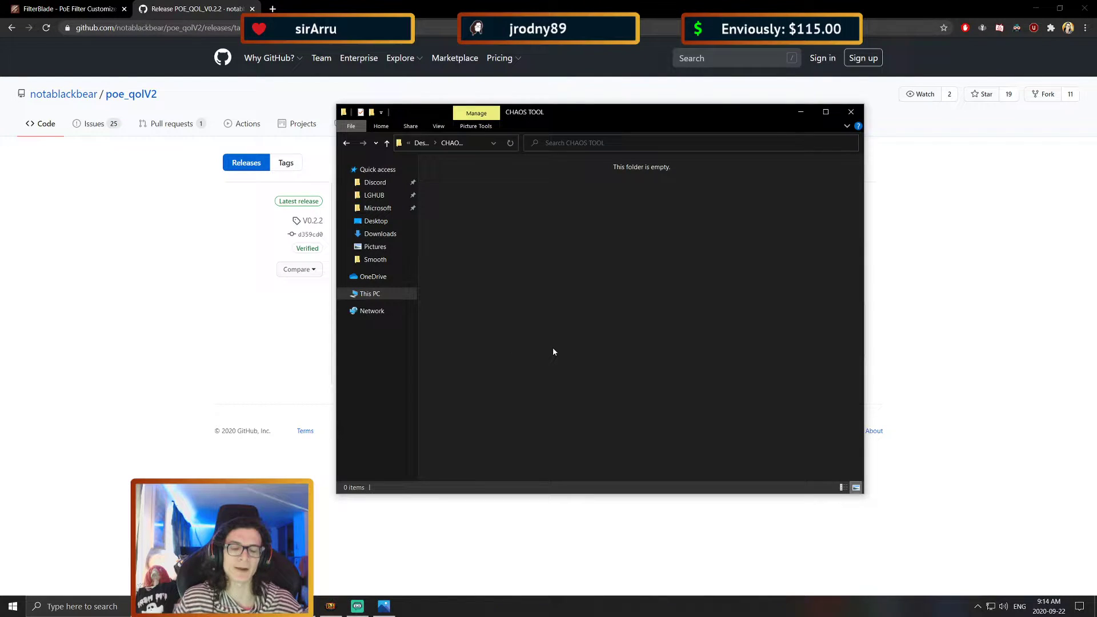
pyautogui.moveTo(452, 424); pyautogui.dragTo(836, 204)
pyautogui.click(732, 426)
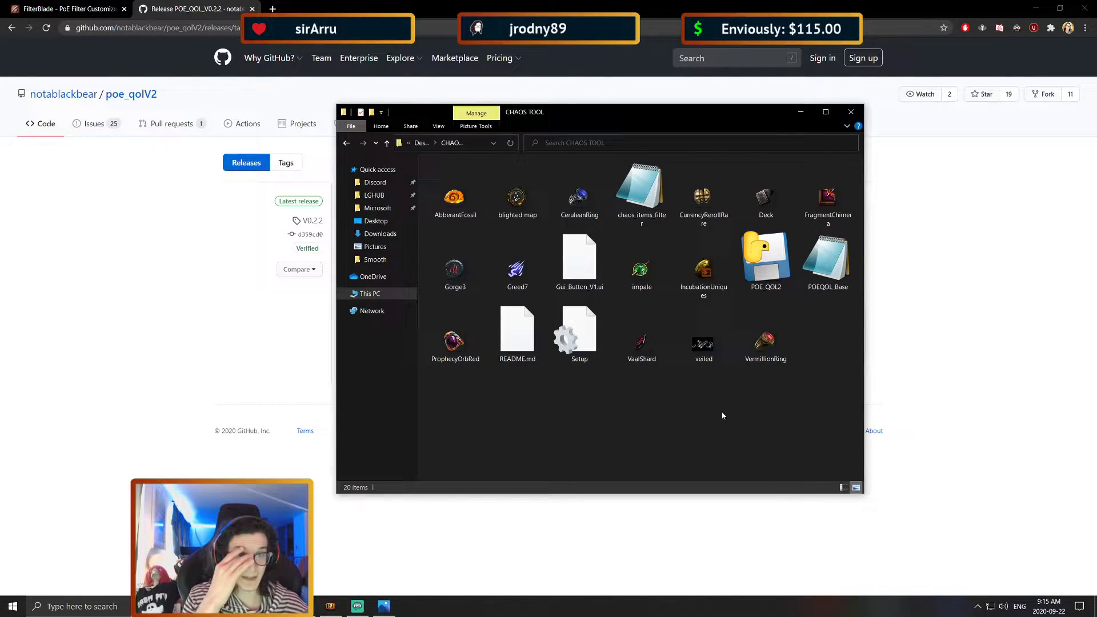
# Delete the bundled POEQOL_Base filter and copy the downloaded POEQOL_Base from Downloads.
pyautogui.click(838, 263)
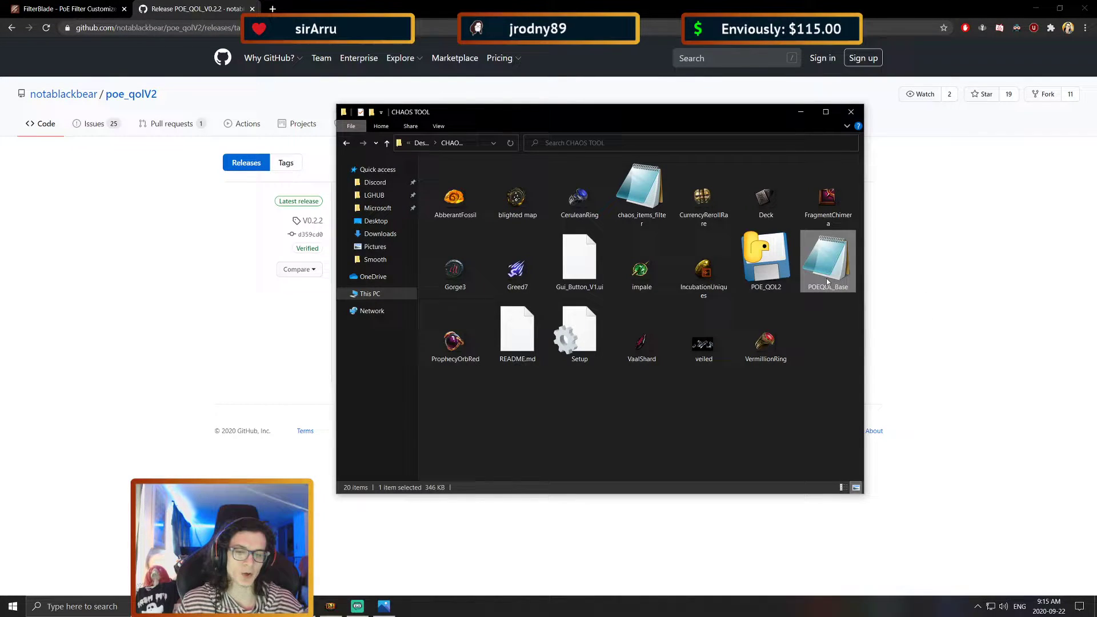
pyautogui.press('Delete')
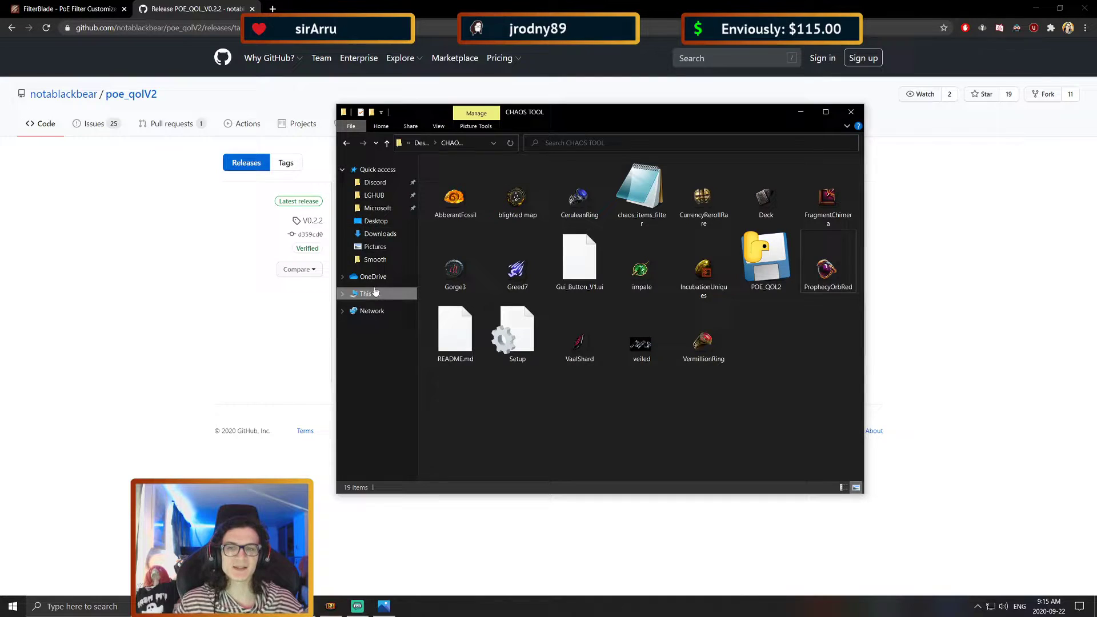
pyautogui.click(380, 234)
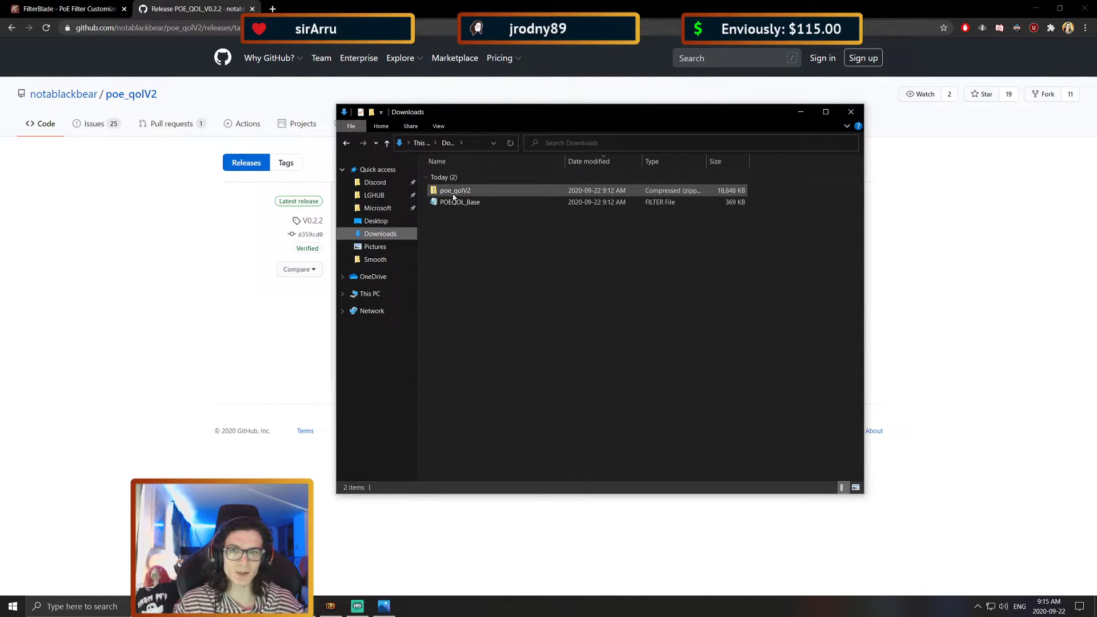
pyautogui.click(450, 203)
pyautogui.rightClick(450, 207)
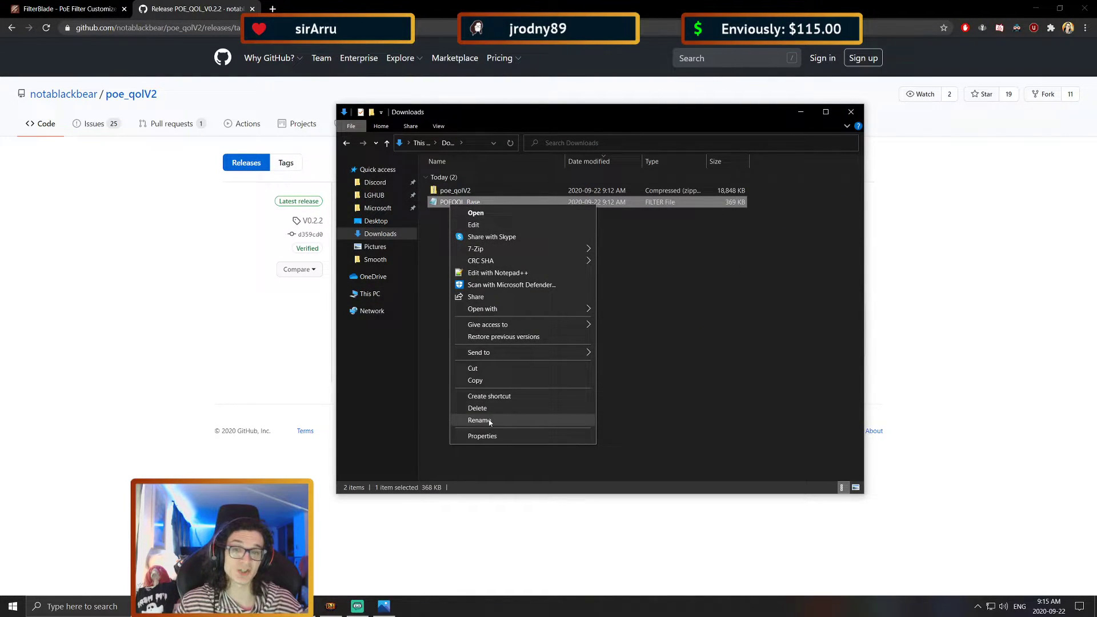
pyautogui.click(477, 382)
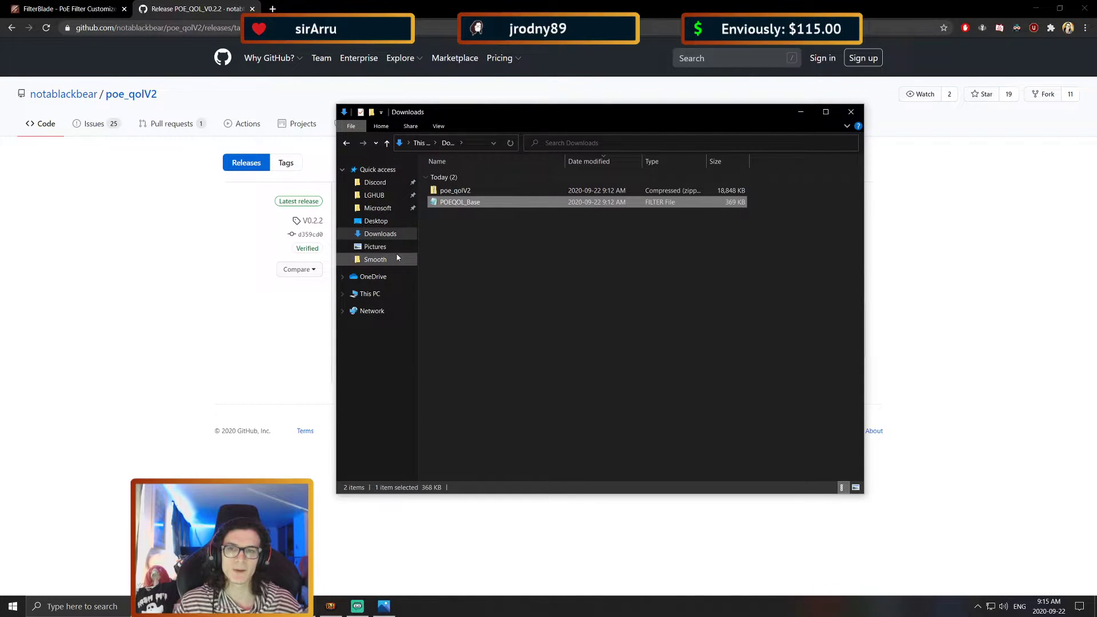
# Paste the downloaded POEQOL_Base filter into the Desktop CHAOS TOOL folder.
pyautogui.click(391, 293)
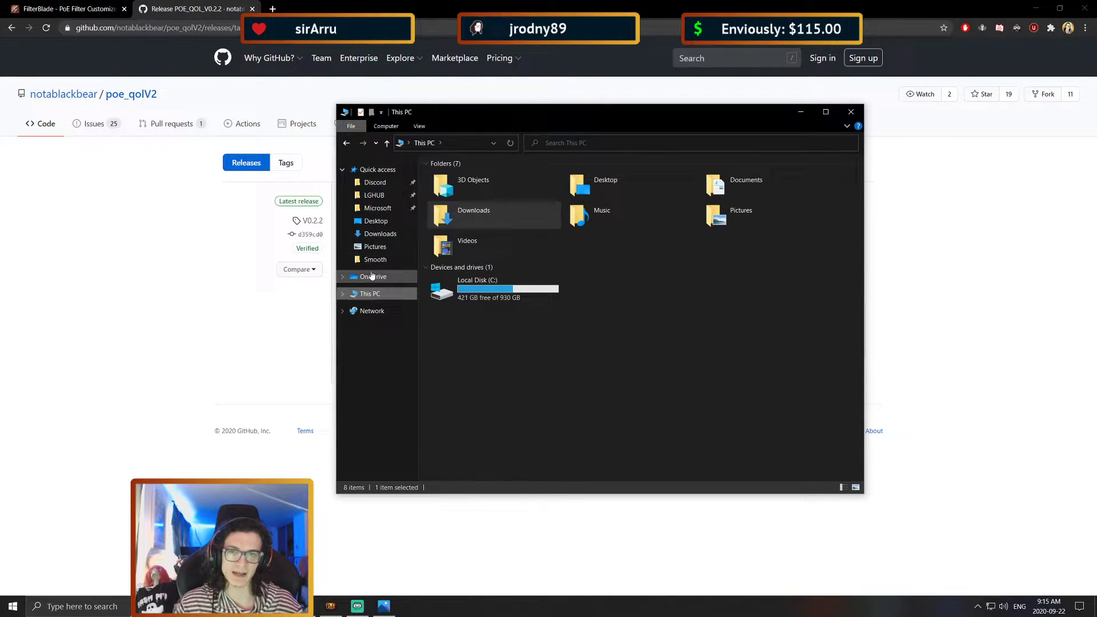
pyautogui.click(376, 221)
pyautogui.doubleClick(479, 179)
pyautogui.rightClick(516, 396)
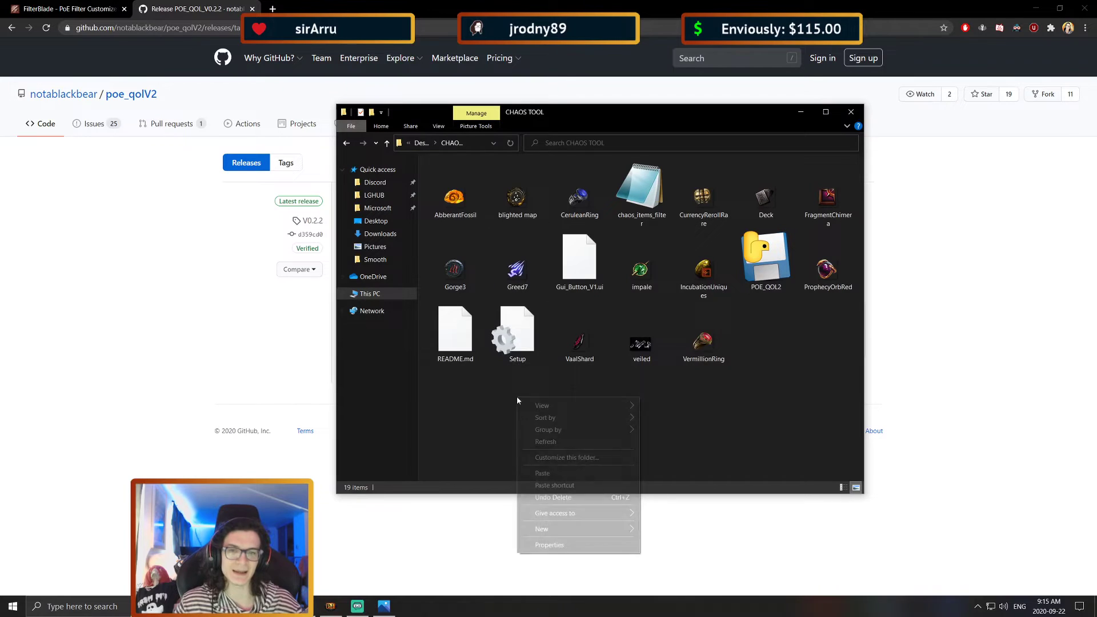
pyautogui.click(559, 473)
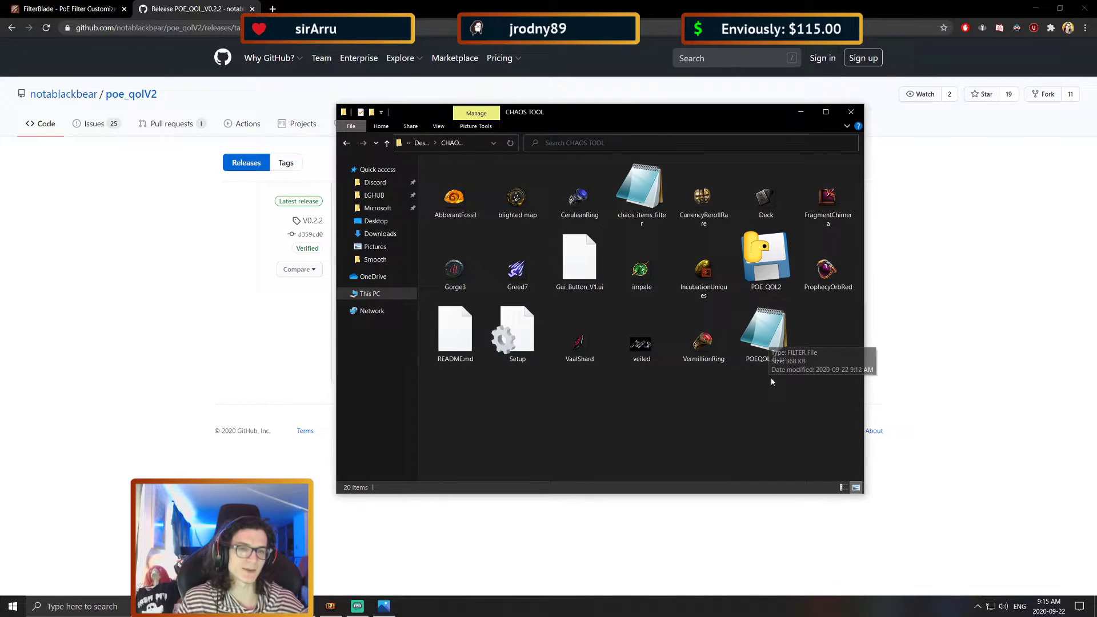
# Open the Setup file in Notepad and select the league value Standard.
pyautogui.rightClick(520, 317)
pyautogui.rightClick(504, 324)
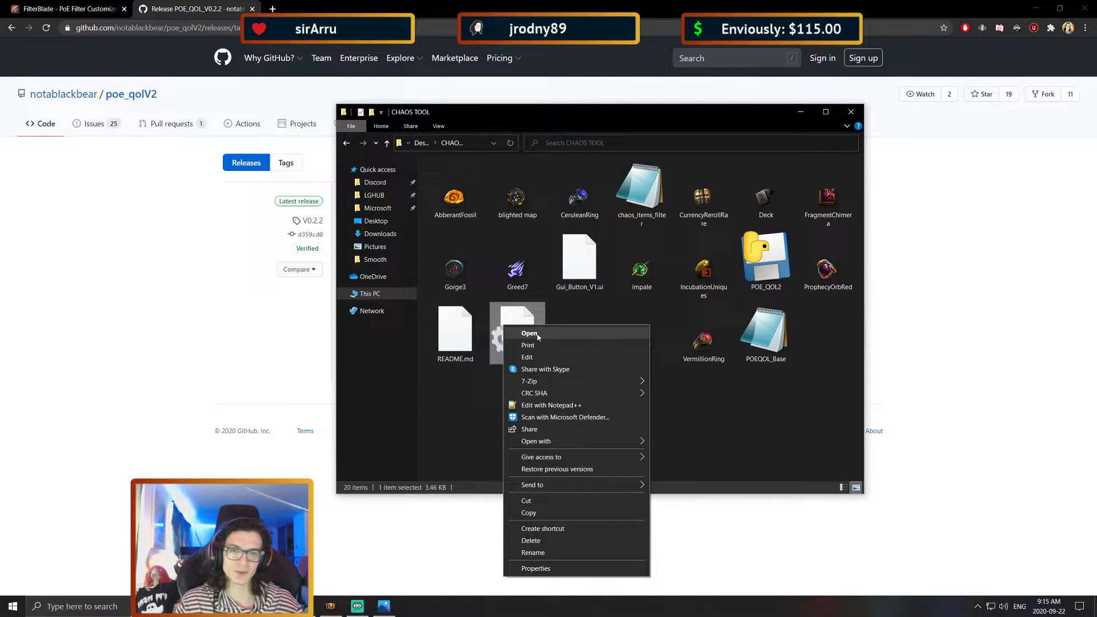
pyautogui.click(530, 334)
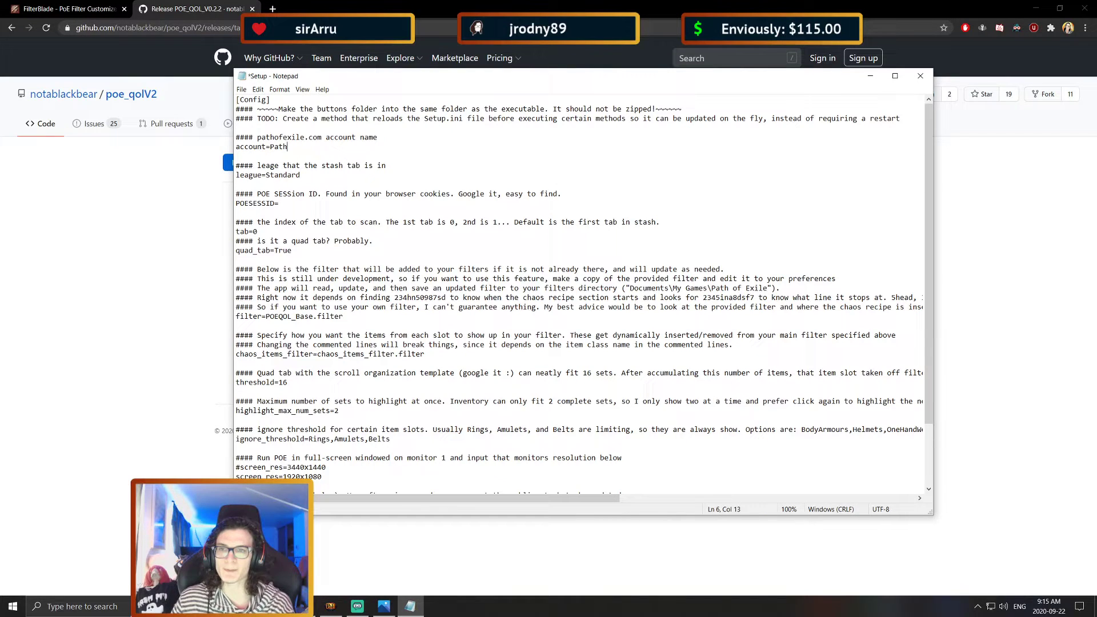
pyautogui.moveTo(320, 176); pyautogui.dragTo(270, 179)
# Switch past the game back to the browser and start a new tab.
pyautogui.hotkey('alt', 'Tab')
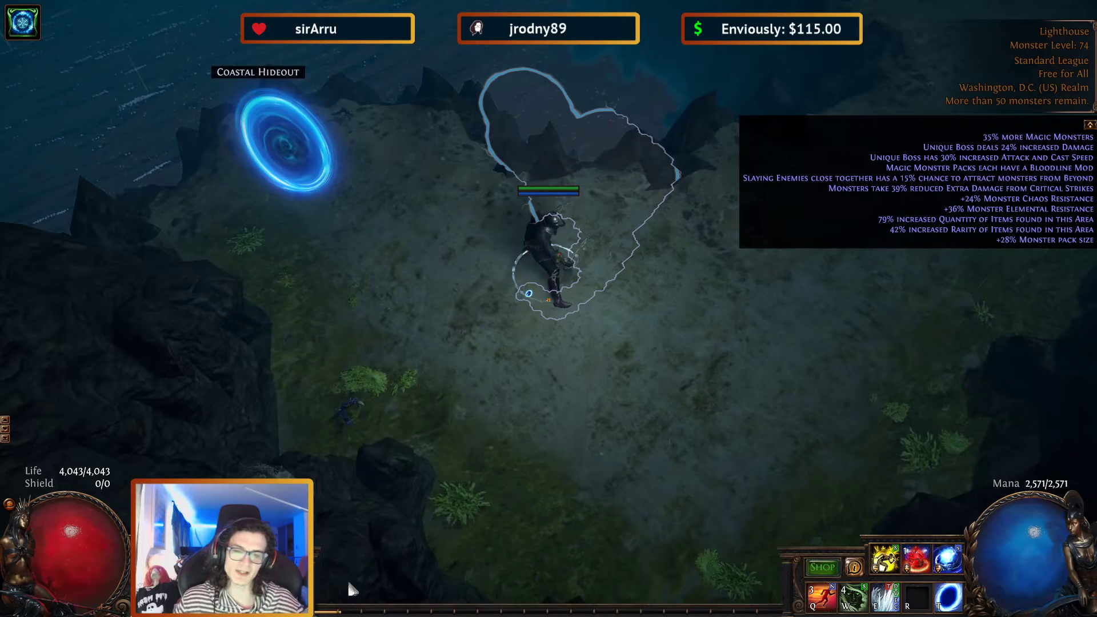
pyautogui.hotkey('alt', 'Tab')
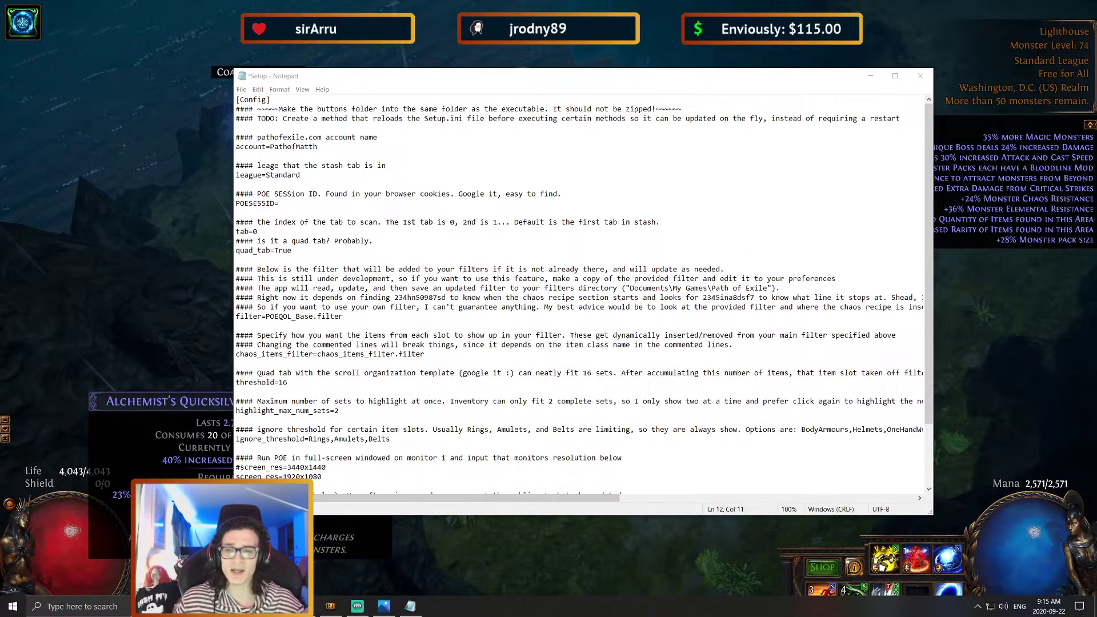
pyautogui.hotkey('alt', 'Tab')
pyautogui.click(269, 9)
# Load the Path of Exile trade site and open Chrome's developer tools.
pyautogui.write('path')
pyautogui.press('Return')
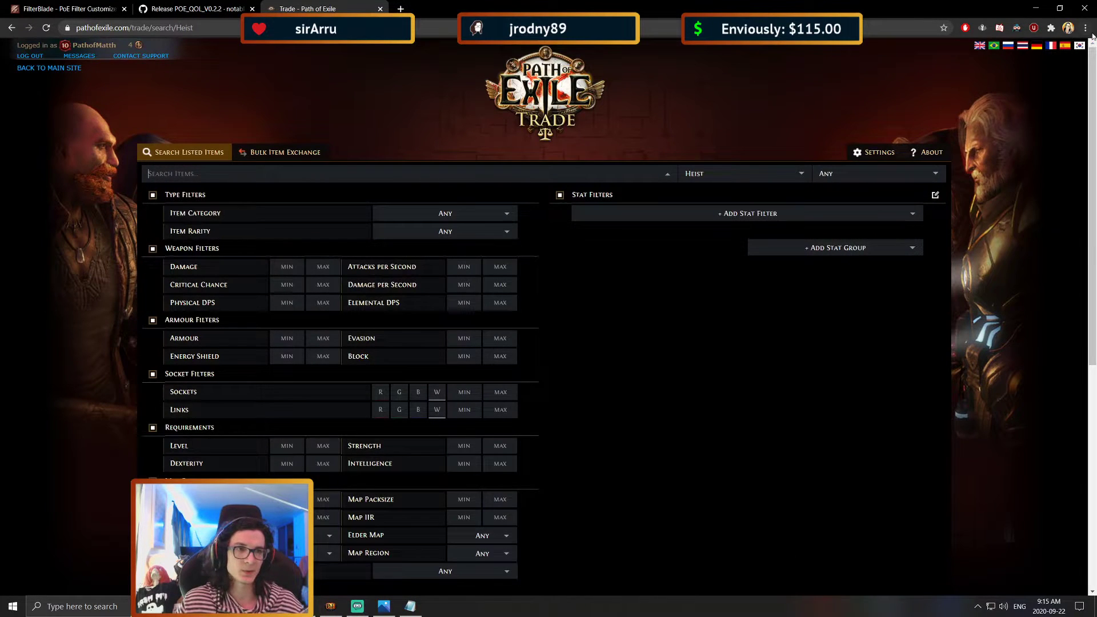
pyautogui.click(1086, 27)
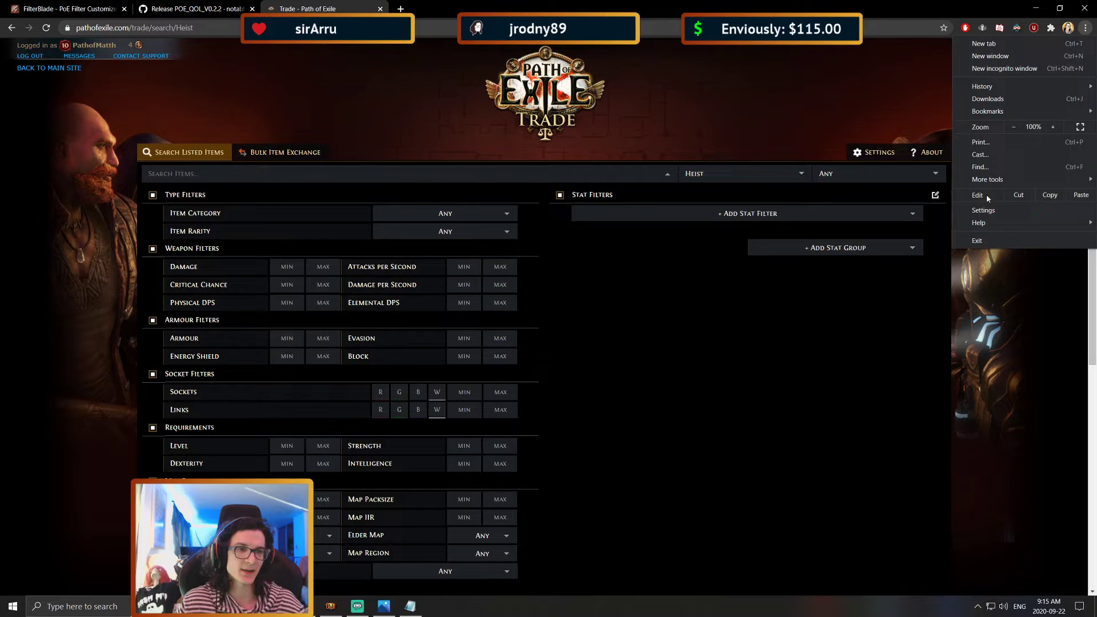
pyautogui.moveTo(994, 178)
pyautogui.click(851, 252)
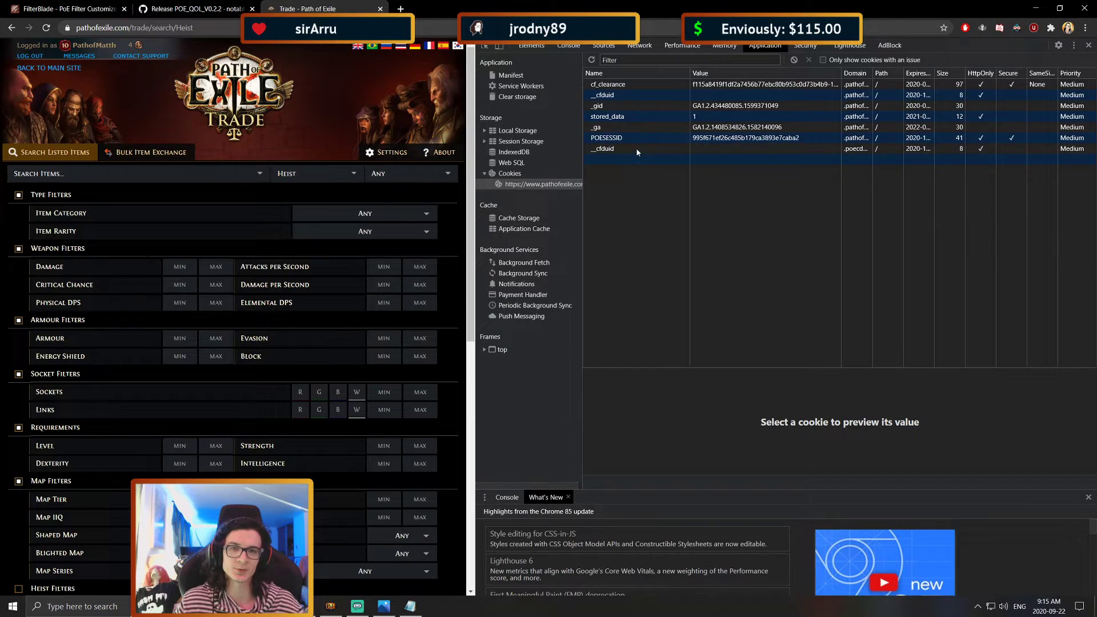
# Copy the POESESSID cookie value, close developer tools, and return to Setup.
pyautogui.click(623, 137)
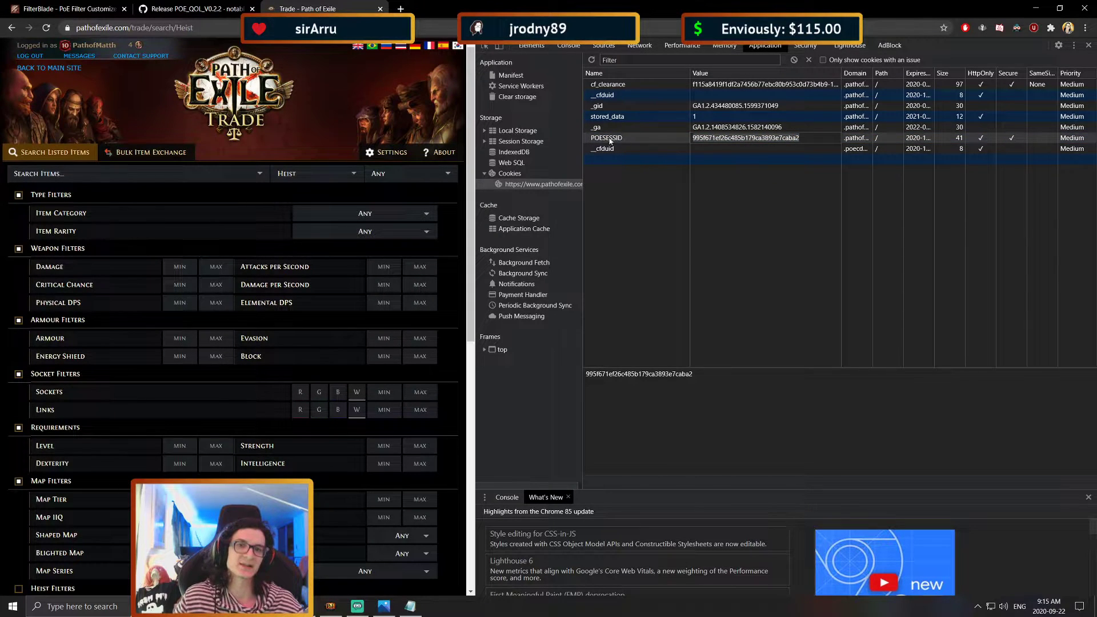
pyautogui.doubleClick(729, 138)
pyautogui.click(742, 376)
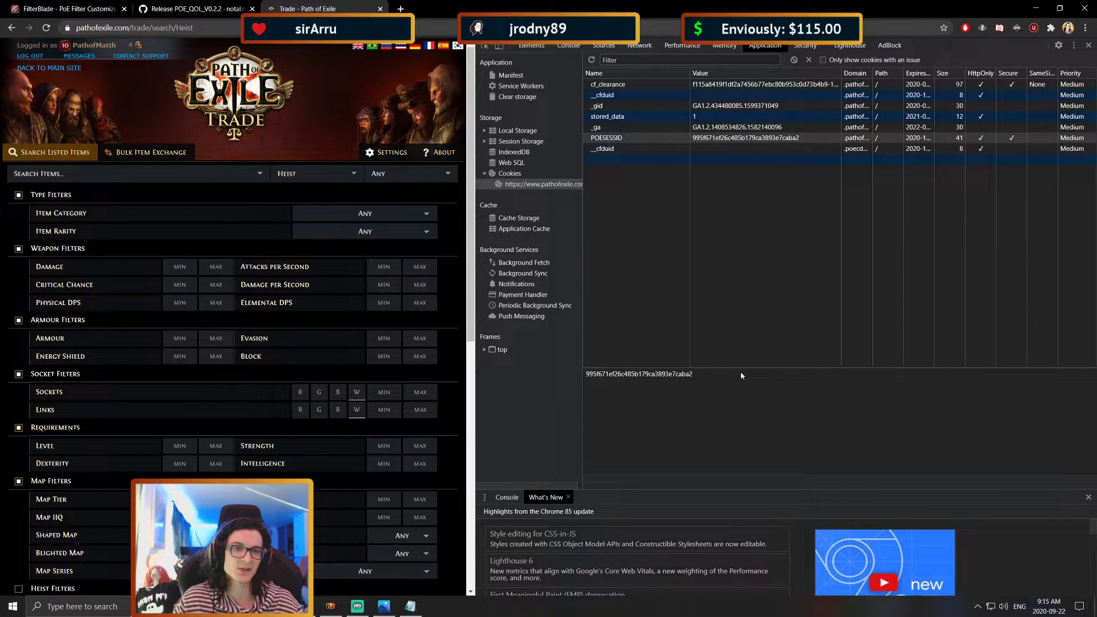
pyautogui.press('F12')
pyautogui.click(1035, 7)
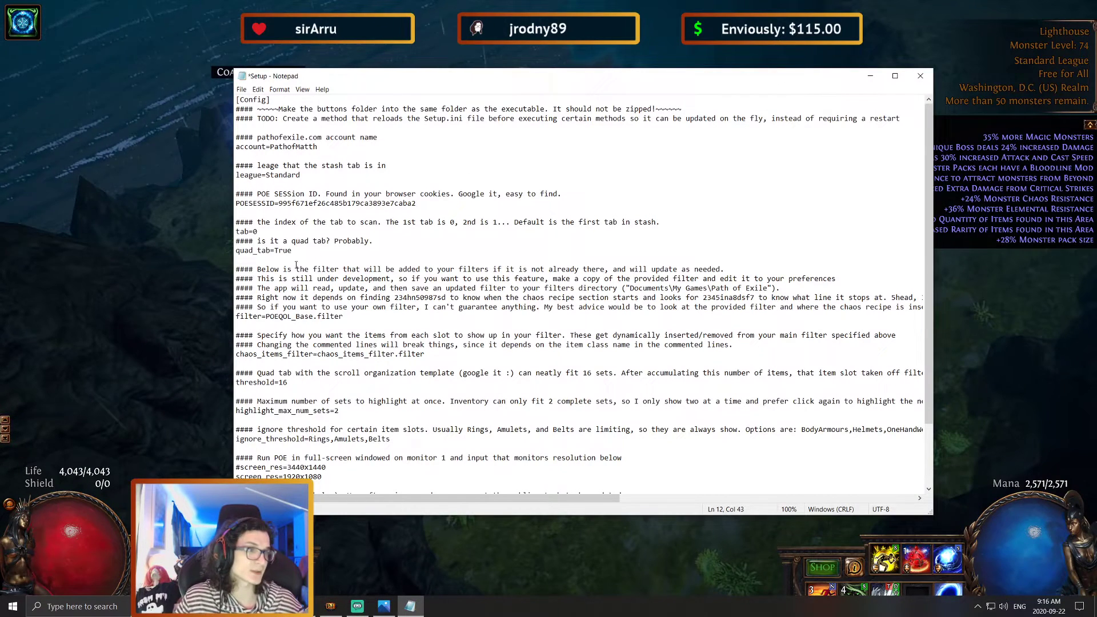
# Change the maximum sets value from 2 to 1 and clear the threshold value 16.
pyautogui.doubleClick(343, 203)
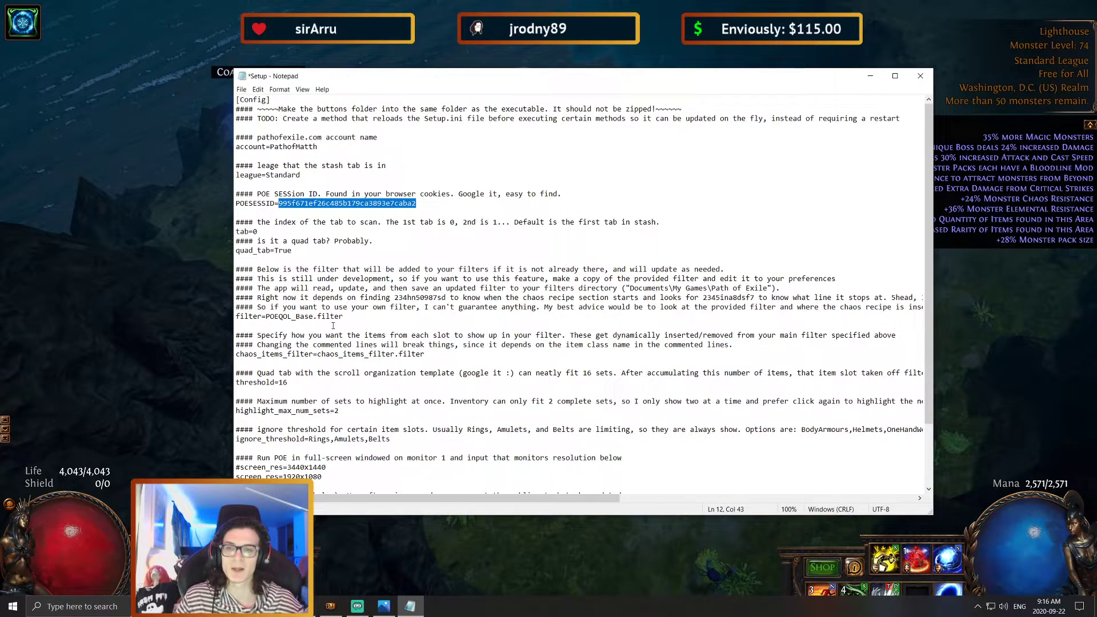
pyautogui.click(303, 383)
pyautogui.press('Down')
pyautogui.press('Down')
pyautogui.press('Down')
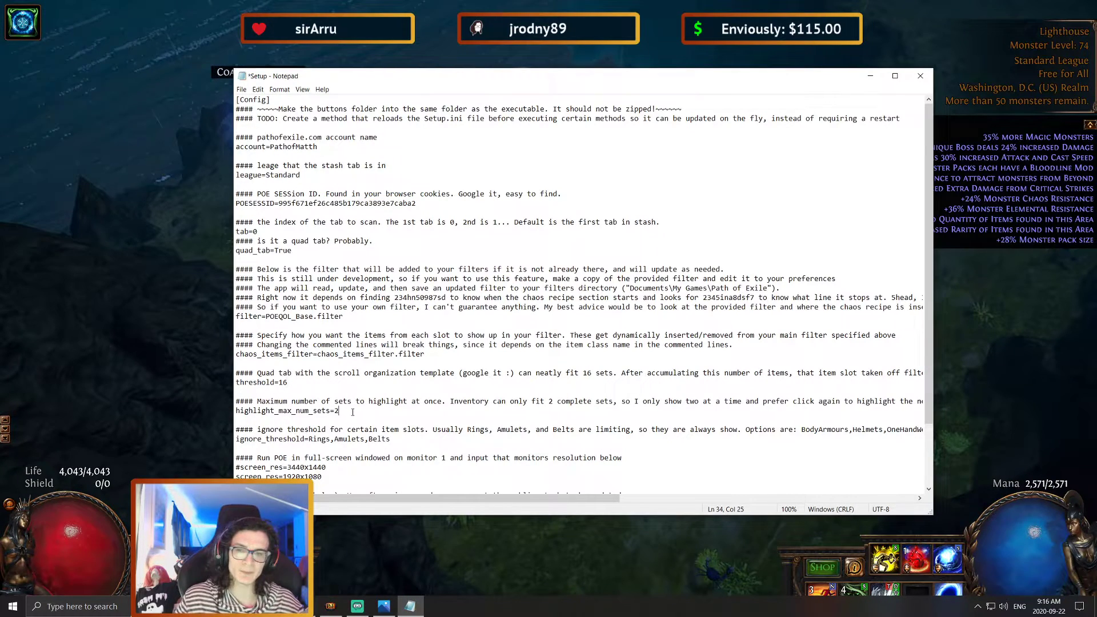
pyautogui.press('End')
pyautogui.press('BackSpace')
pyautogui.write('1')
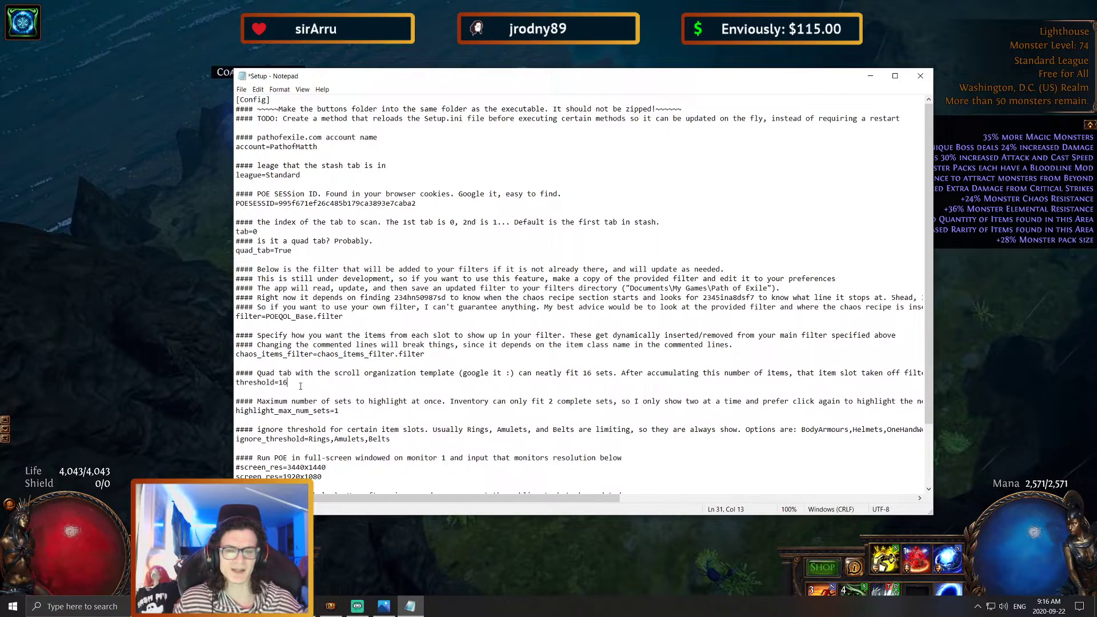
pyautogui.press('BackSpace')
pyautogui.press('BackSpace')
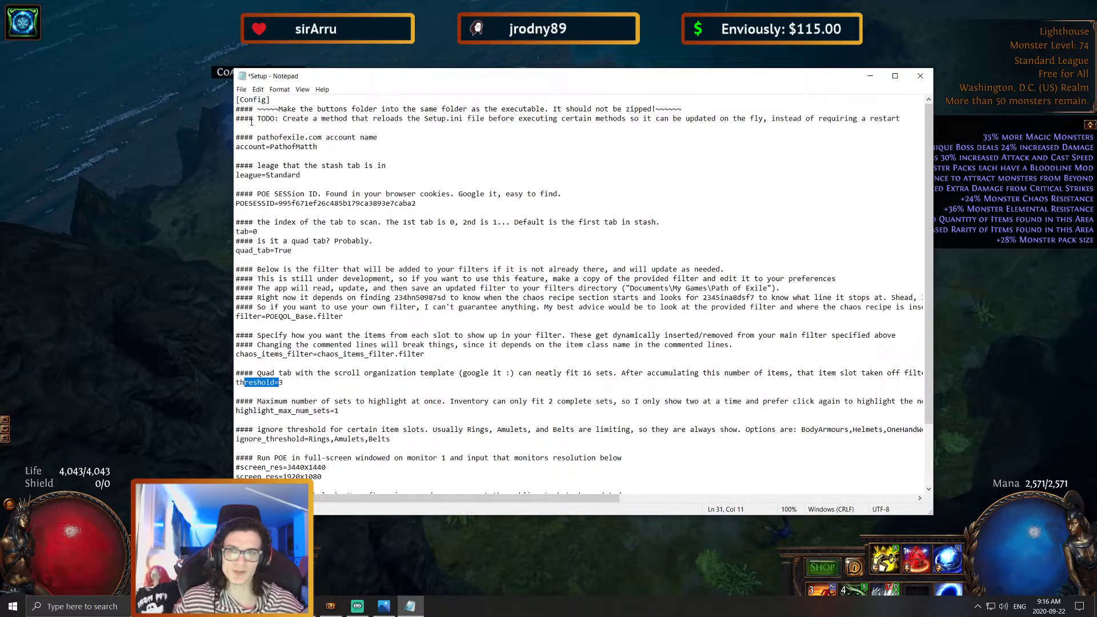
# Save the edited Setup file, close Notepad, and return to the CHAOS TOOL folder.
pyautogui.click(243, 91)
pyautogui.click(252, 132)
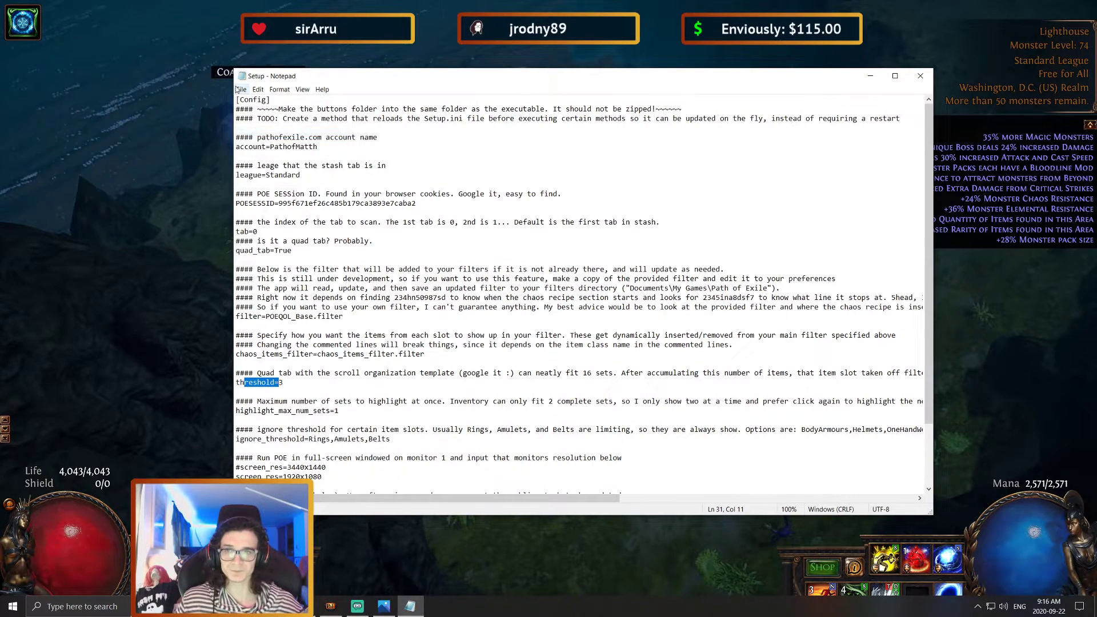
pyautogui.click(243, 90)
pyautogui.click(251, 132)
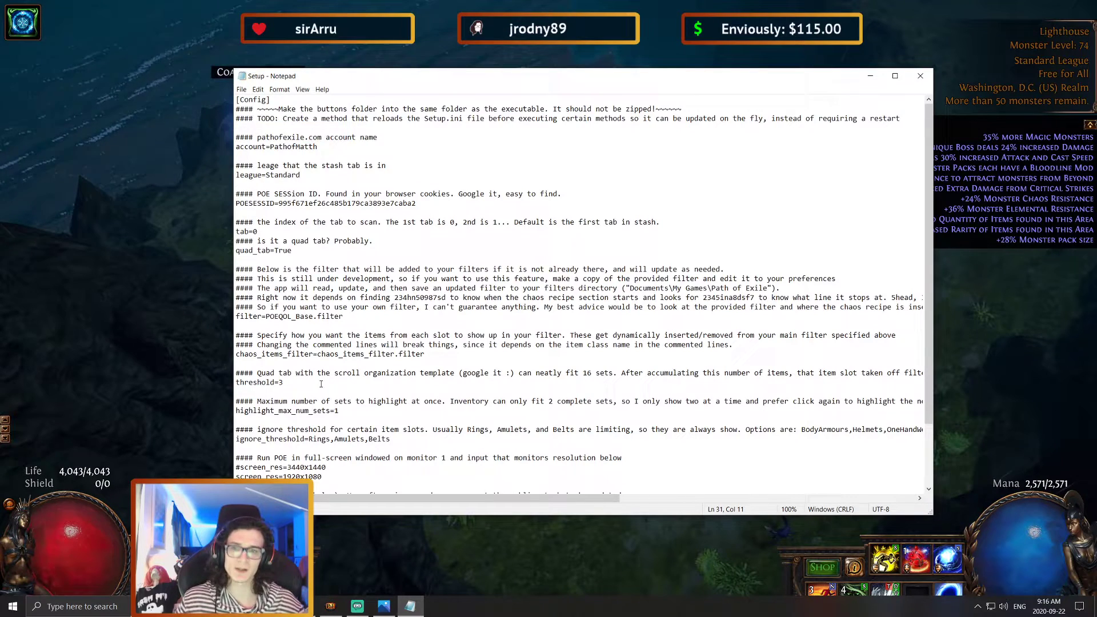
pyautogui.moveTo(295, 411); pyautogui.dragTo(344, 411)
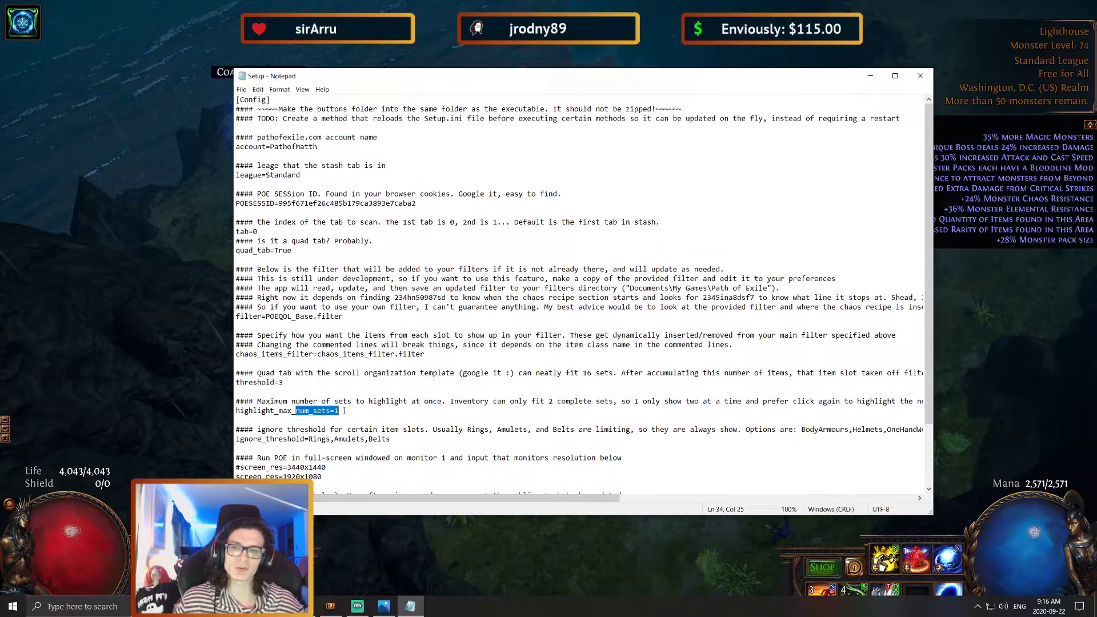
pyautogui.moveTo(274, 203); pyautogui.dragTo(386, 204)
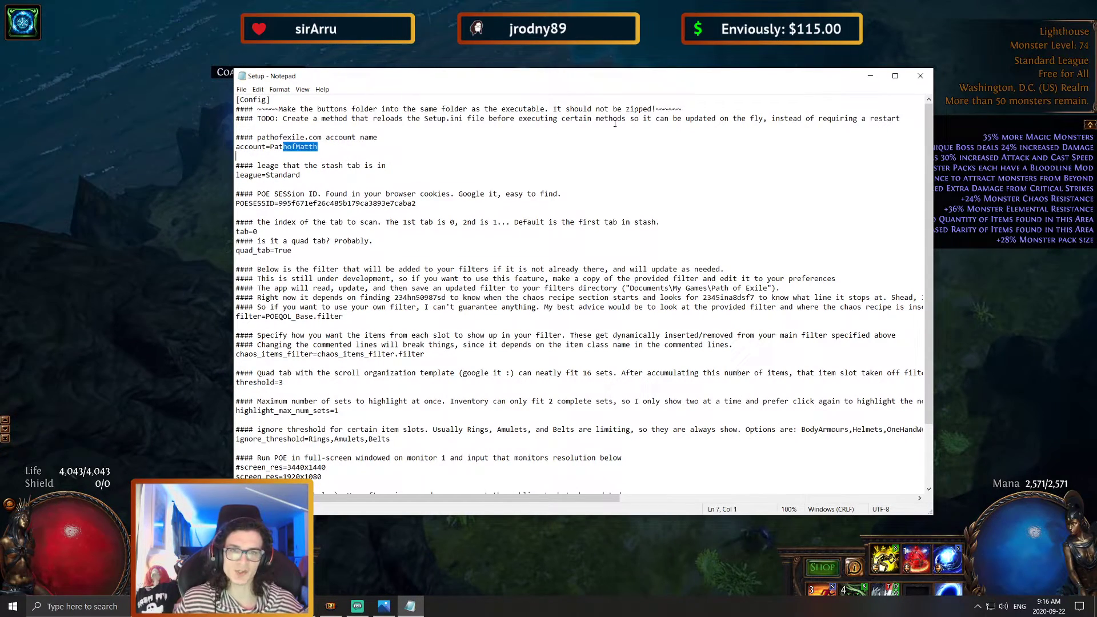
pyautogui.click(920, 75)
pyautogui.hotkey('alt', 'Tab')
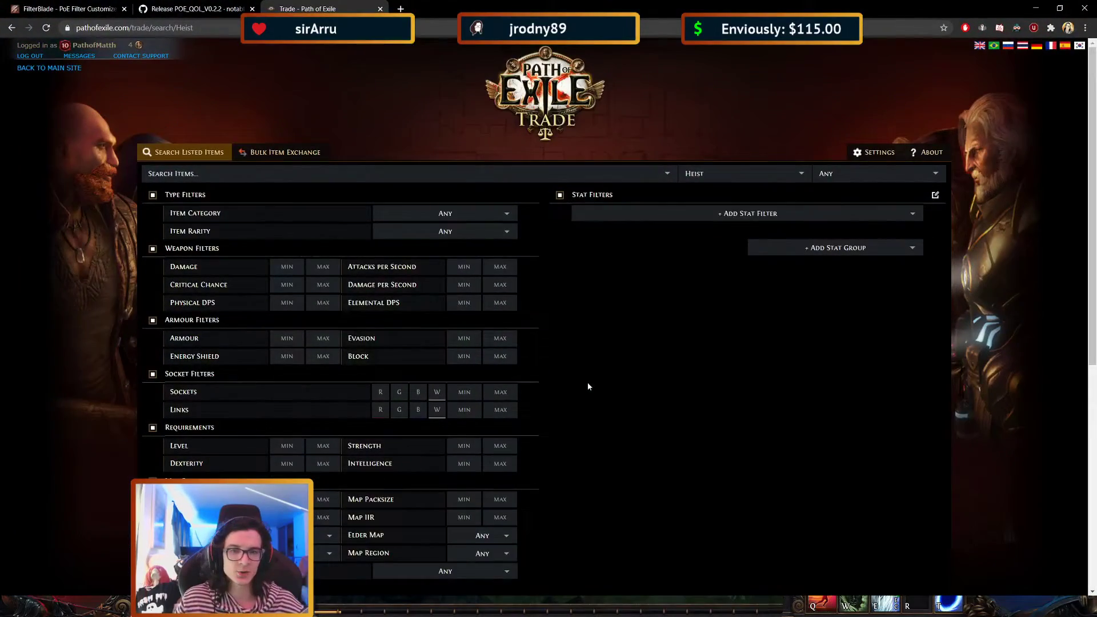
pyautogui.hotkey('alt', 'Tab')
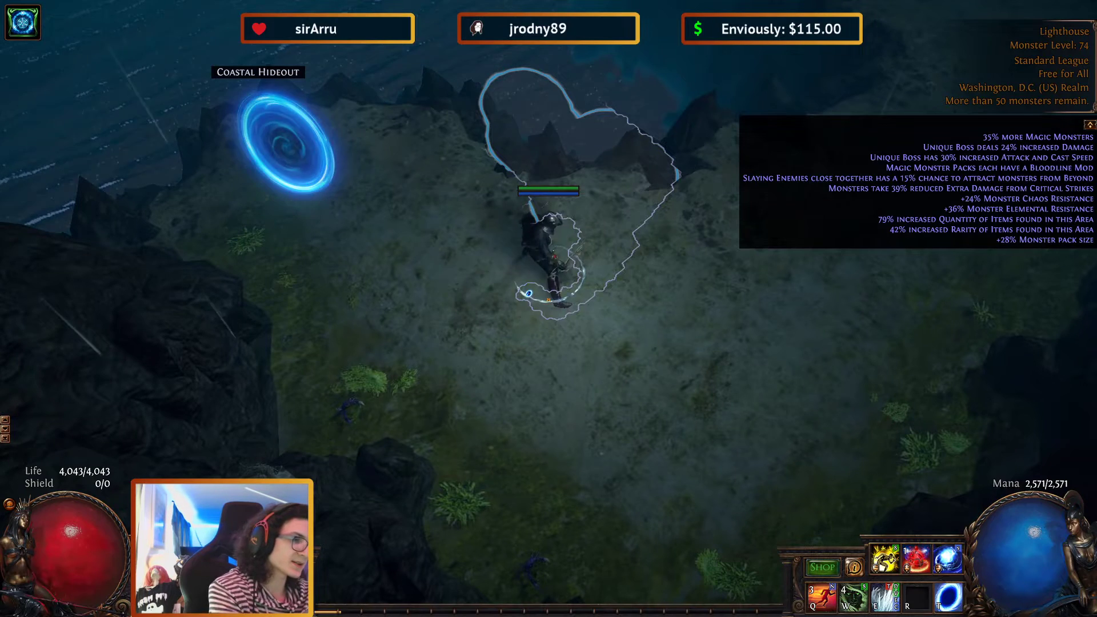
pyautogui.hotkey('alt', 'Tab')
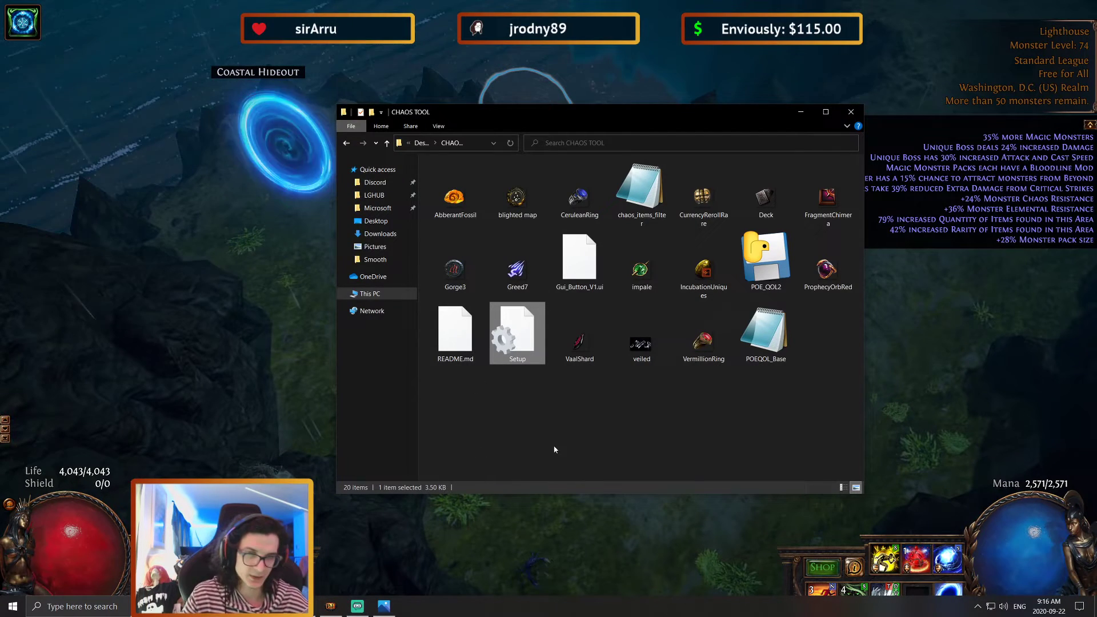
pyautogui.click(768, 335)
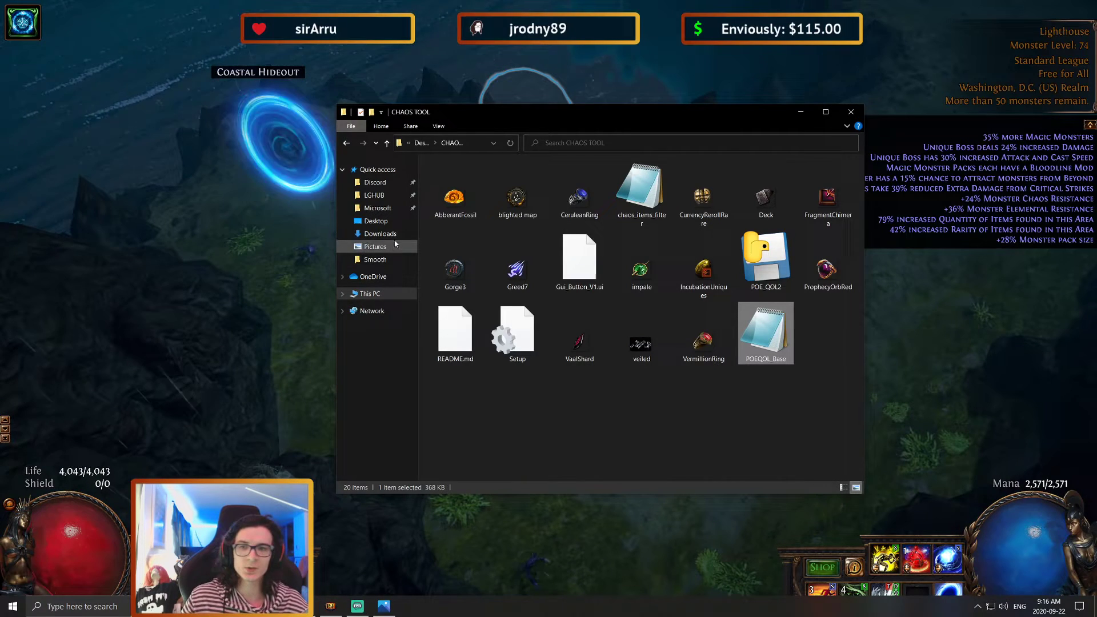
pyautogui.click(370, 294)
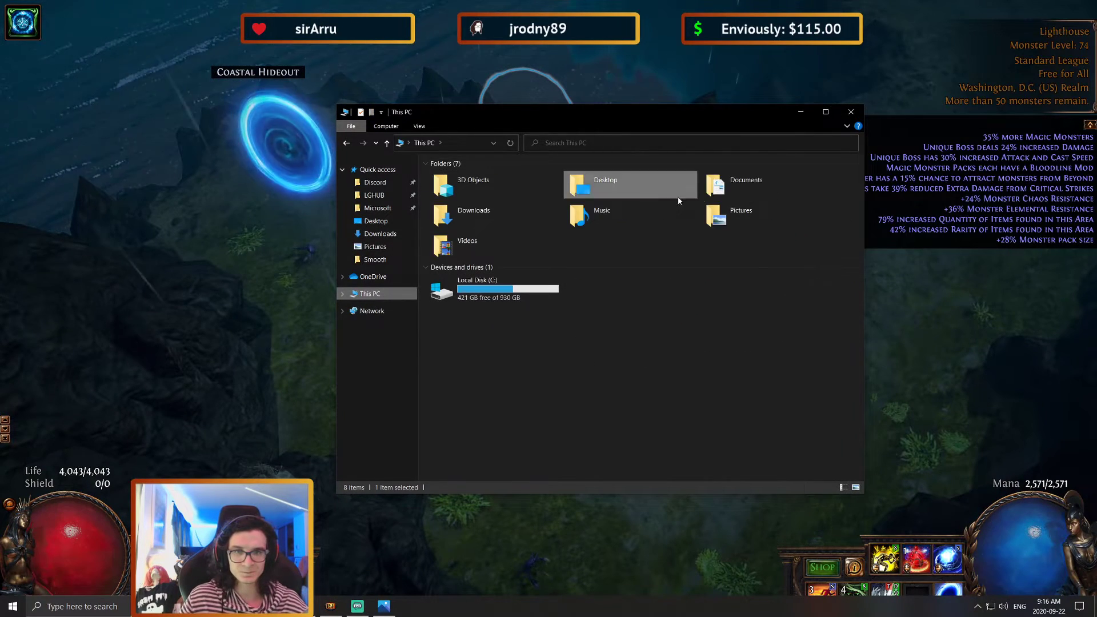
pyautogui.click(725, 194)
pyautogui.doubleClick(725, 195)
pyautogui.doubleClick(475, 231)
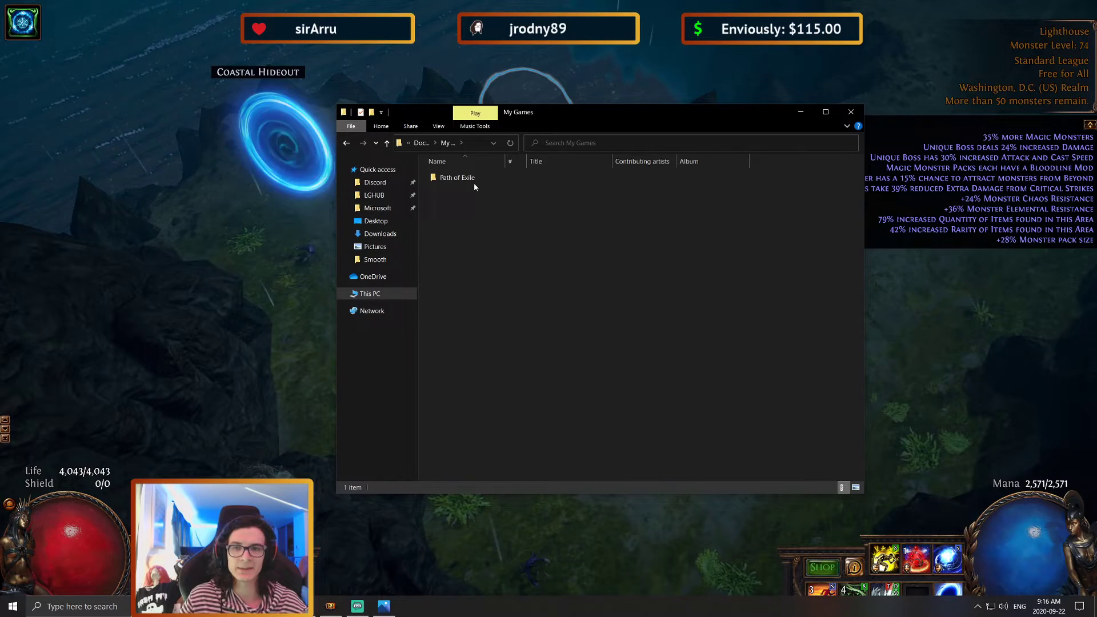
pyautogui.click(478, 178)
pyautogui.doubleClick(478, 179)
pyautogui.scroll(-20, 547, 307)
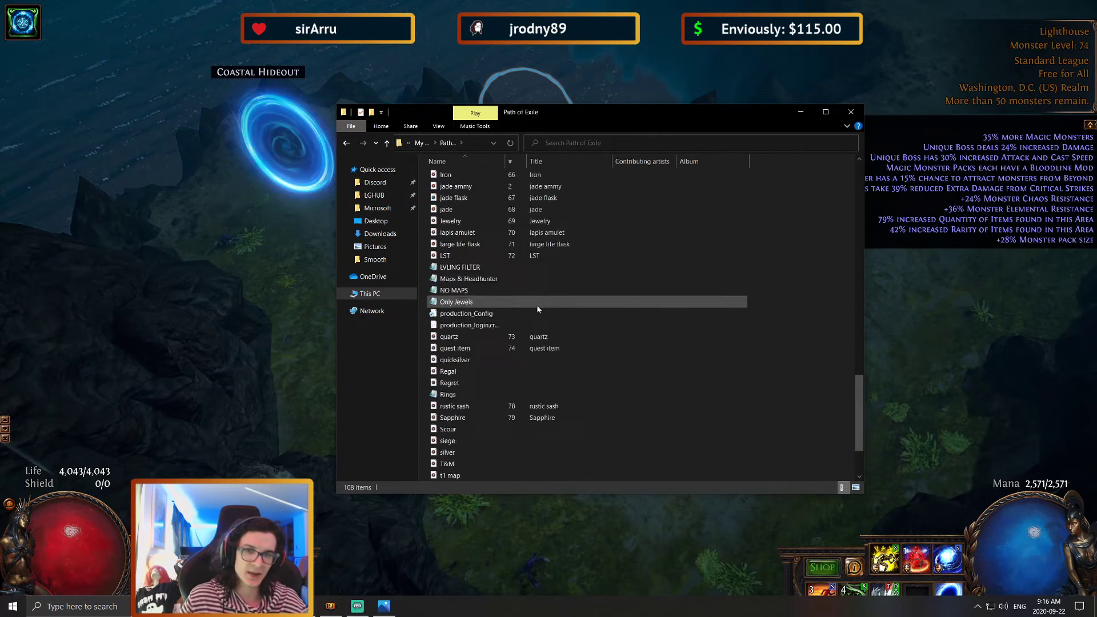
pyautogui.scroll(1, 495, 233)
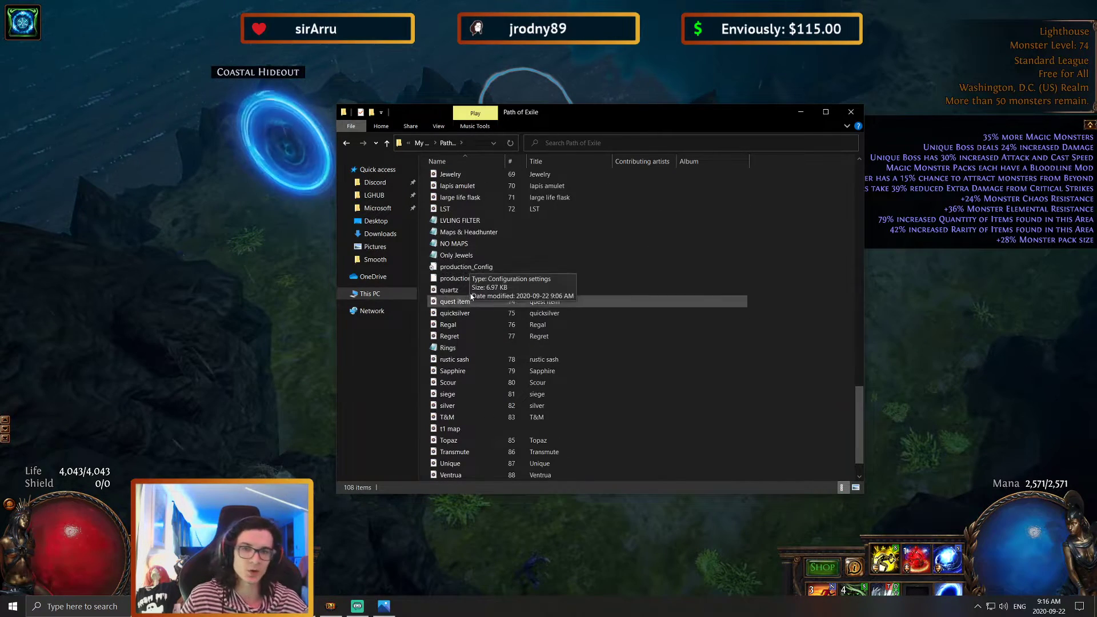
pyautogui.click(383, 298)
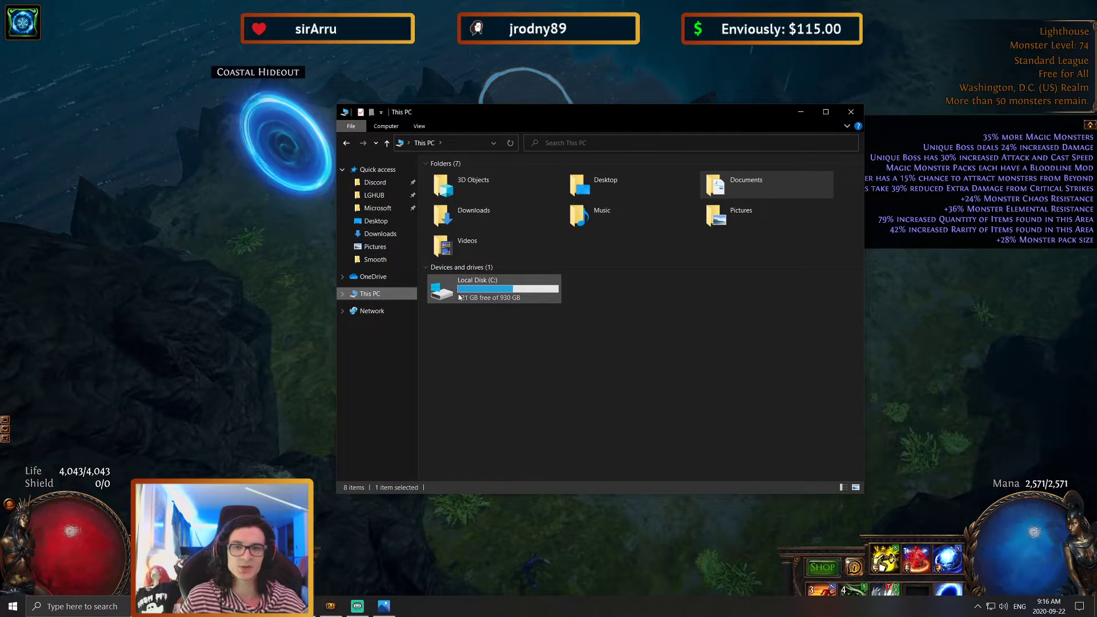
pyautogui.click(376, 221)
pyautogui.doubleClick(480, 178)
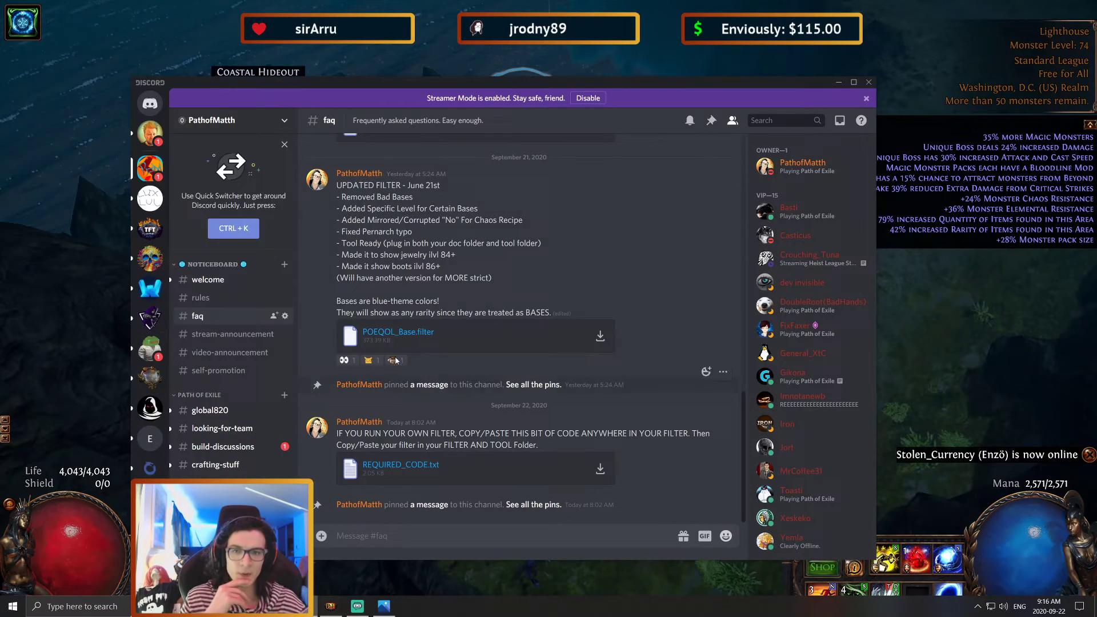
# Download the REQUIRED_CODE.txt attachment from Discord's #faq and open it from Chrome's download bar.
pyautogui.hotkey('alt', 'Tab')
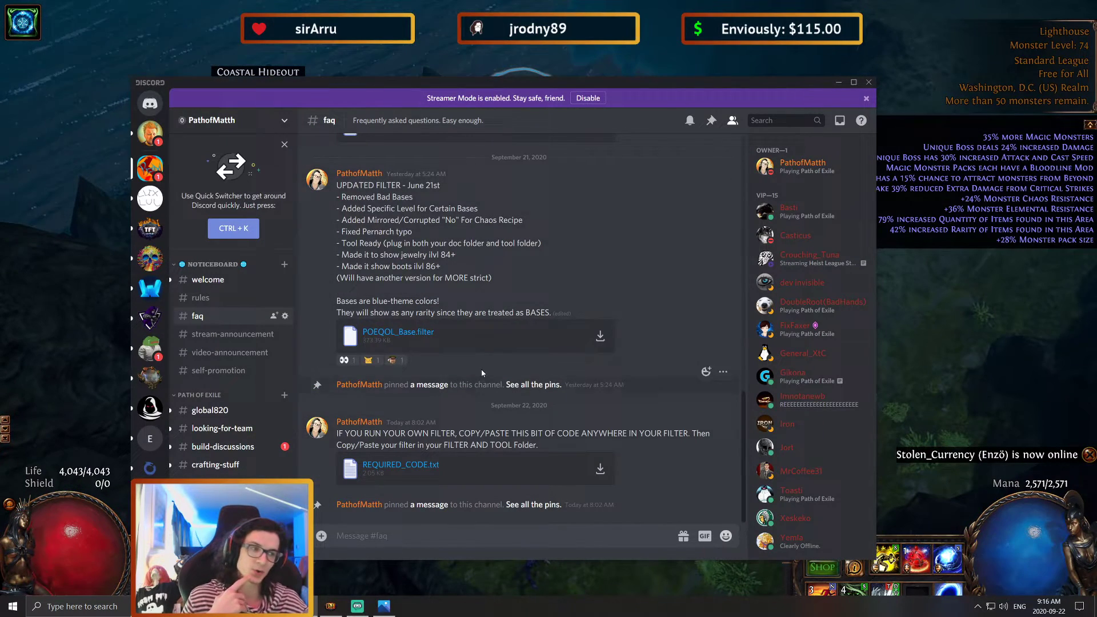
pyautogui.moveTo(514, 82); pyautogui.dragTo(545, 35)
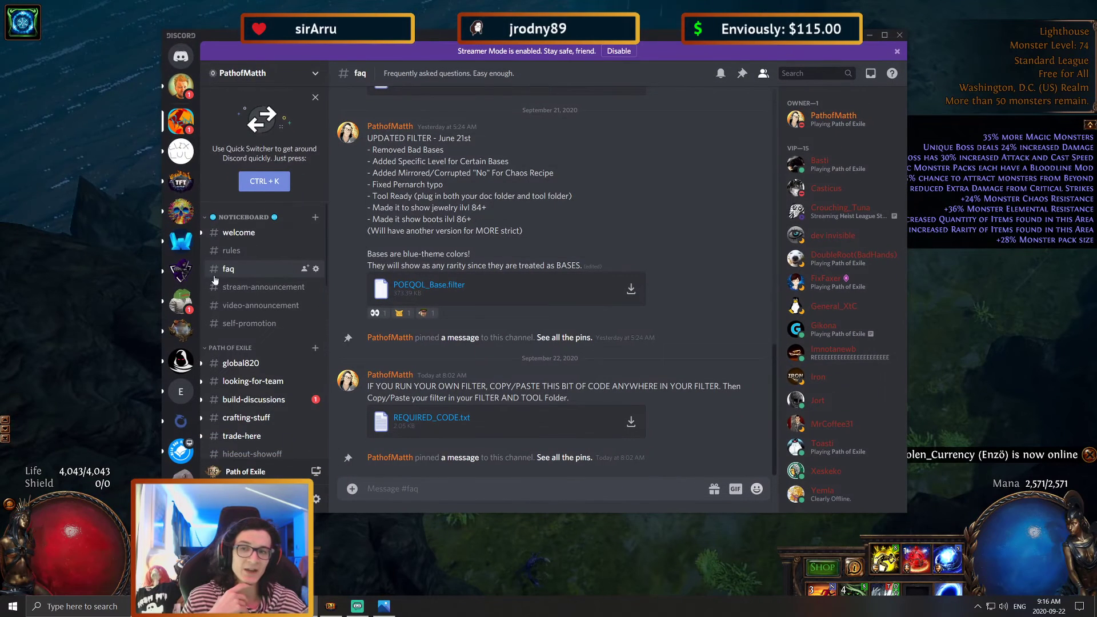
pyautogui.click(420, 425)
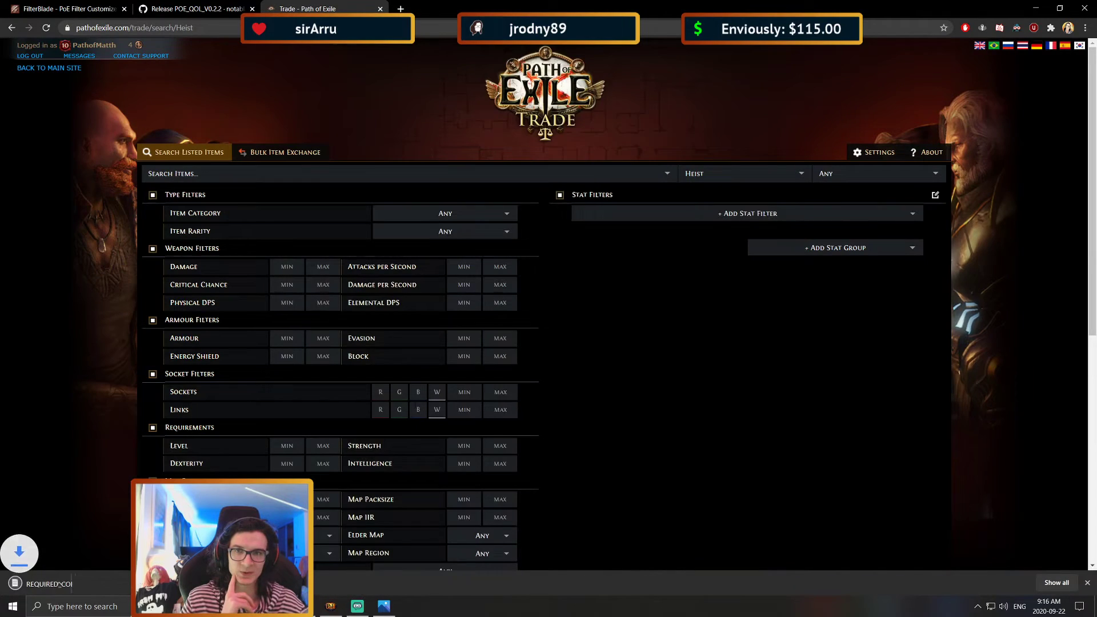
pyautogui.click(57, 584)
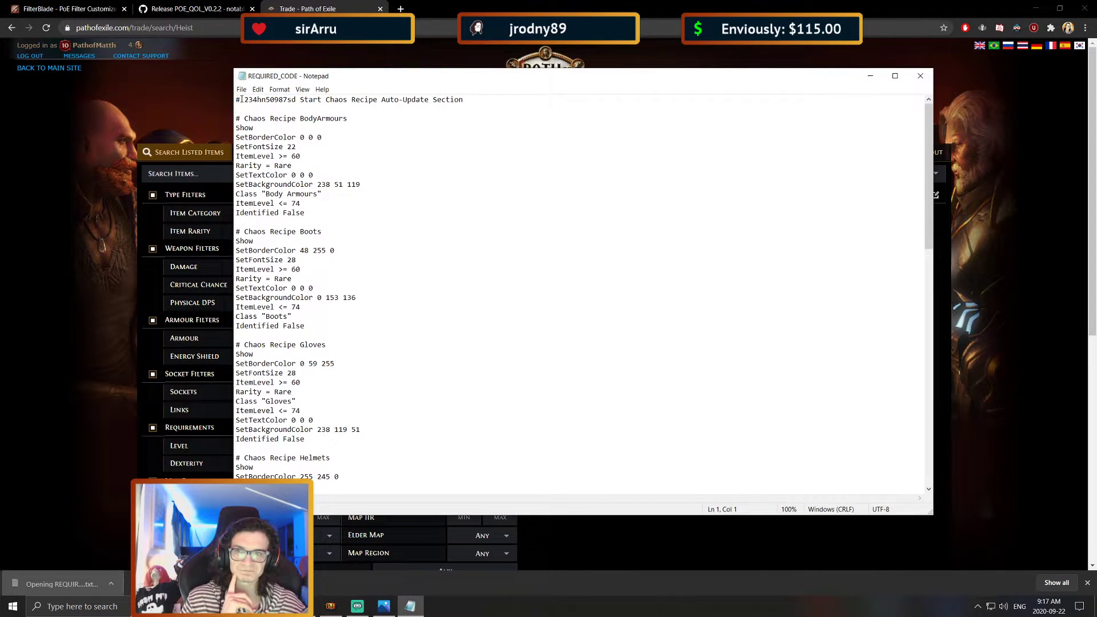
# Select and copy the whole Chaos Recipe auto-update code block, then close REQUIRED_CODE.
pyautogui.moveTo(242, 99); pyautogui.dragTo(664, 492)
pyautogui.scroll(20, 712, 461)
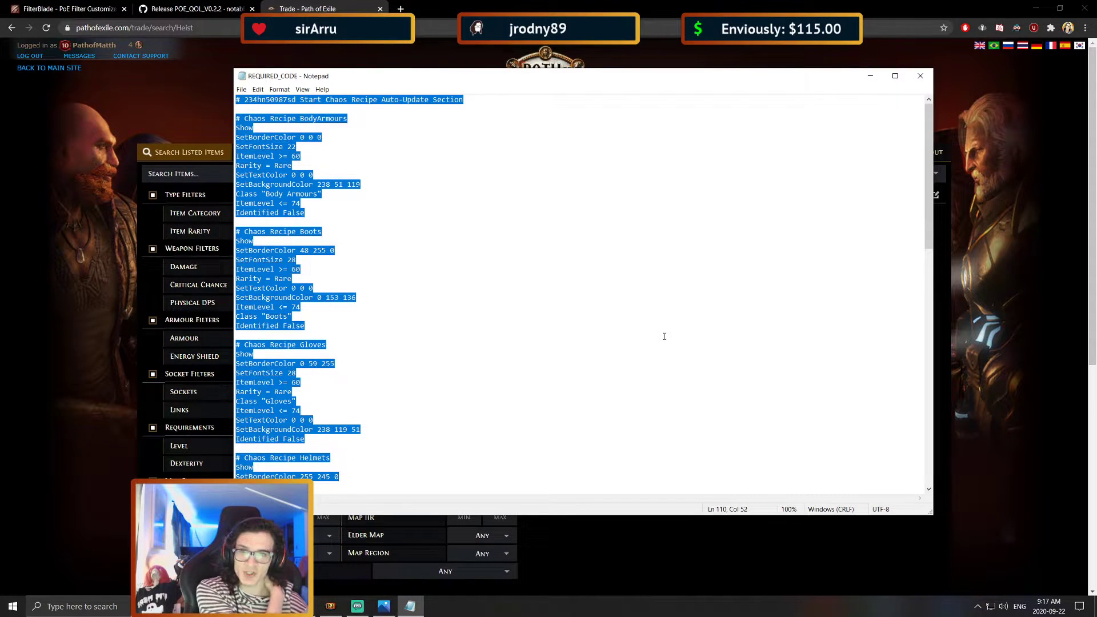
pyautogui.click(453, 150)
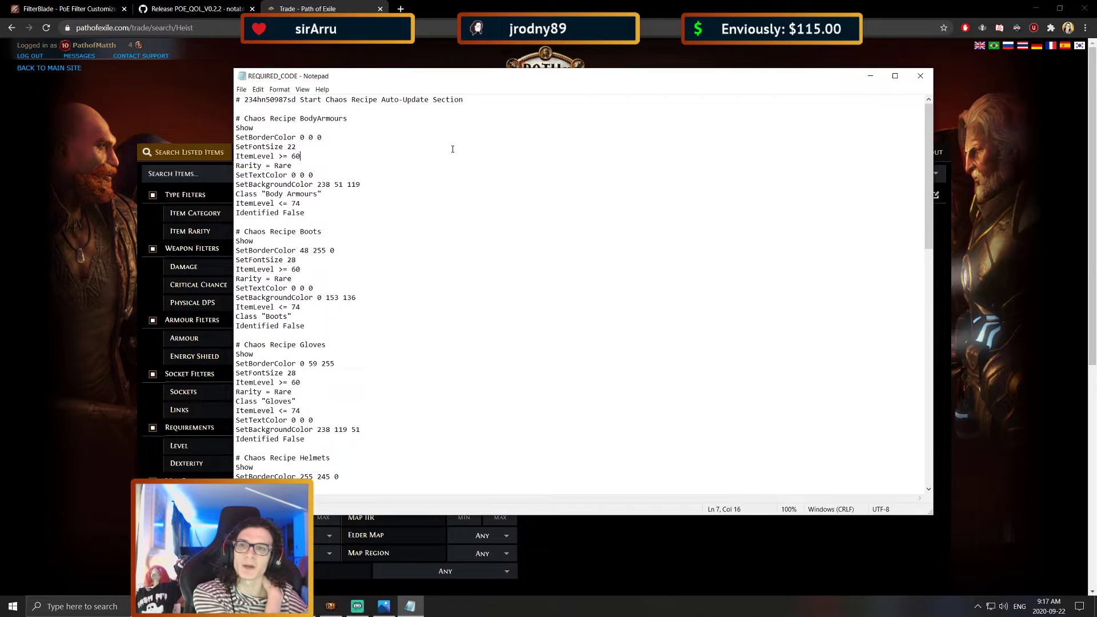
pyautogui.moveTo(236, 98); pyautogui.dragTo(706, 488)
pyautogui.hotkey('ctrl', 'c')
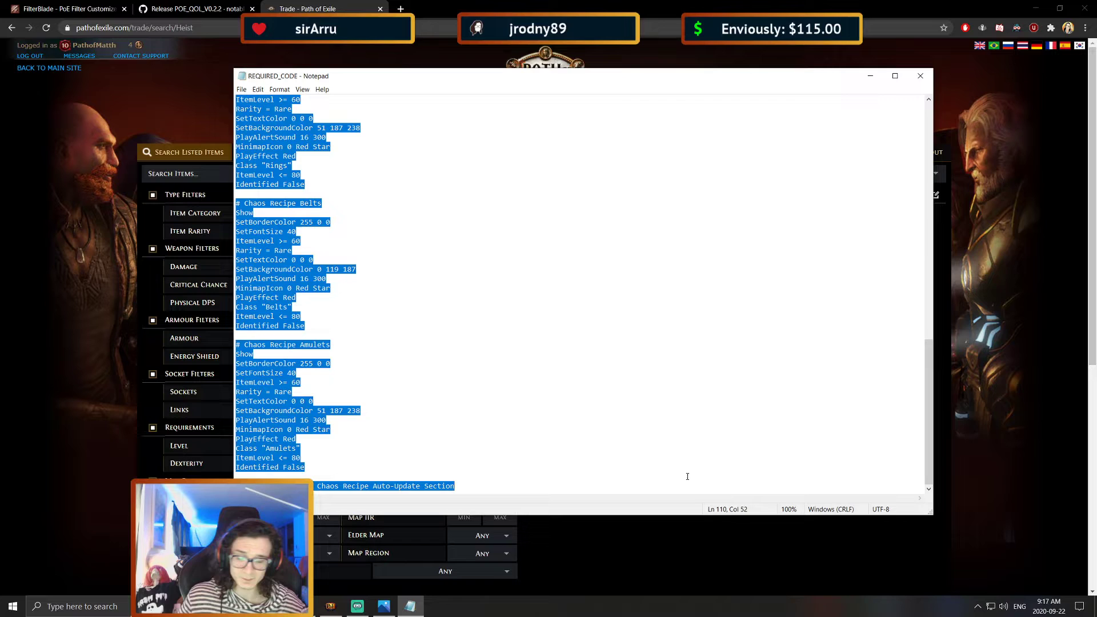
pyautogui.scroll(20, 634, 407)
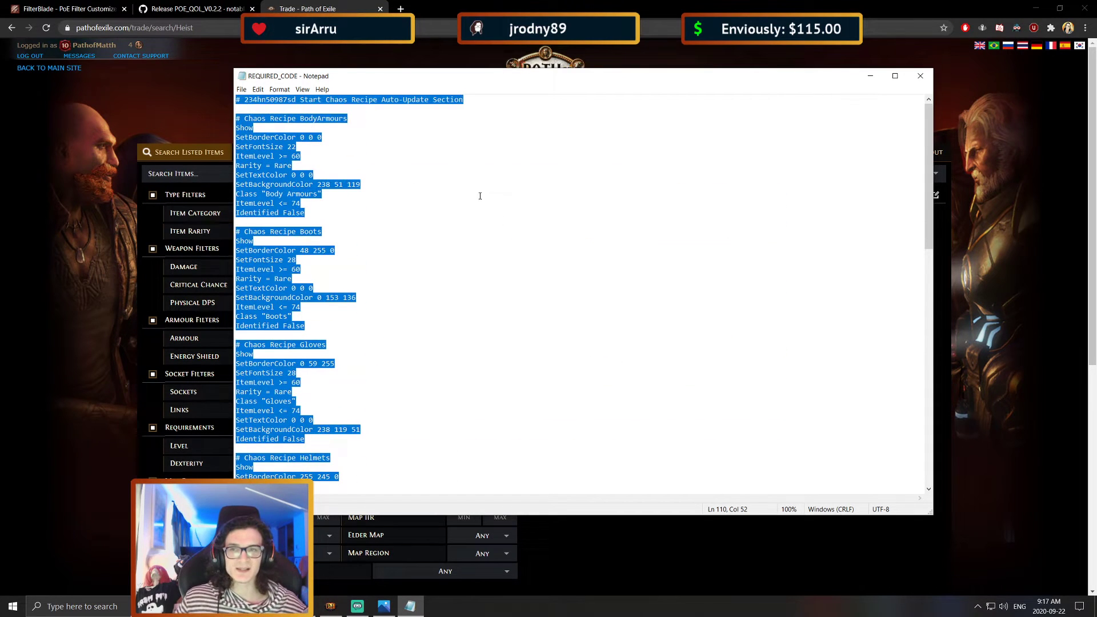
pyautogui.click(325, 128)
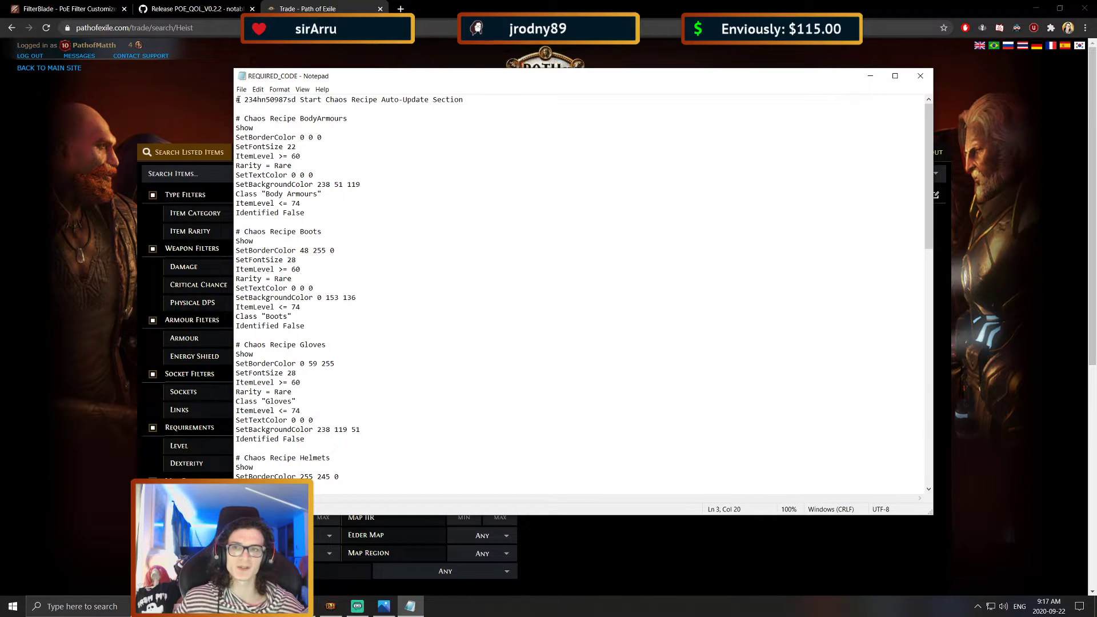
pyautogui.moveTo(237, 99); pyautogui.dragTo(675, 487)
pyautogui.scroll(-11, 520, 164)
pyautogui.scroll(-12, 686, 321)
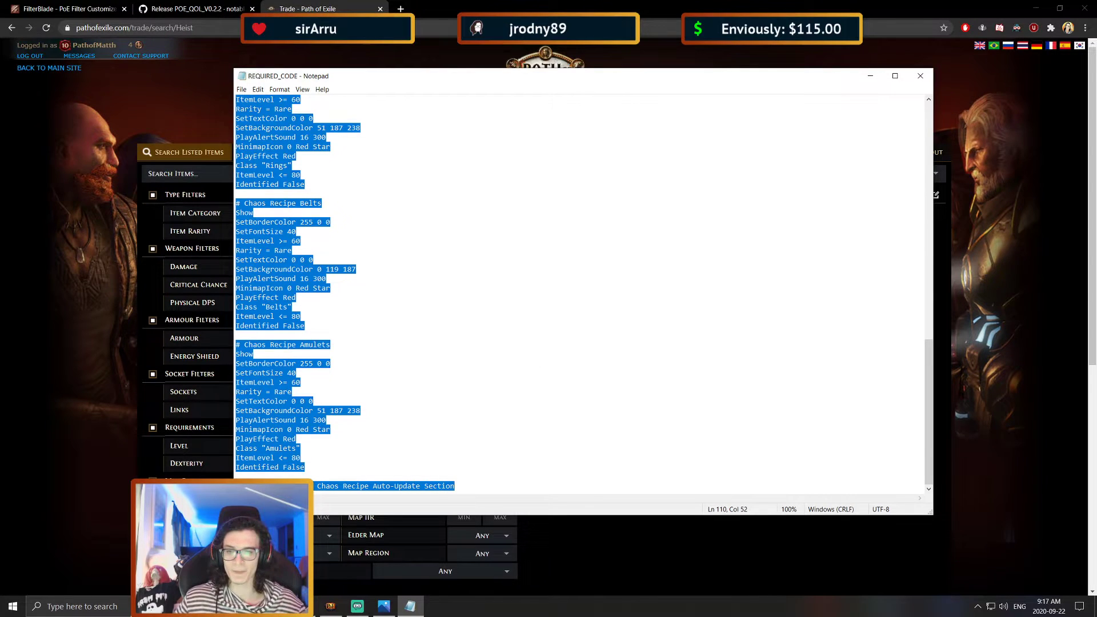
pyautogui.click(923, 81)
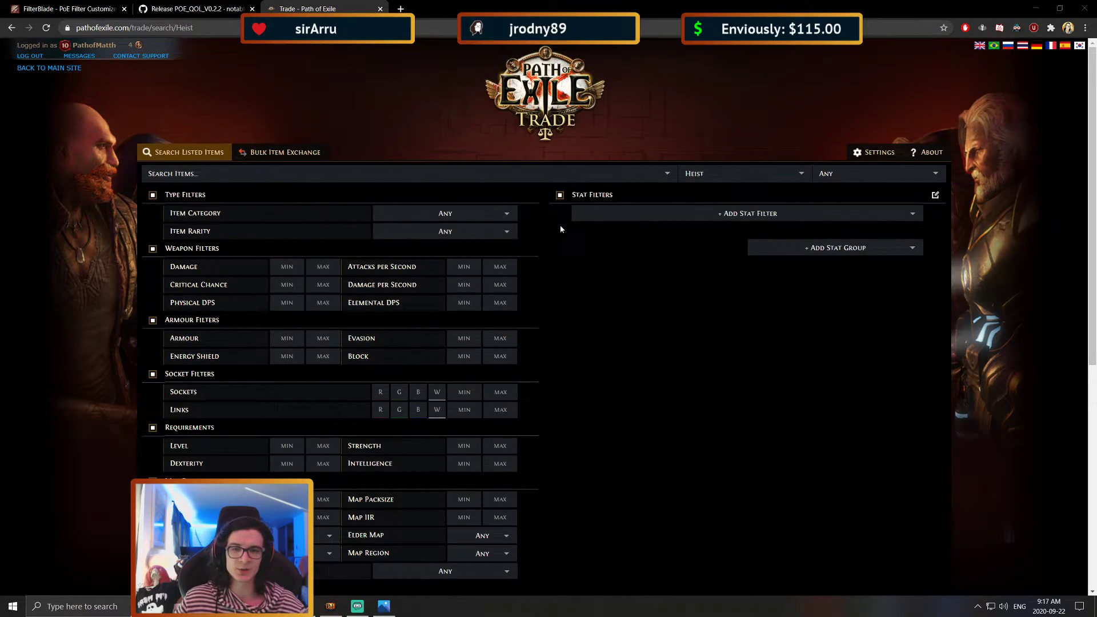
# Open POEQOL_Base from CHAOS TOOL in Notepad and scroll down to the Crusader section.
pyautogui.hotkey('alt', 'Tab')
pyautogui.rightClick(826, 258)
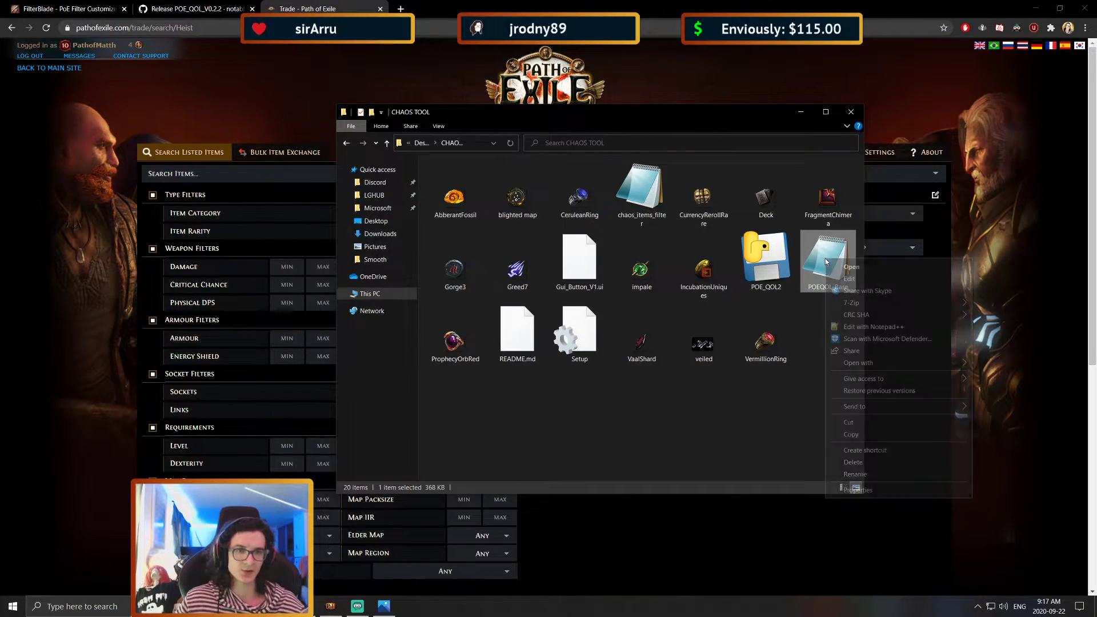
pyautogui.click(895, 274)
pyautogui.scroll(-20, 530, 354)
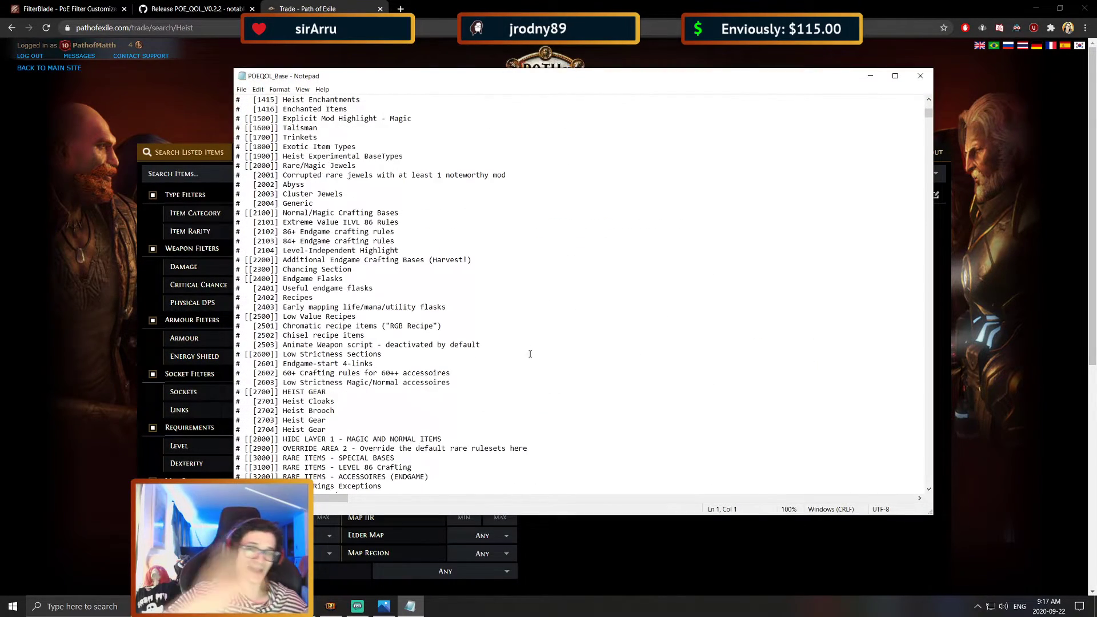
pyautogui.scroll(-20, 531, 354)
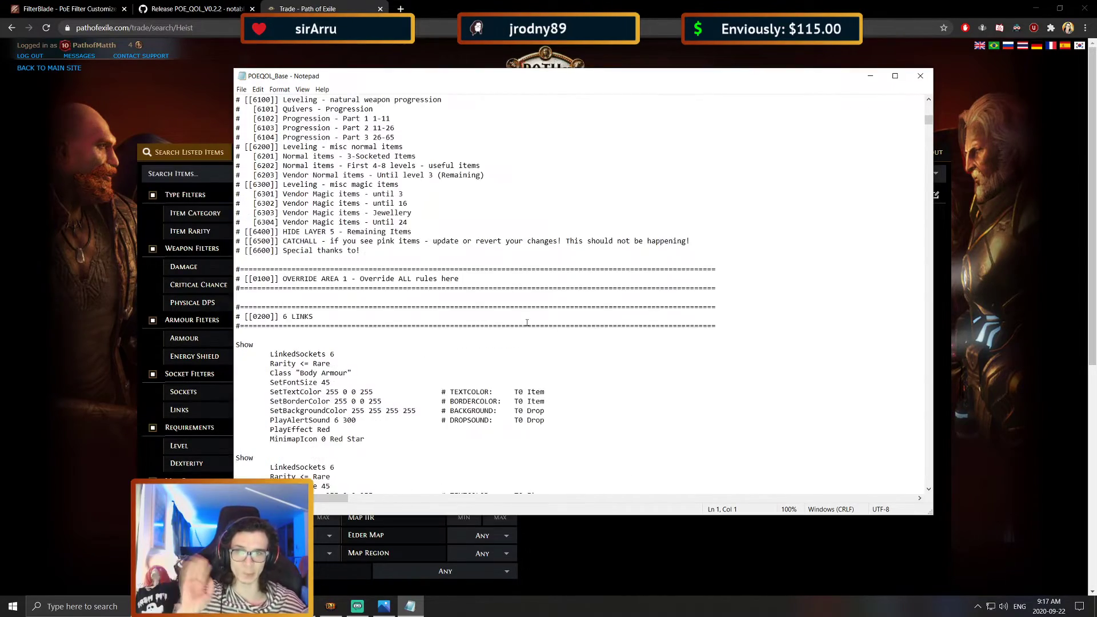
pyautogui.scroll(-5, 527, 323)
pyautogui.scroll(-20, 343, 240)
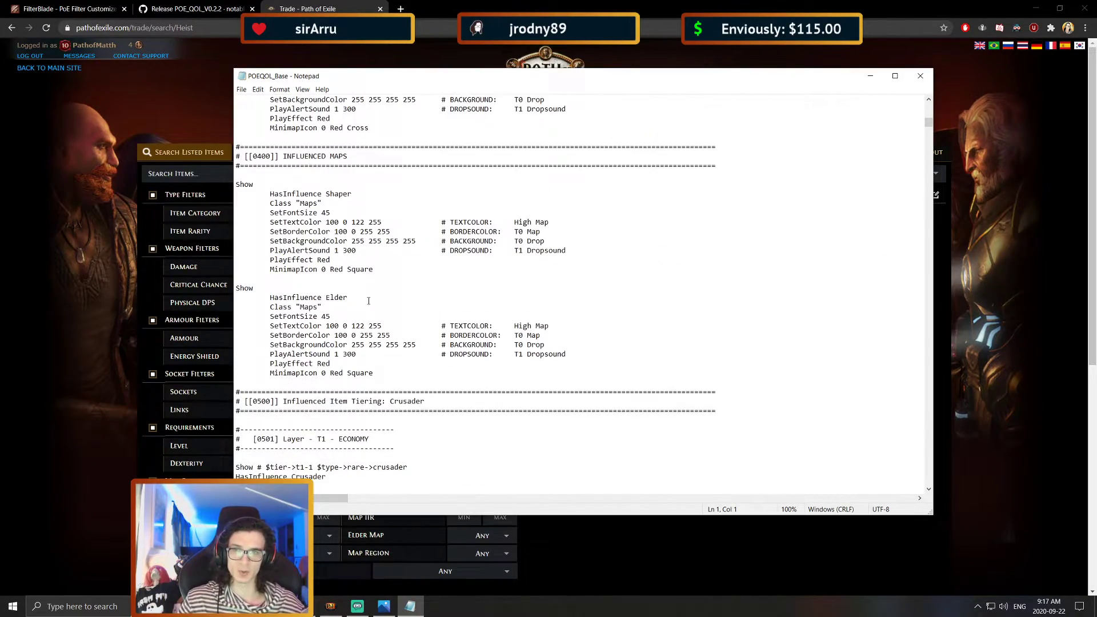
# Paste the chaos recipe code under the Crusader section header and save the filter.
pyautogui.click(263, 336)
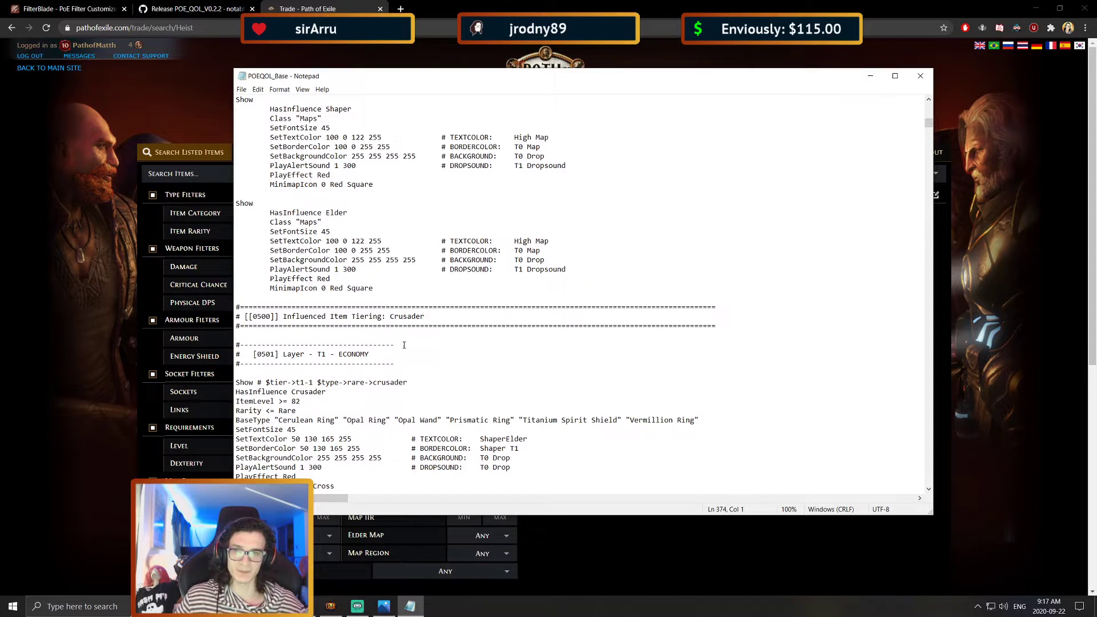
pyautogui.hotkey('ctrl', 'v')
pyautogui.scroll(-3, 377, 400)
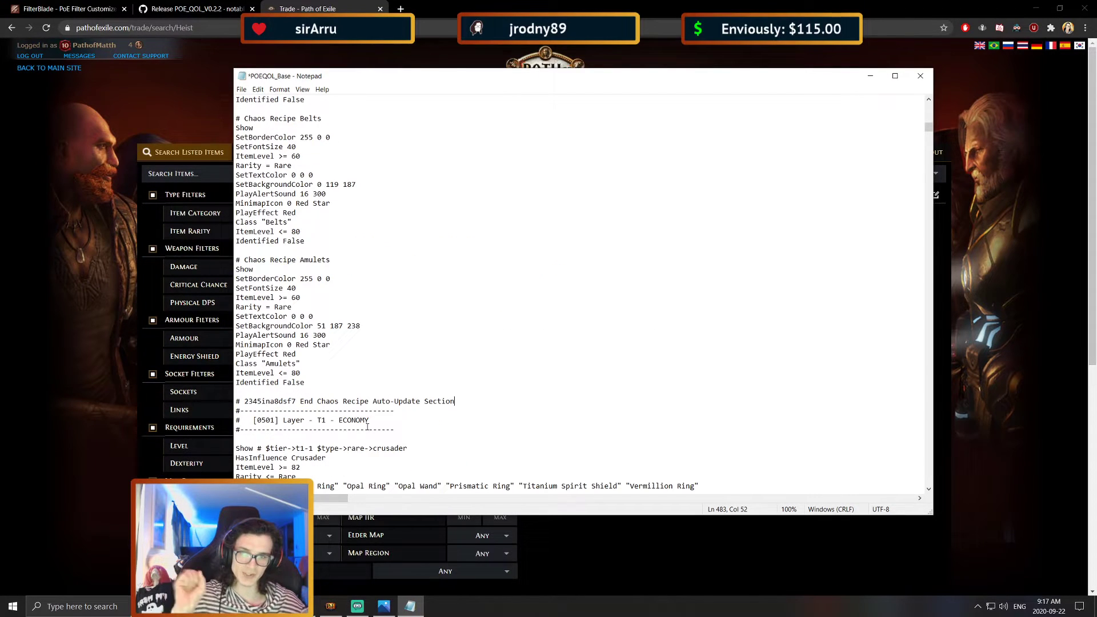
pyautogui.moveTo(240, 409); pyautogui.dragTo(236, 383)
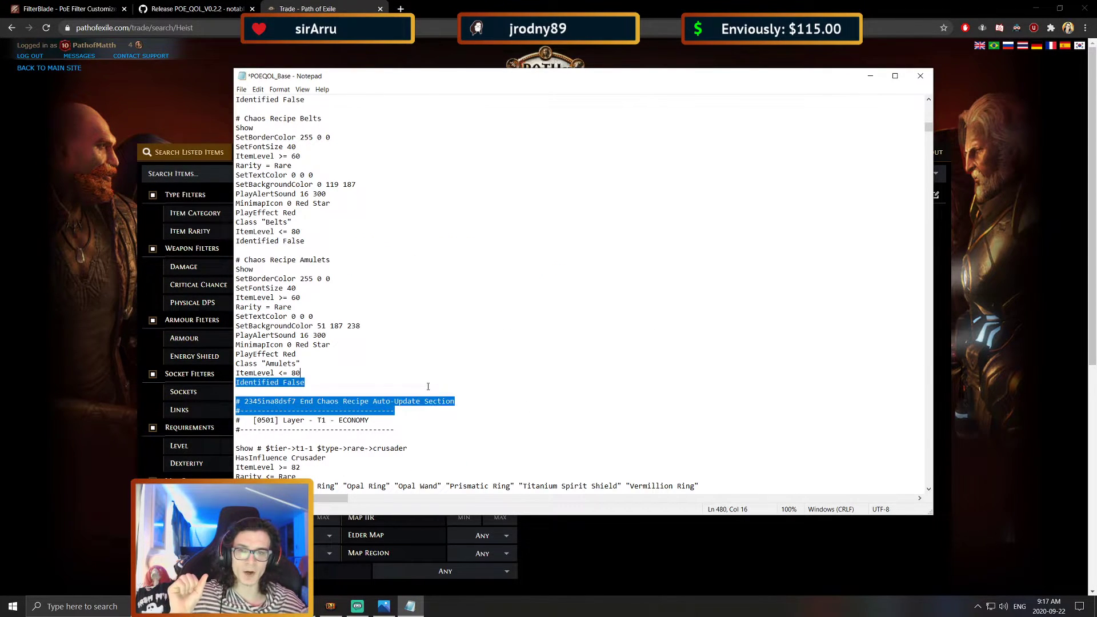
pyautogui.click(477, 383)
pyautogui.moveTo(403, 401); pyautogui.dragTo(237, 195)
pyautogui.doubleClick(443, 401)
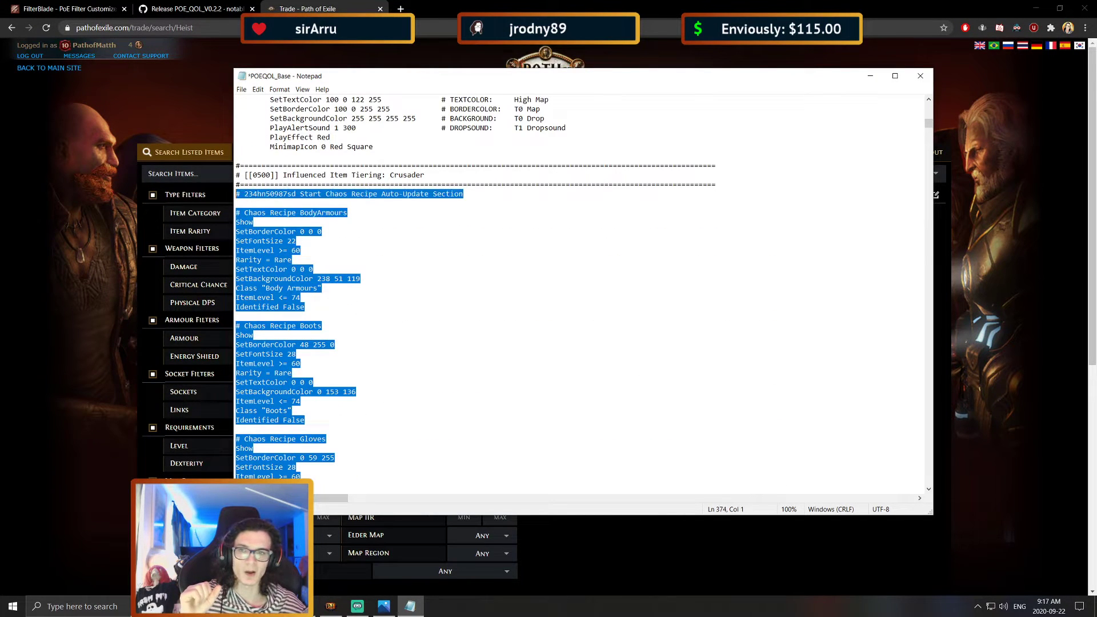
pyautogui.click(491, 279)
pyautogui.click(241, 89)
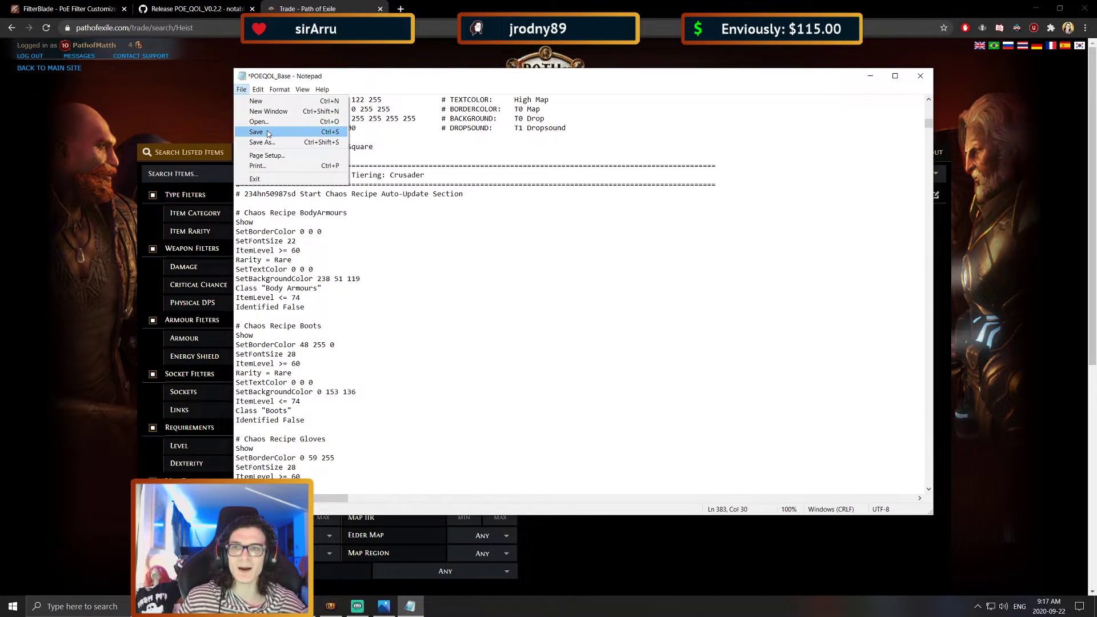
pyautogui.click(257, 132)
# Close the filter in Notepad and open the POEQOL_Base file's Properties.
pyautogui.click(920, 76)
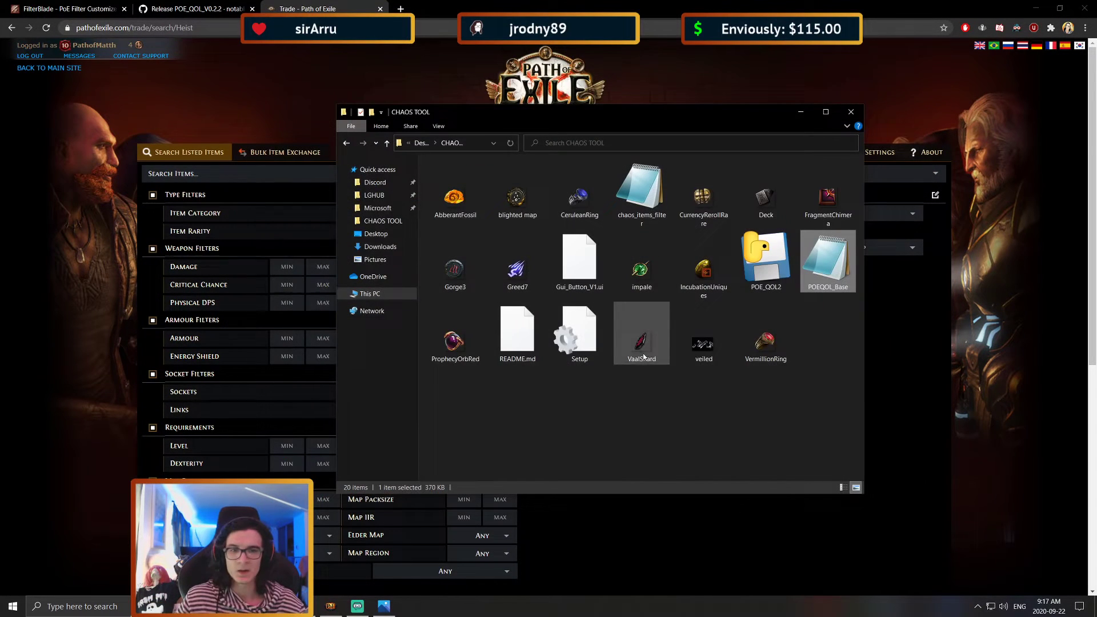
pyautogui.rightClick(822, 274)
pyautogui.click(827, 278)
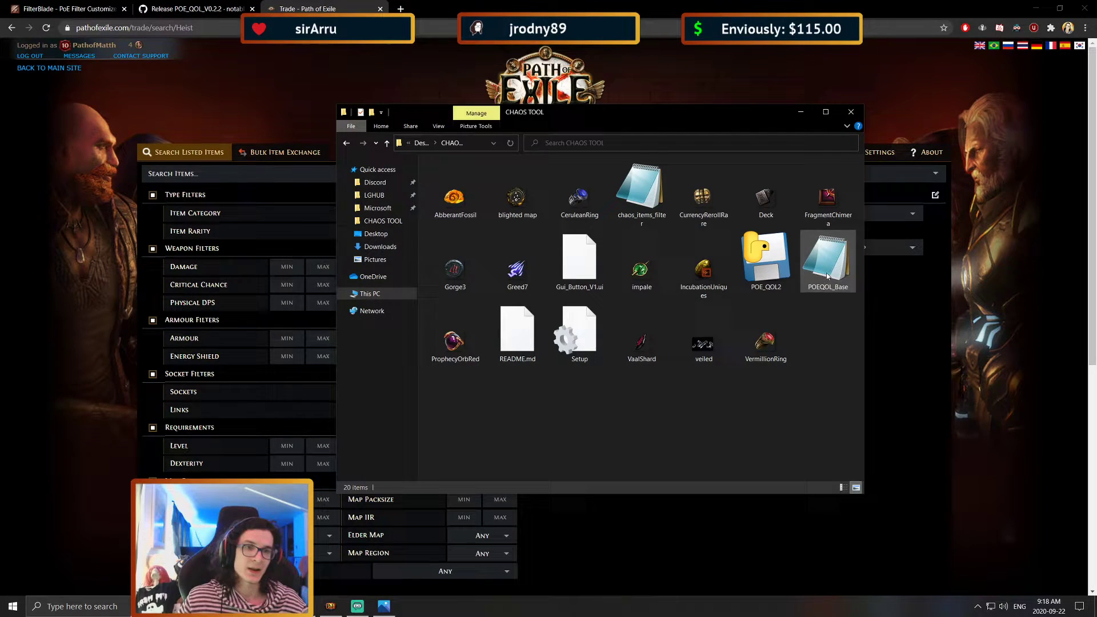
pyautogui.rightClick(827, 276)
pyautogui.click(700, 432)
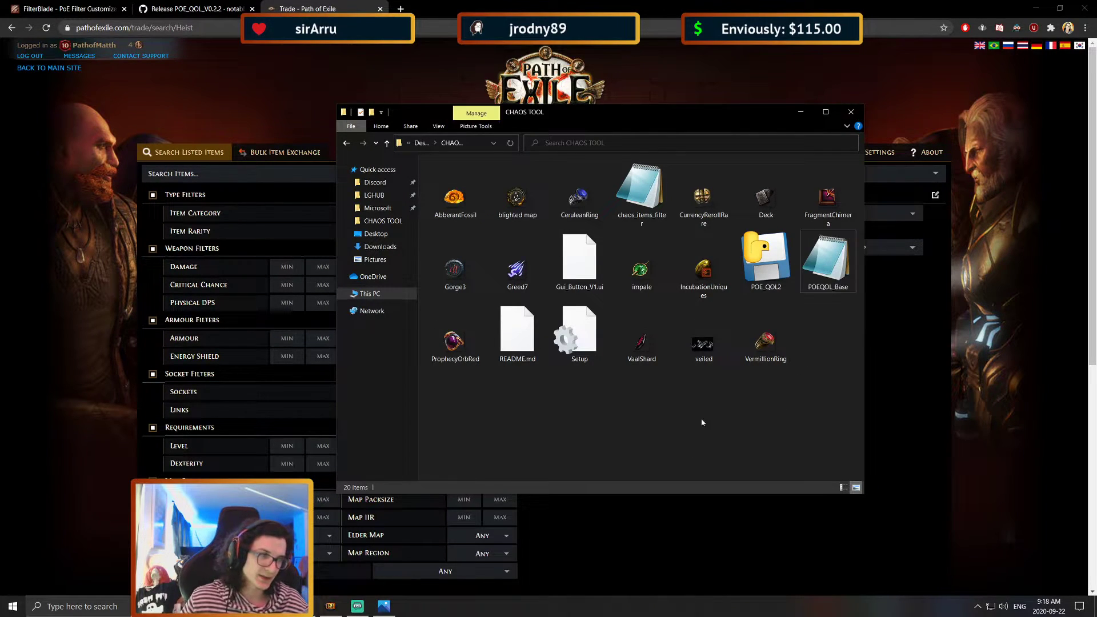
pyautogui.rightClick(818, 244)
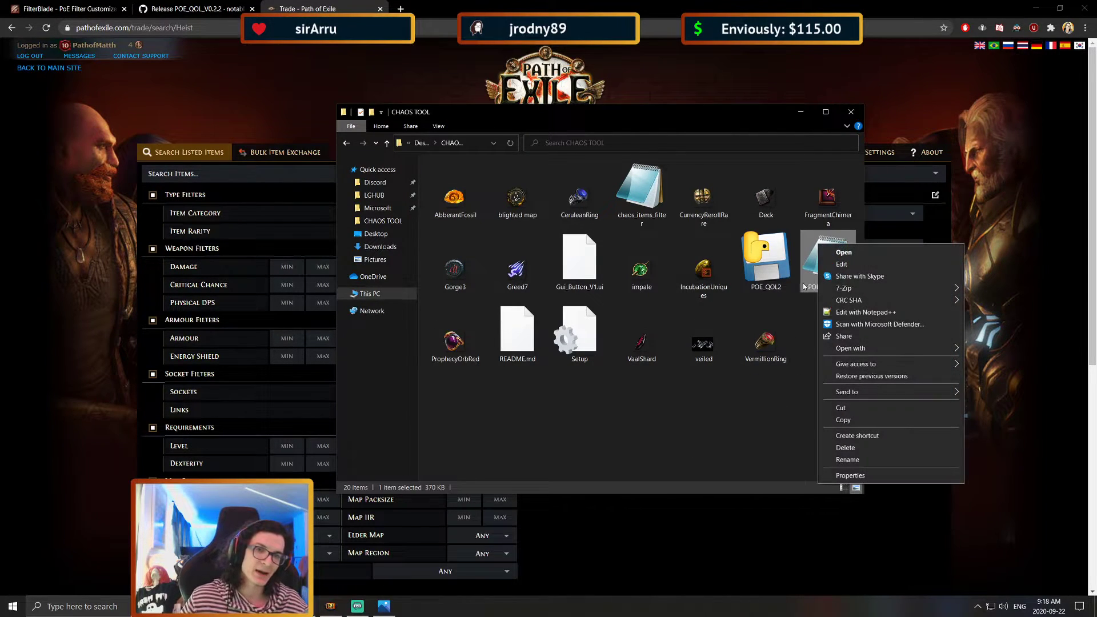
pyautogui.click(758, 369)
pyautogui.rightClick(838, 269)
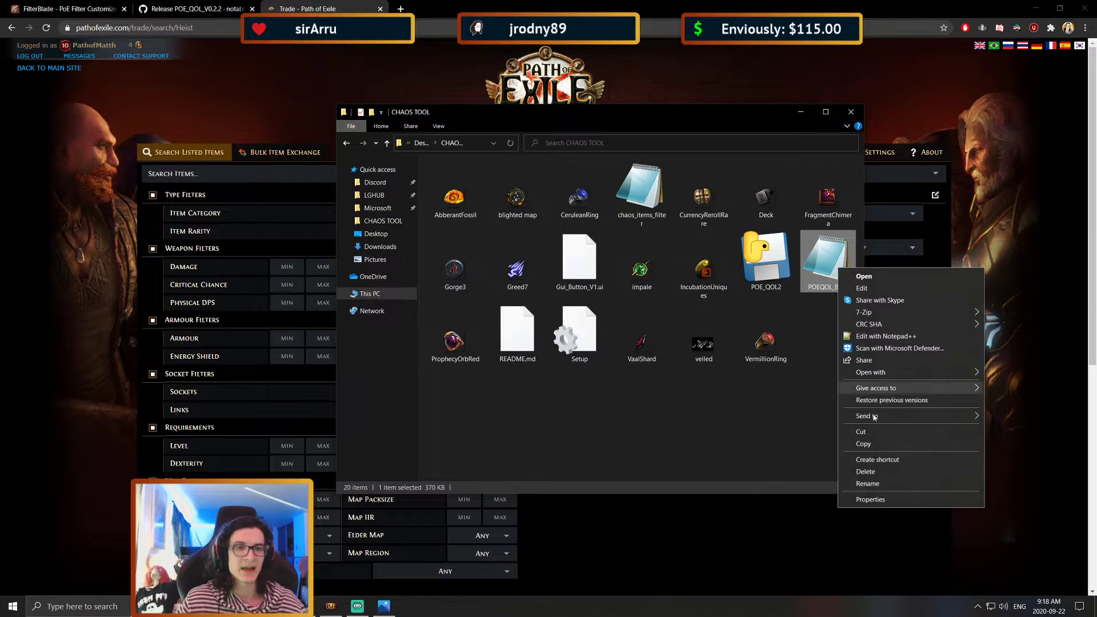
pyautogui.click(870, 500)
# Tick Unblock under Security, apply, and confirm with OK.
pyautogui.moveTo(955, 274); pyautogui.dragTo(830, 129)
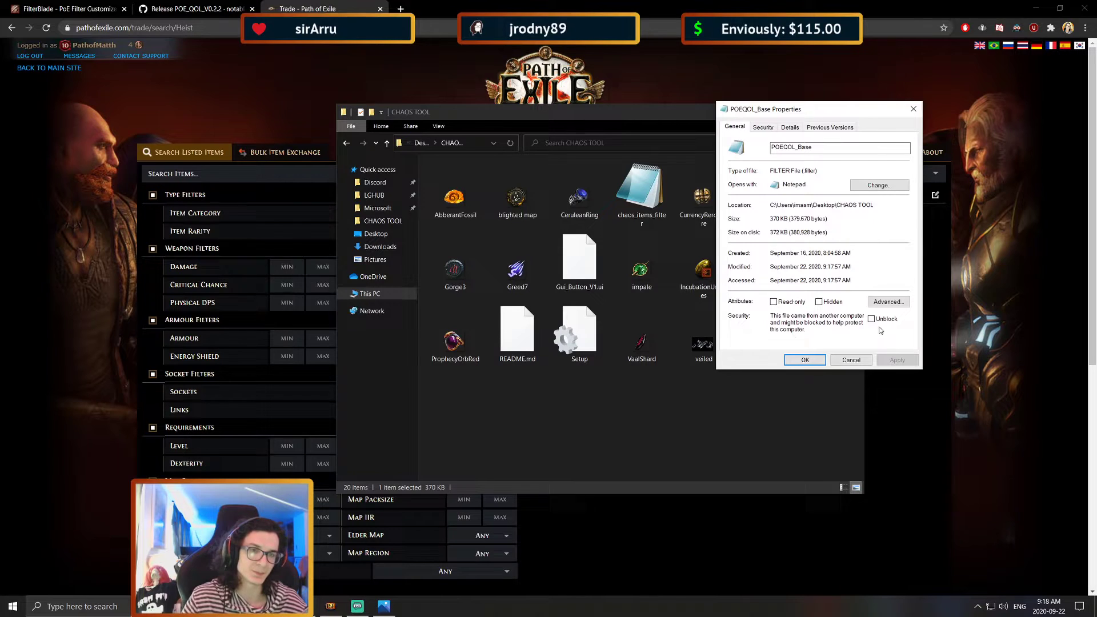
pyautogui.click(891, 359)
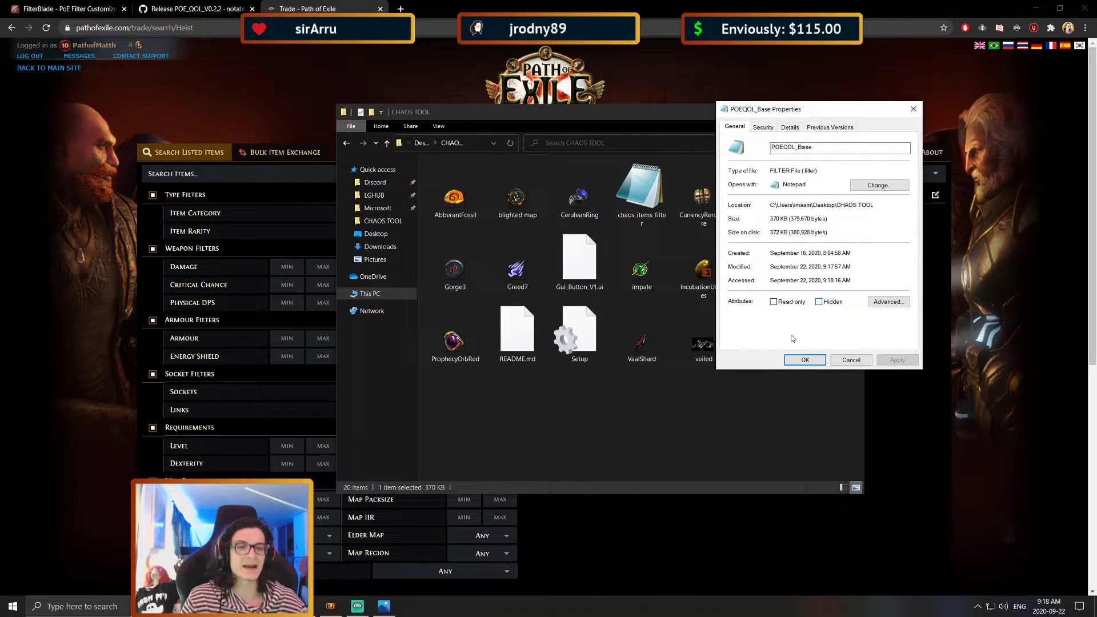
pyautogui.click(805, 359)
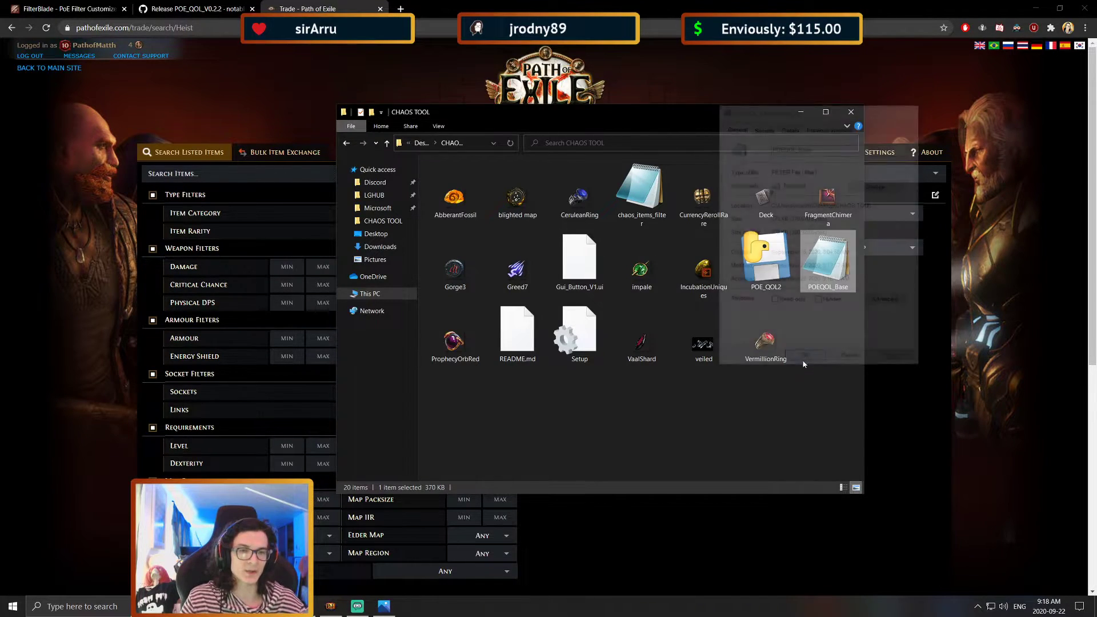
# Run POE_QOL2 as administrator via More info > Run anyway, then minimize CHAOS TOOL.
pyautogui.rightClick(775, 265)
pyautogui.click(790, 281)
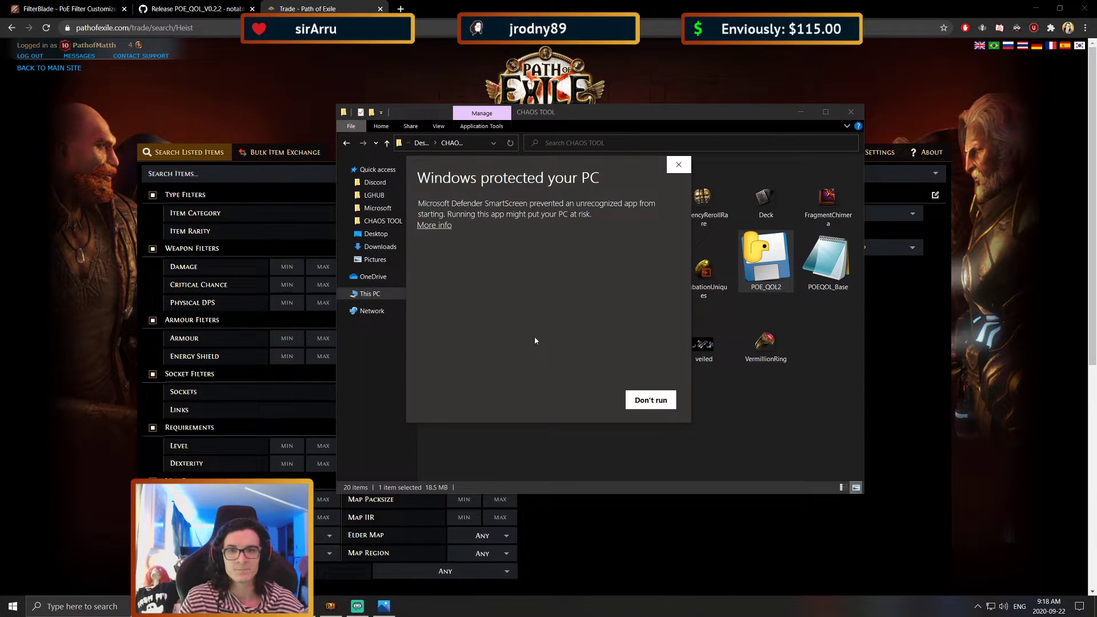
pyautogui.click(435, 225)
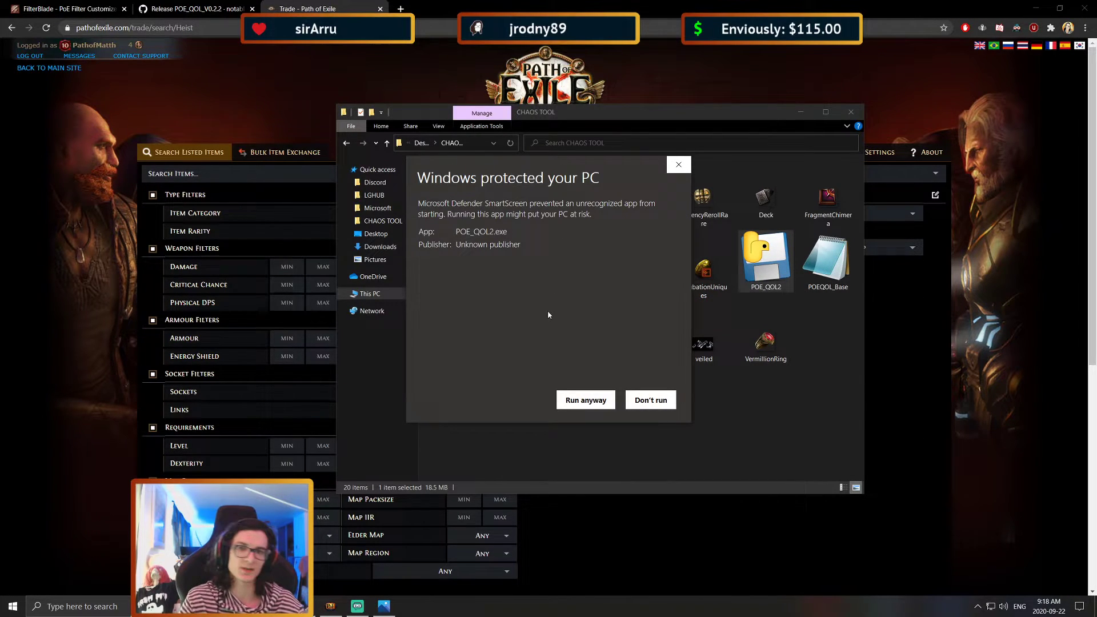
pyautogui.moveTo(451, 179); pyautogui.dragTo(570, 179)
pyautogui.click(544, 383)
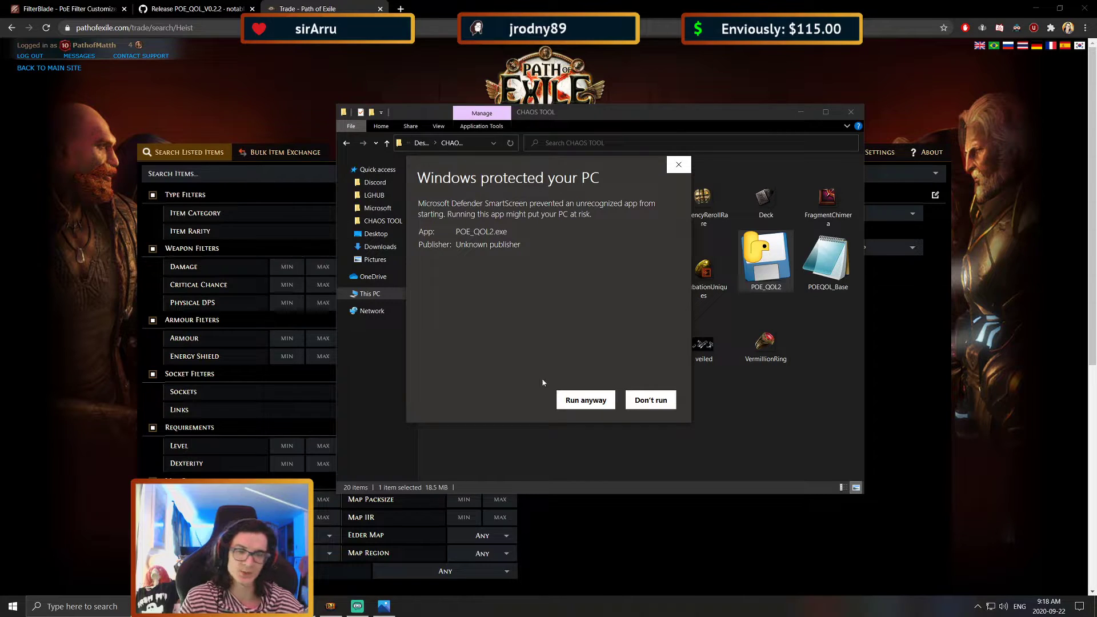
pyautogui.click(586, 400)
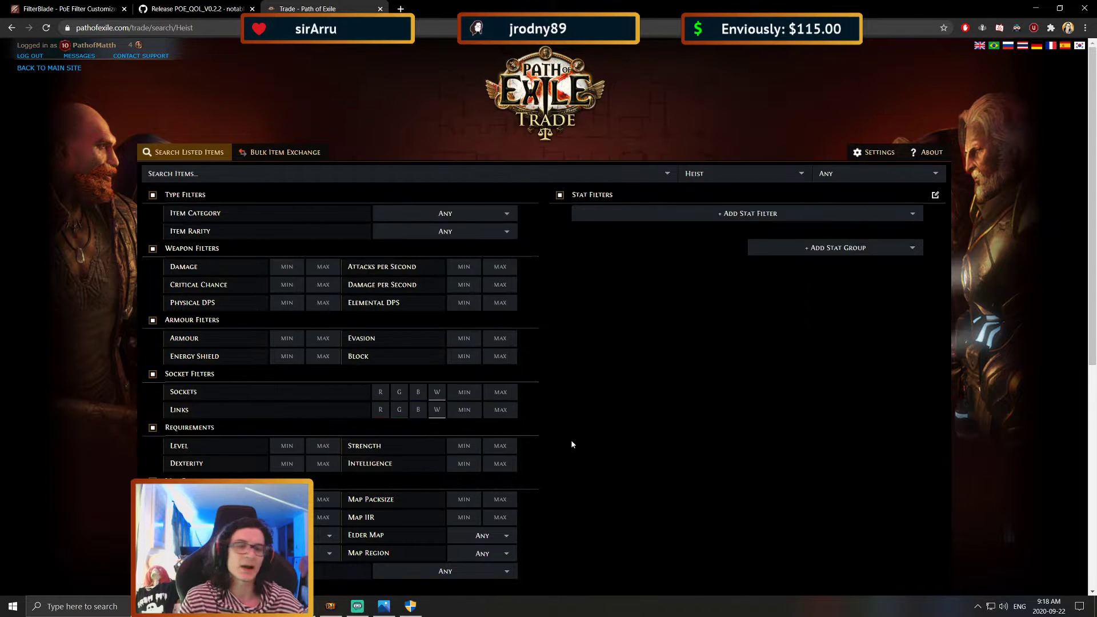
pyautogui.click(421, 603)
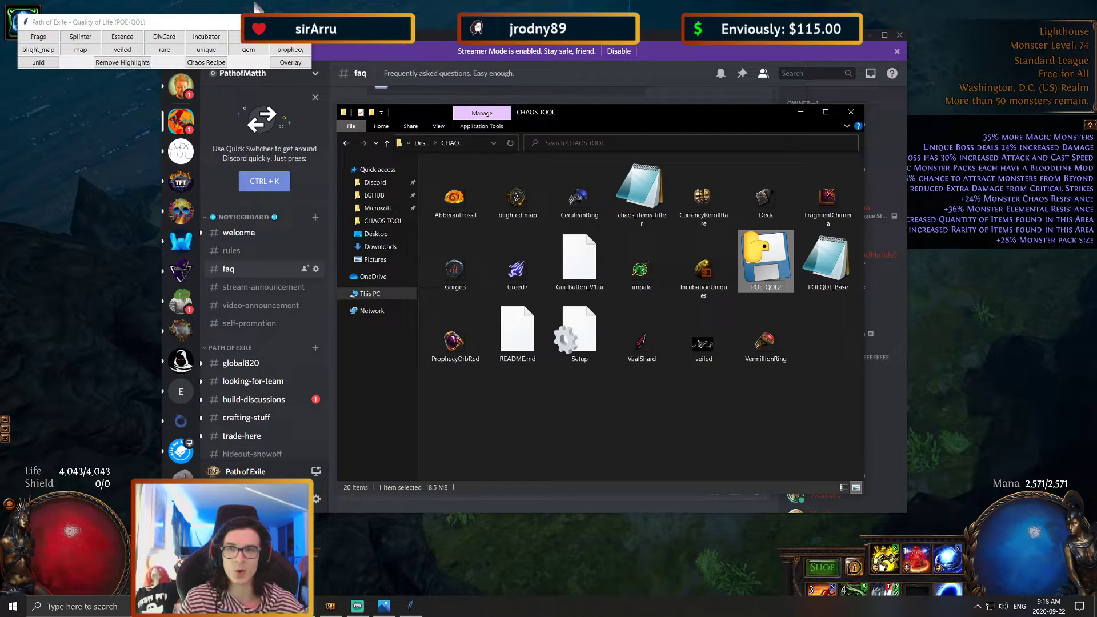
pyautogui.click(800, 112)
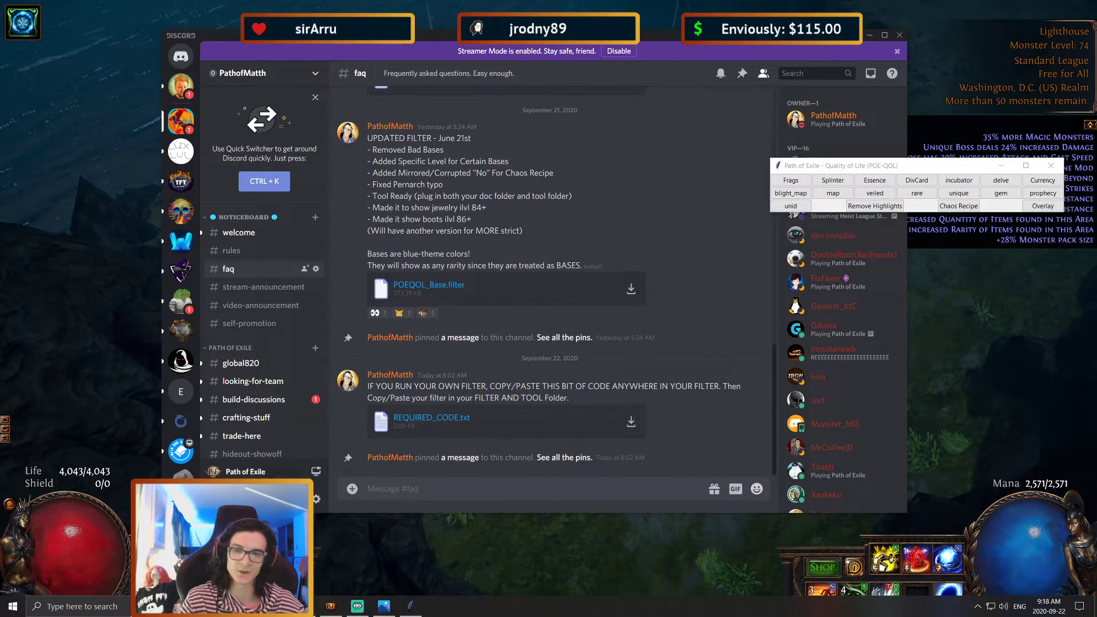
pyautogui.hotkey('alt', 'Tab')
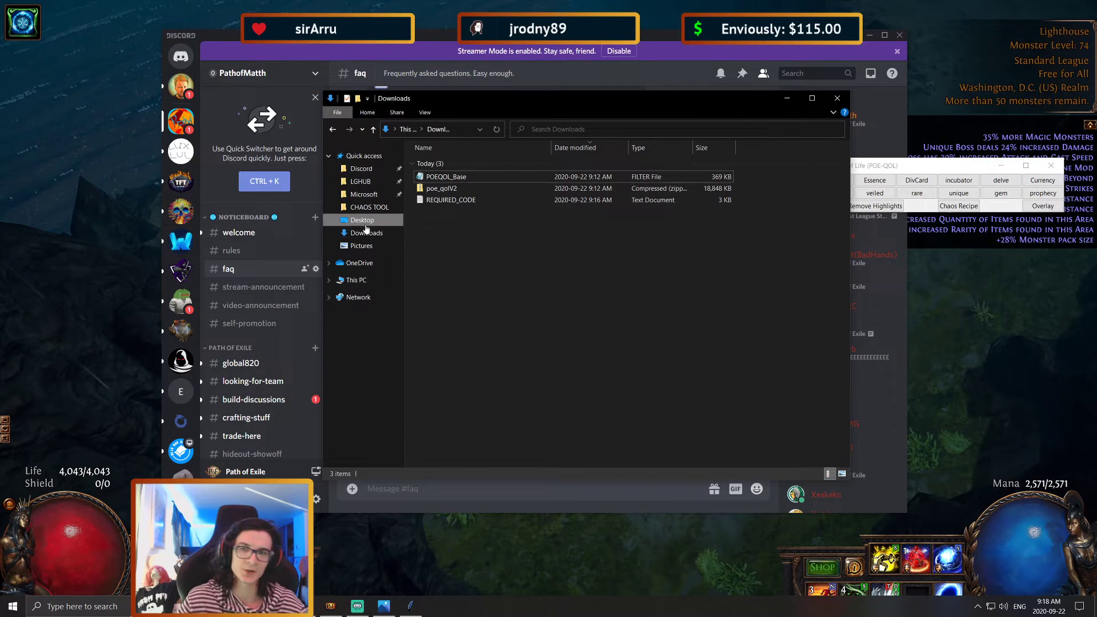
# Browse Documents > My Games > Path of Exile, confirm POEQOL_Base is there, and close Explorer.
pyautogui.click(357, 280)
pyautogui.doubleClick(712, 165)
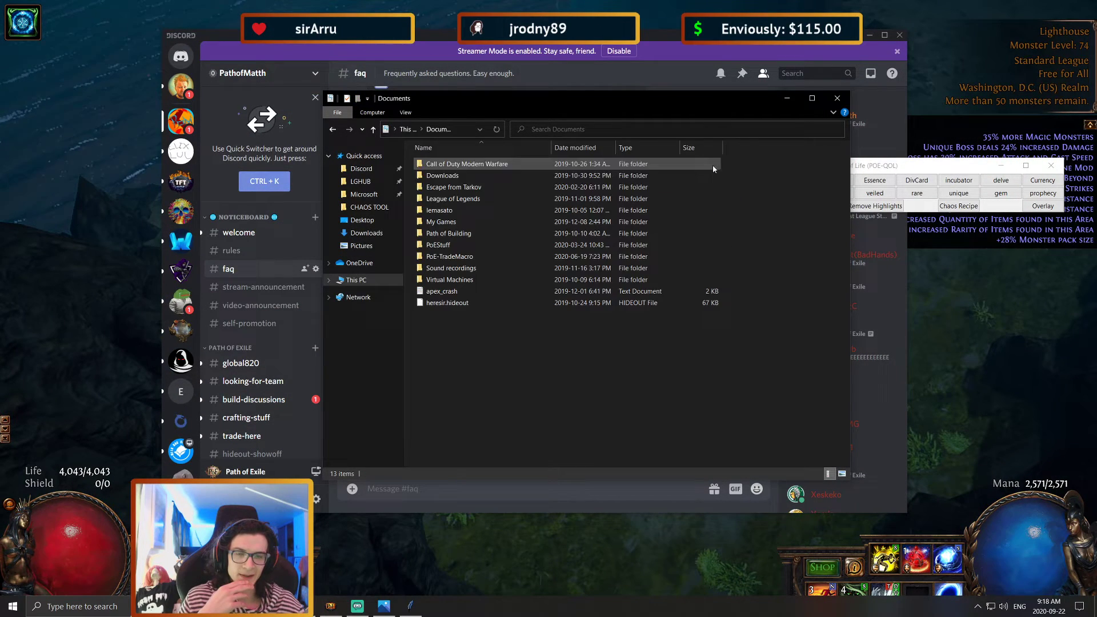
pyautogui.doubleClick(441, 226)
pyautogui.doubleClick(454, 167)
pyautogui.scroll(-15, 523, 288)
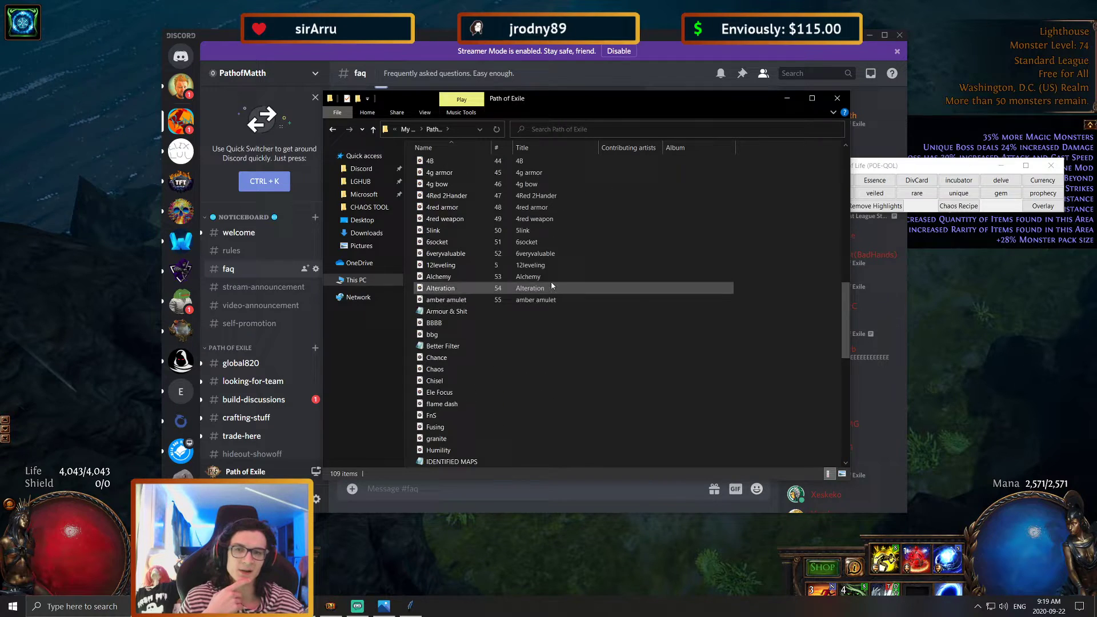
pyautogui.scroll(1, 499, 260)
pyautogui.click(438, 279)
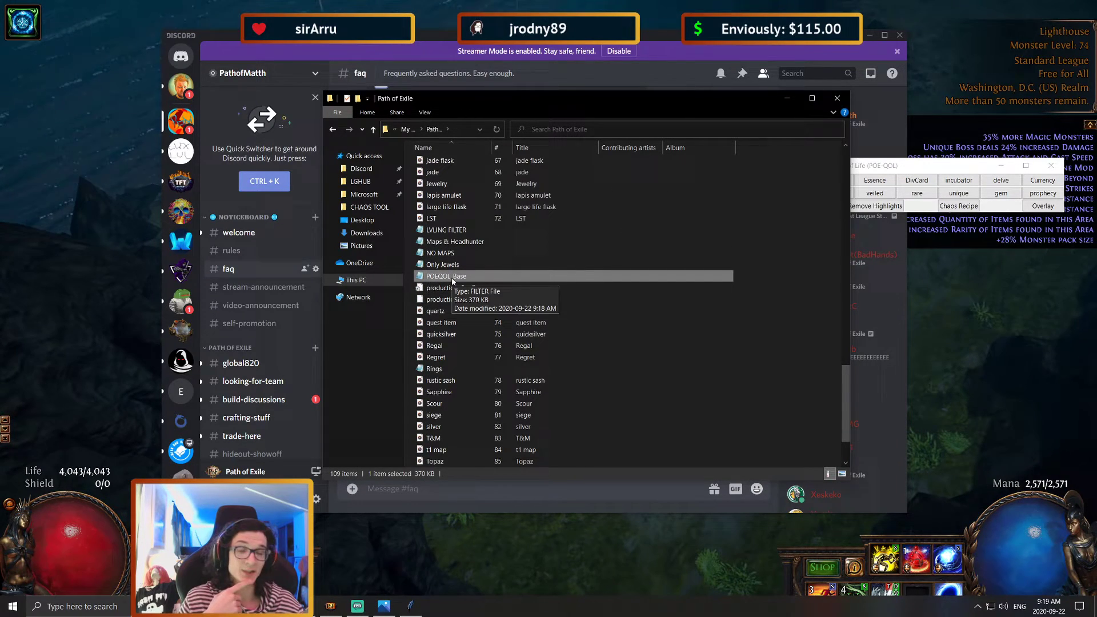
pyautogui.click(838, 100)
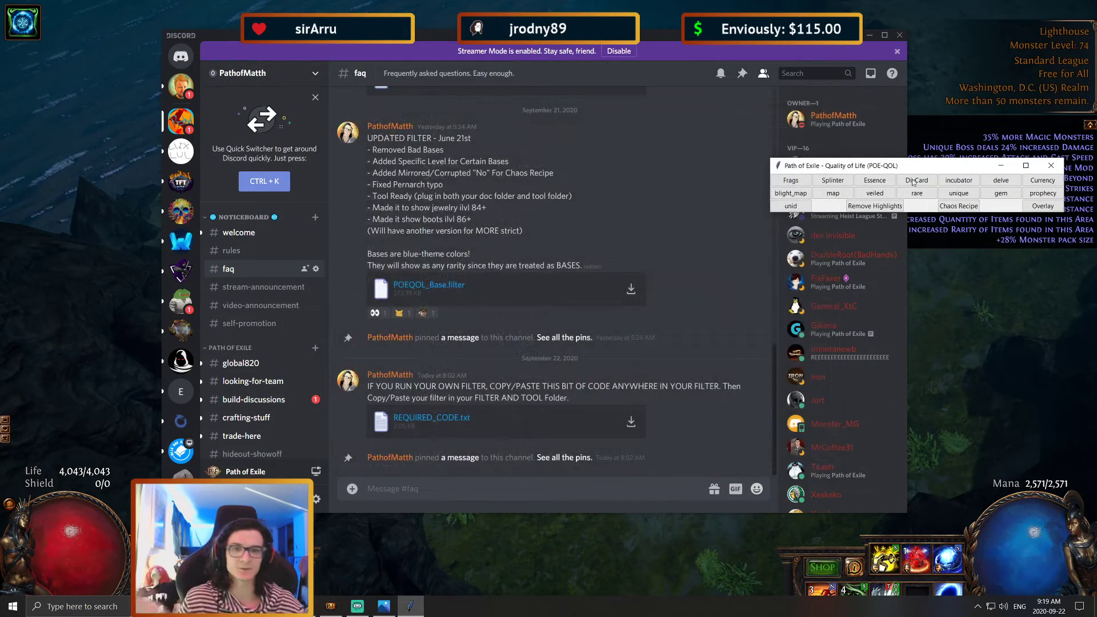
# Bring Path of Exile to the front and display the chaos recipe item-count overlay.
pyautogui.click(942, 303)
pyautogui.hotkey('alt', 'Tab')
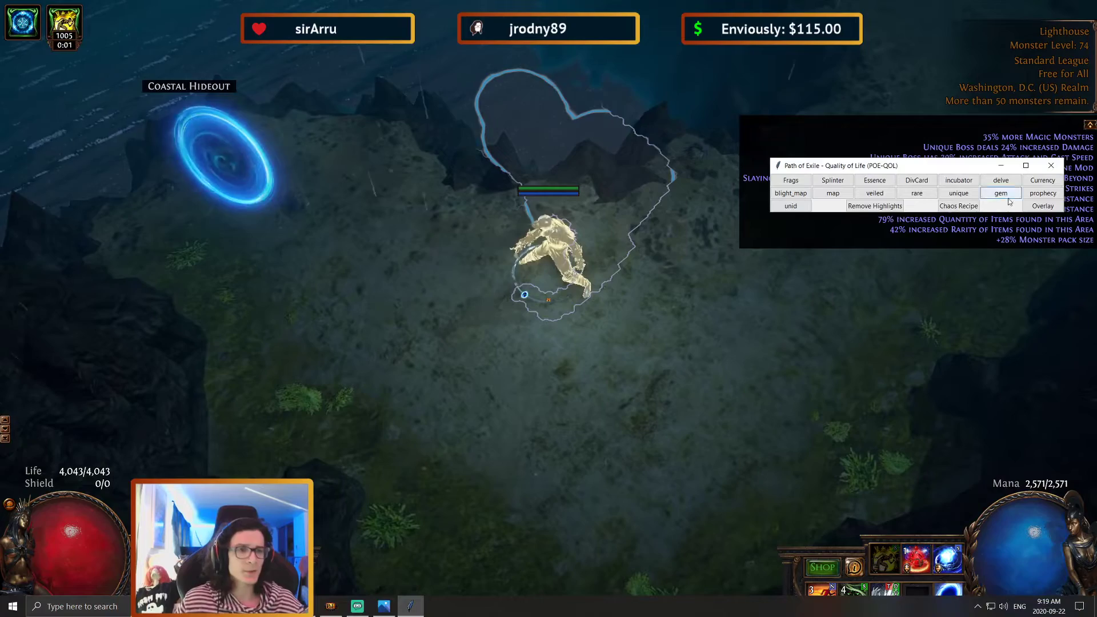
pyautogui.click(1043, 206)
pyautogui.click(563, 343)
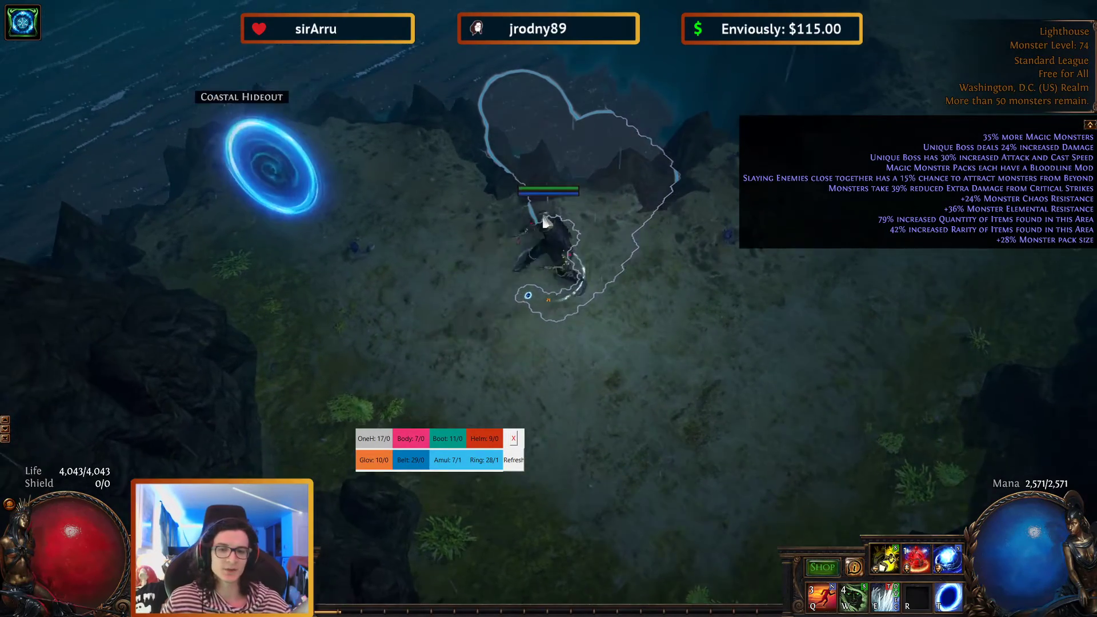
# Activate a buff skill and check the inventory items with advanced details.
pyautogui.click(590, 355)
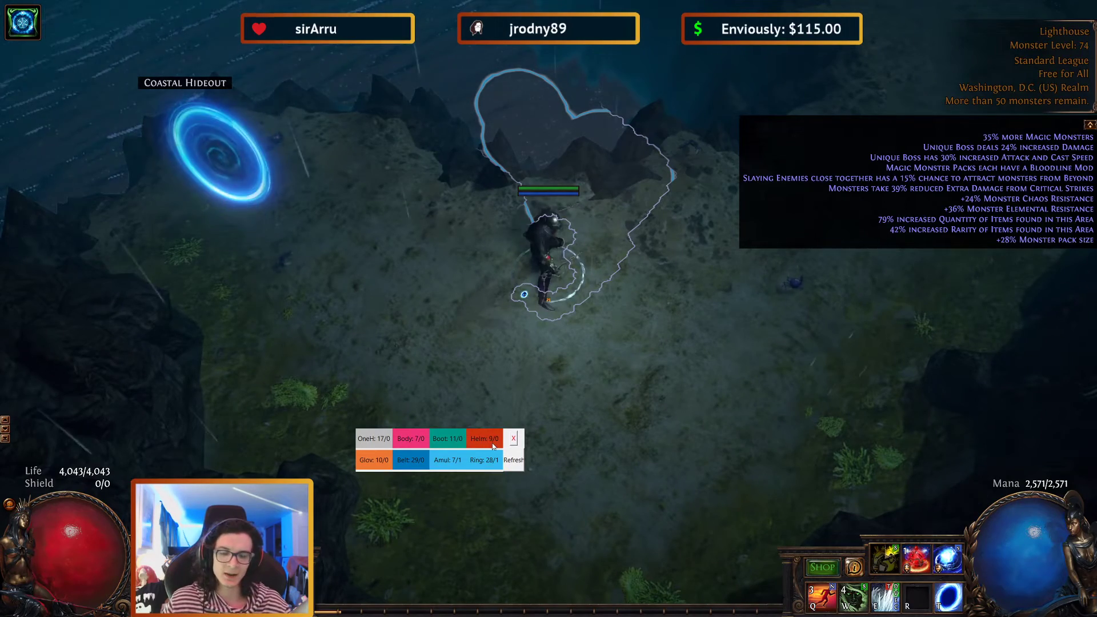
pyautogui.press('i')
pyautogui.press('alt')
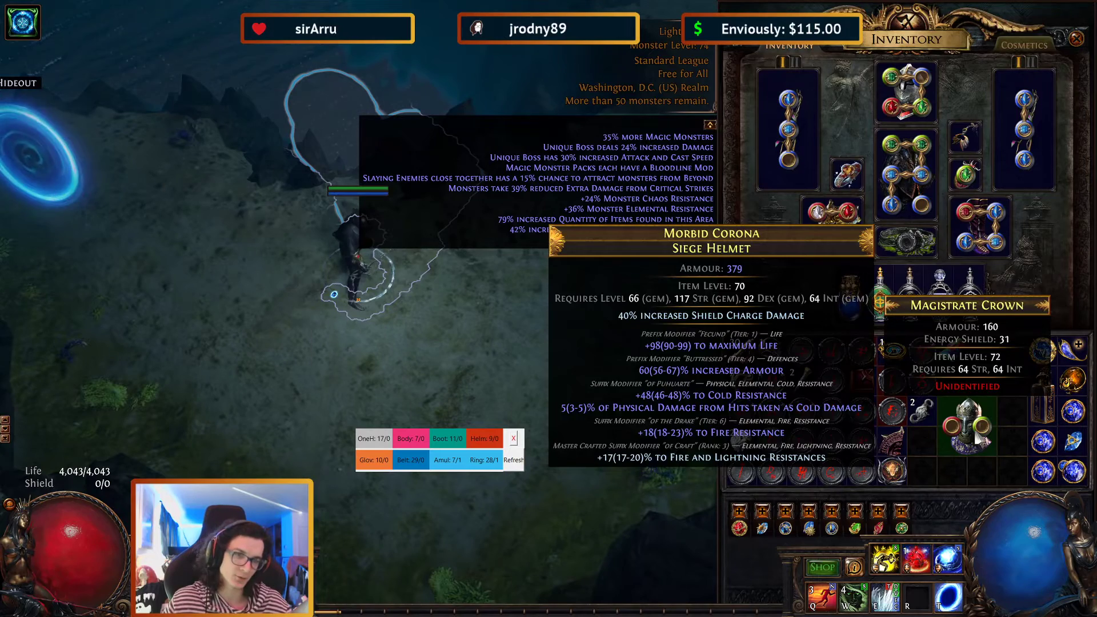
pyautogui.press('i')
# Reload the POEQOL_Base item filter from the game options.
pyautogui.press('o')
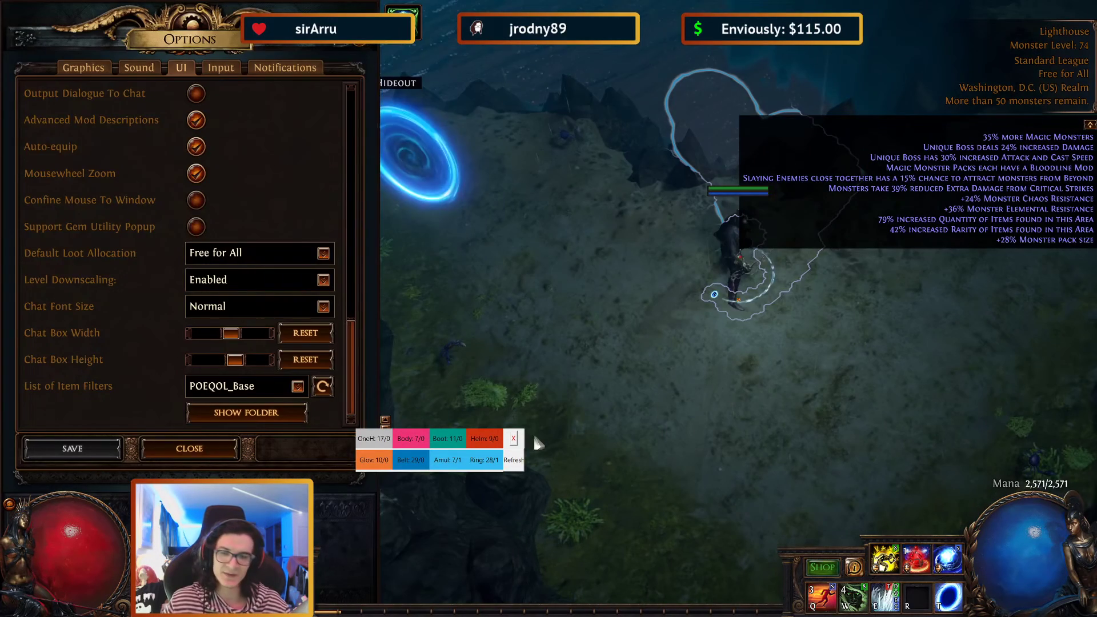
pyautogui.click(298, 387)
pyautogui.click(320, 400)
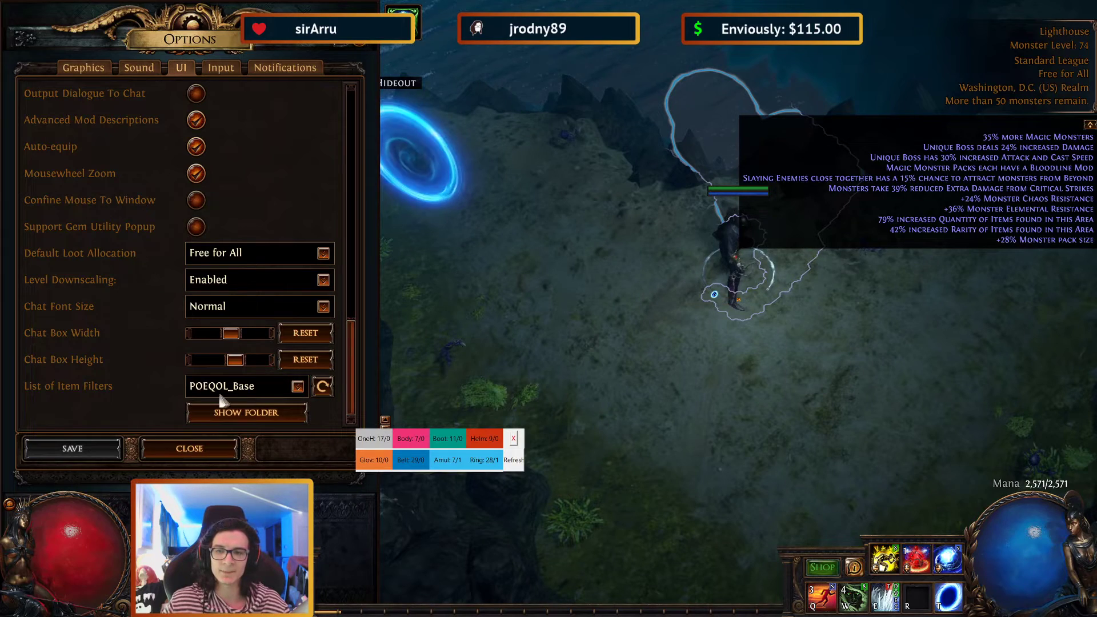
pyautogui.click(323, 387)
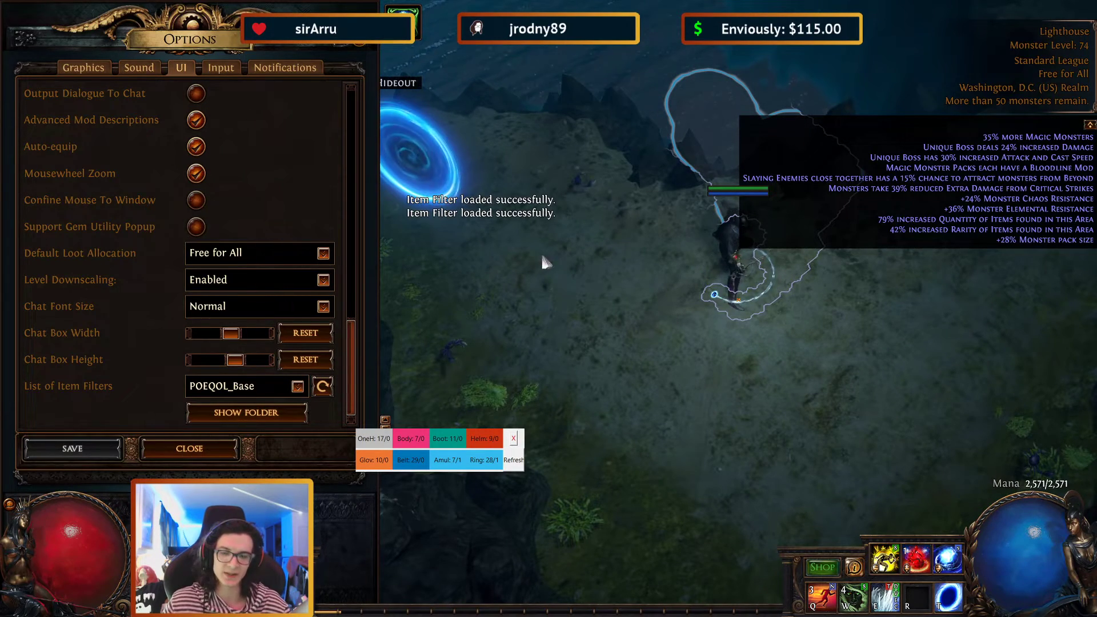
pyautogui.press('Escape')
pyautogui.press('o')
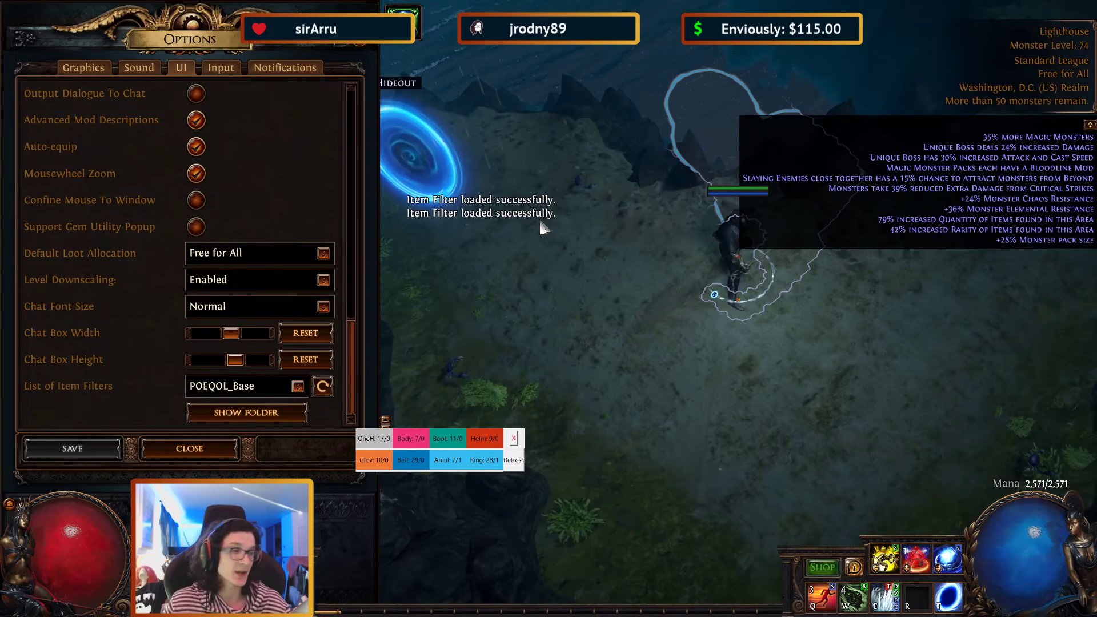
# Drop the Magistrate Crown from the inventory onto the ground to check its highlight.
pyautogui.press('i')
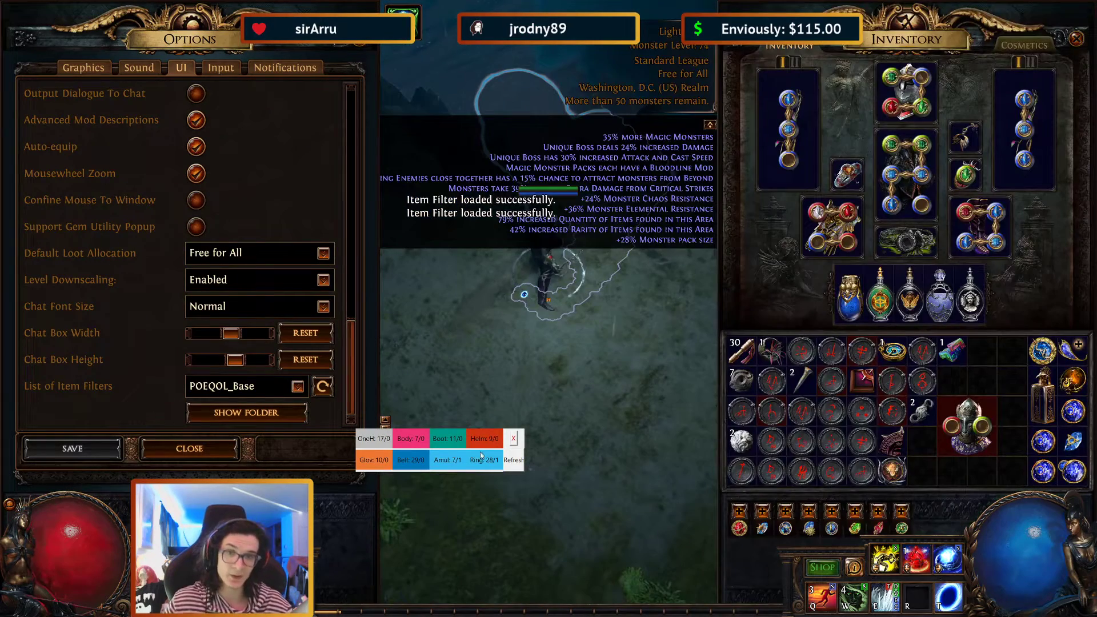
pyautogui.click(968, 426)
pyautogui.press('Escape')
pyautogui.click(560, 290)
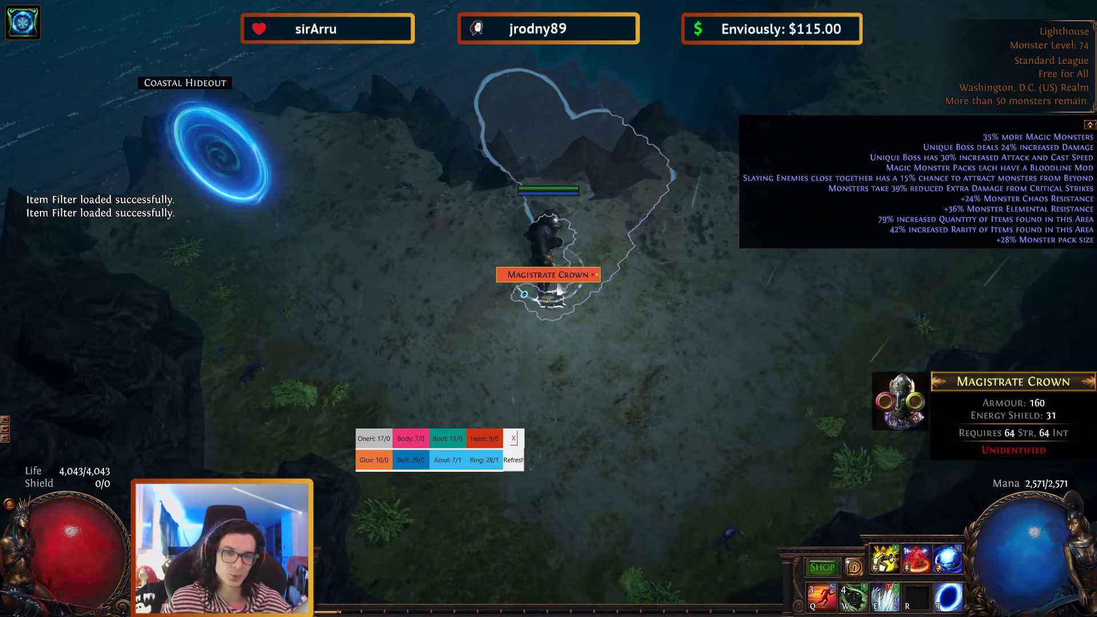
pyautogui.click(312, 229)
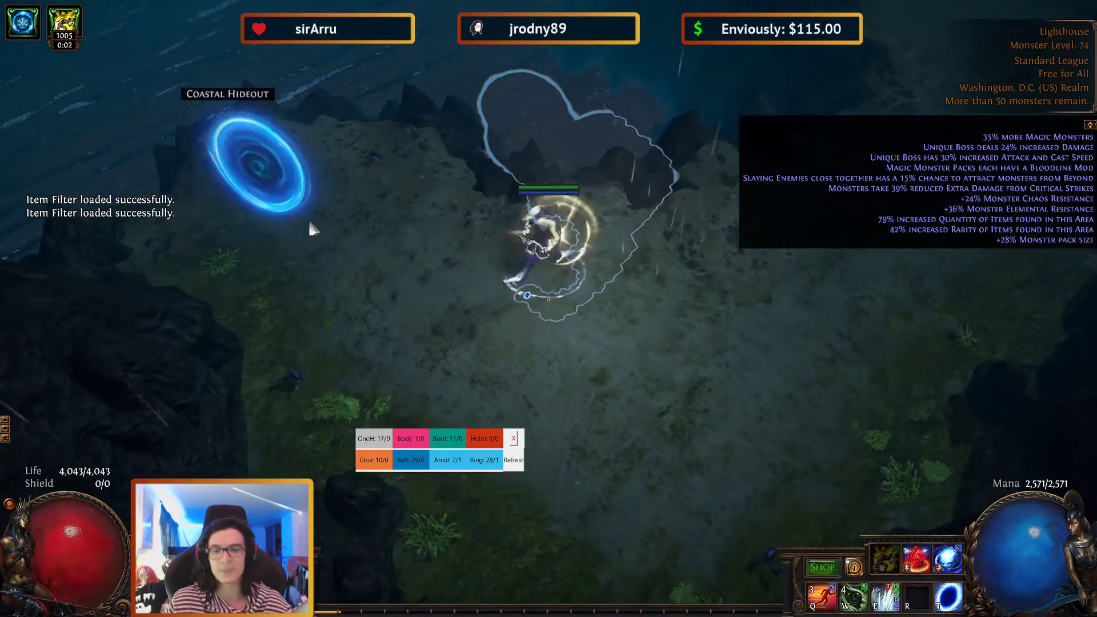
# Enter the Coastal Hideout and destroy several surplus helmets from the stash.
pyautogui.click(392, 210)
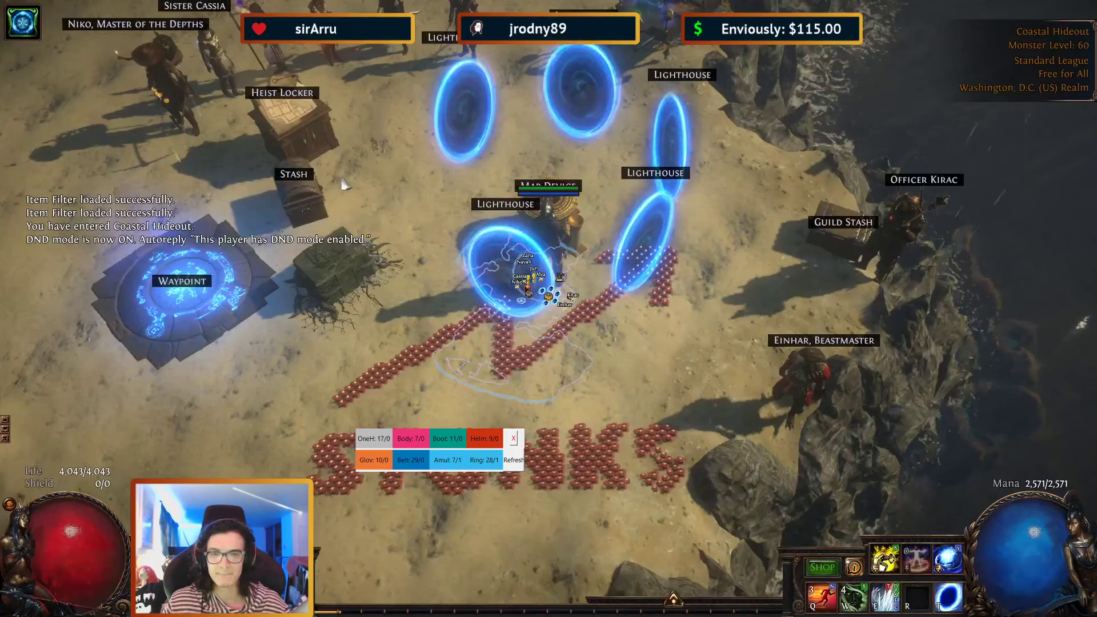
pyautogui.click(291, 176)
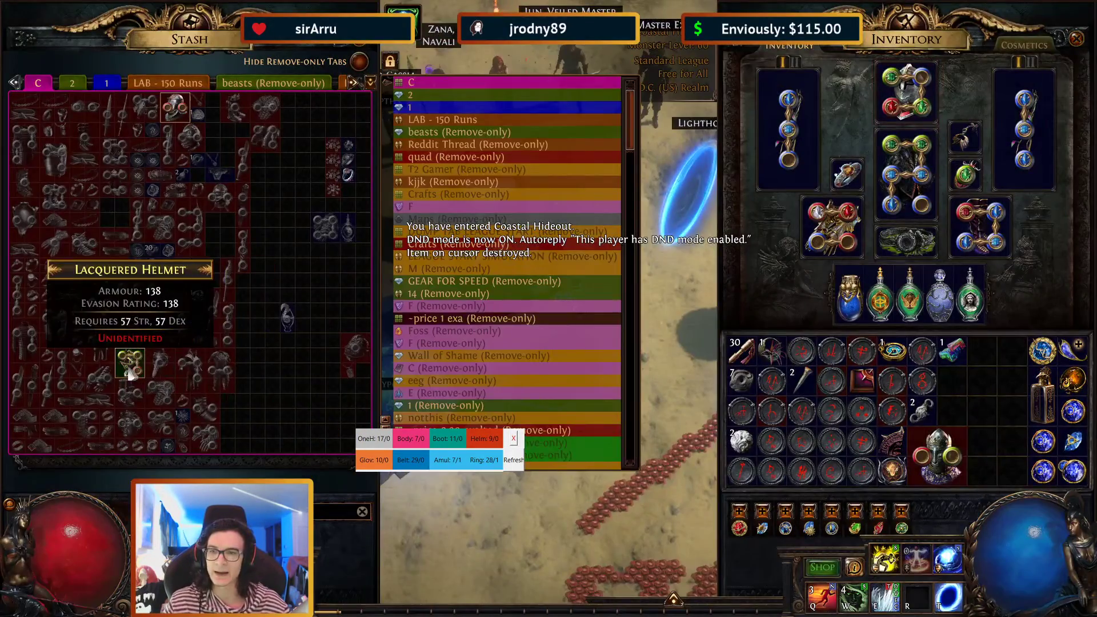
pyautogui.click(615, 535)
pyautogui.click(632, 314)
pyautogui.click(938, 457)
pyautogui.click(674, 492)
pyautogui.click(633, 314)
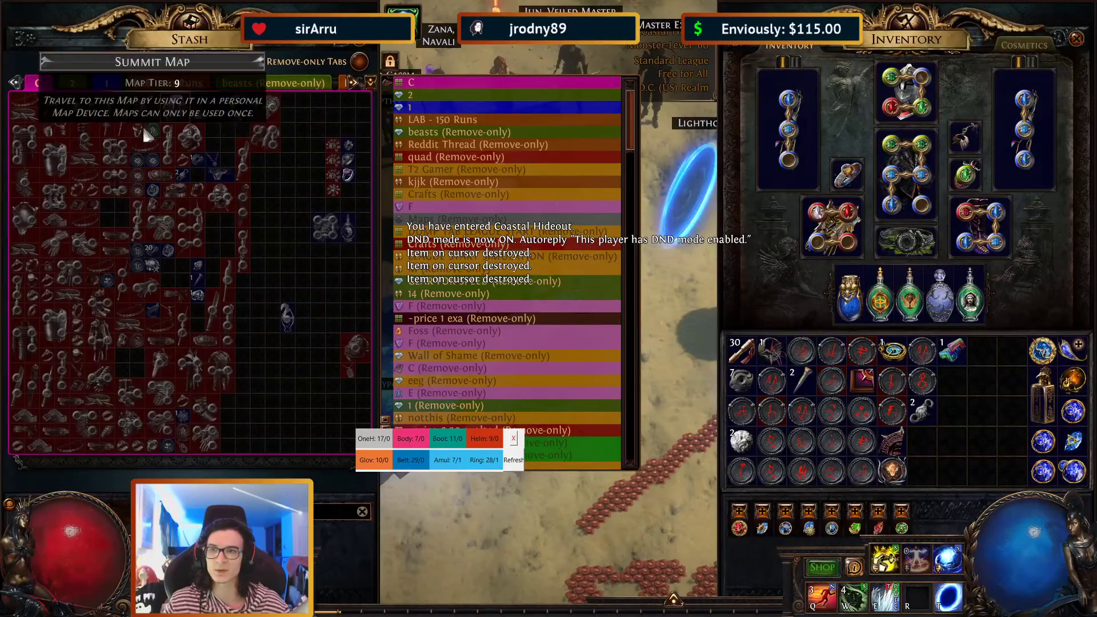
pyautogui.click(175, 106)
# Clear the stash search, move a helm and the Necromancer Circlet to inventory, destroy the Nightmare Bascinet.
pyautogui.click(361, 513)
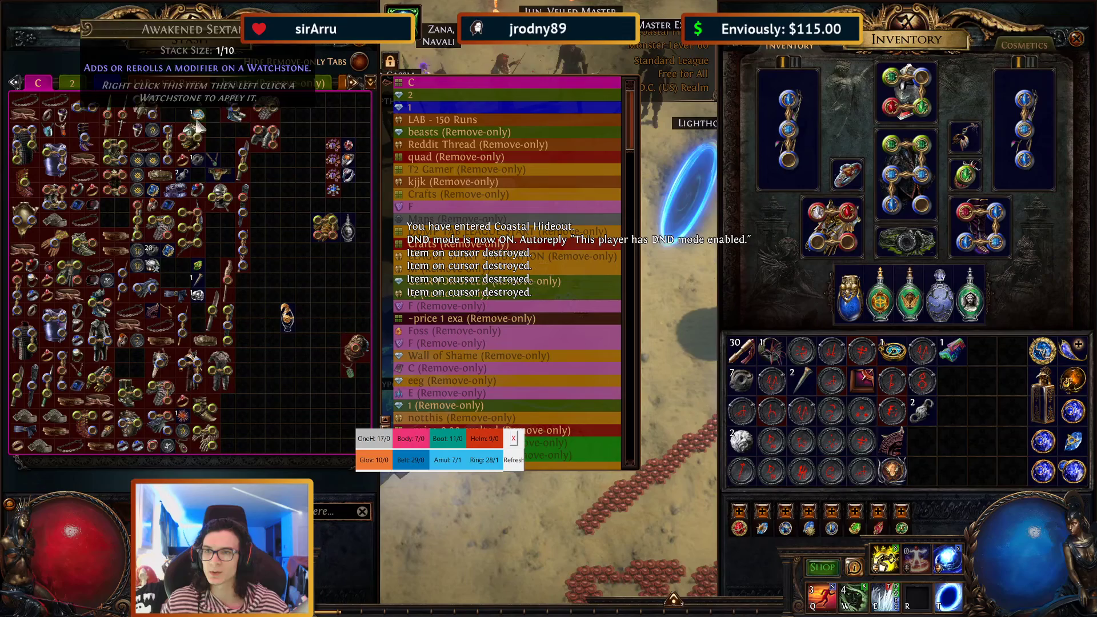
pyautogui.keyDown('ctrl'); pyautogui.click(195, 146); pyautogui.keyUp('ctrl')
pyautogui.keyDown('ctrl'); pyautogui.click(153, 112); pyautogui.keyUp('ctrl')
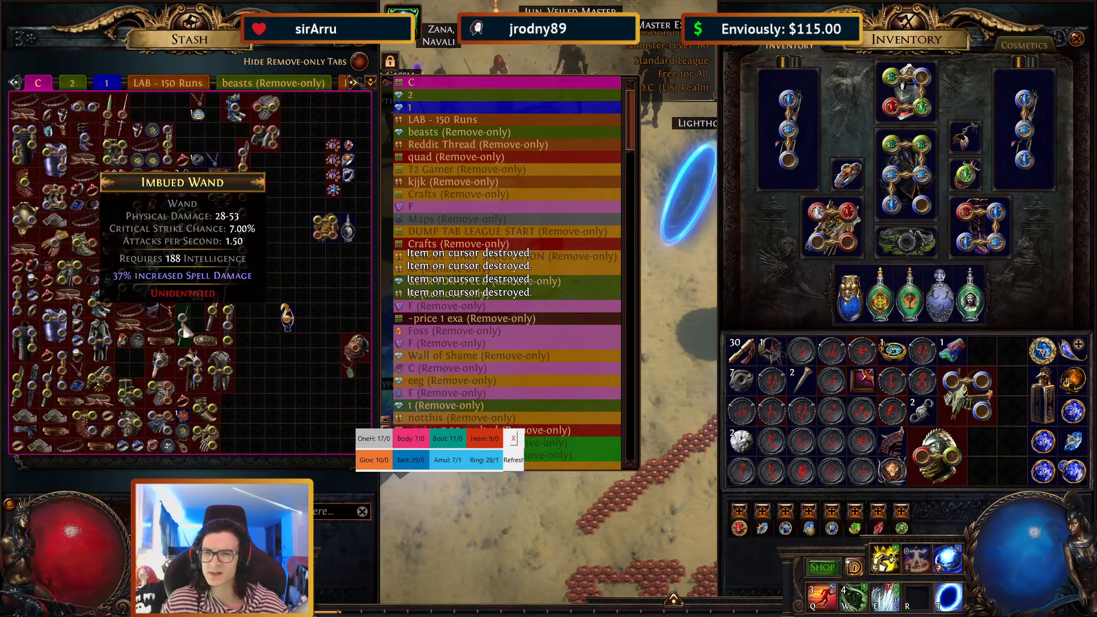
pyautogui.click(938, 454)
pyautogui.click(656, 552)
pyautogui.press('Return')
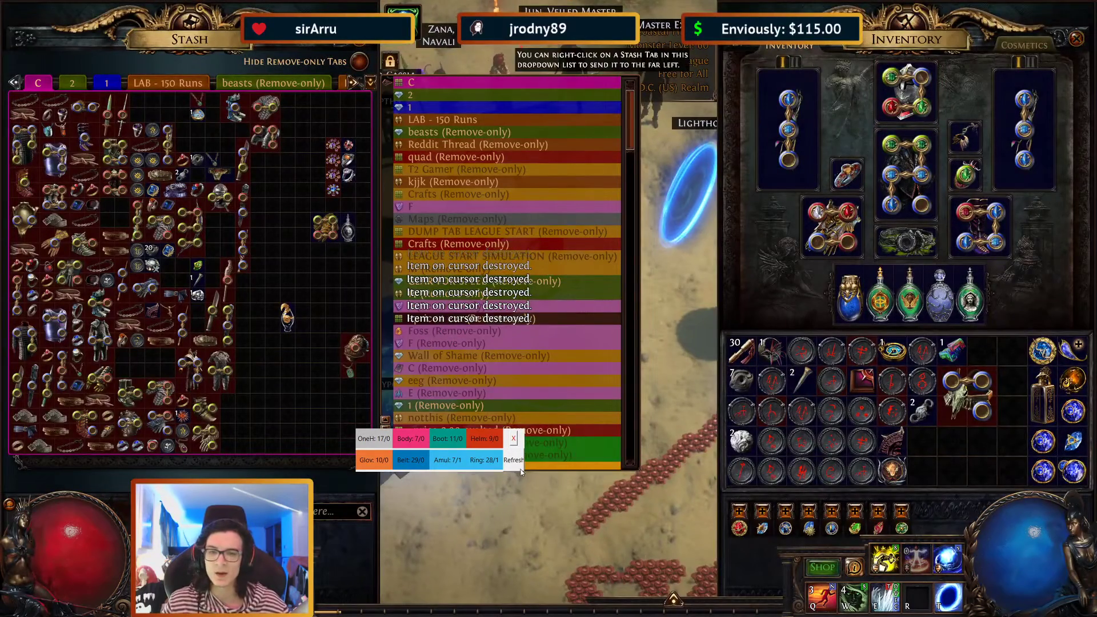
# Travel by waypoint to The Ravaged Square and back to the hideout.
pyautogui.press('space')
pyautogui.press('u')
pyautogui.click(199, 72)
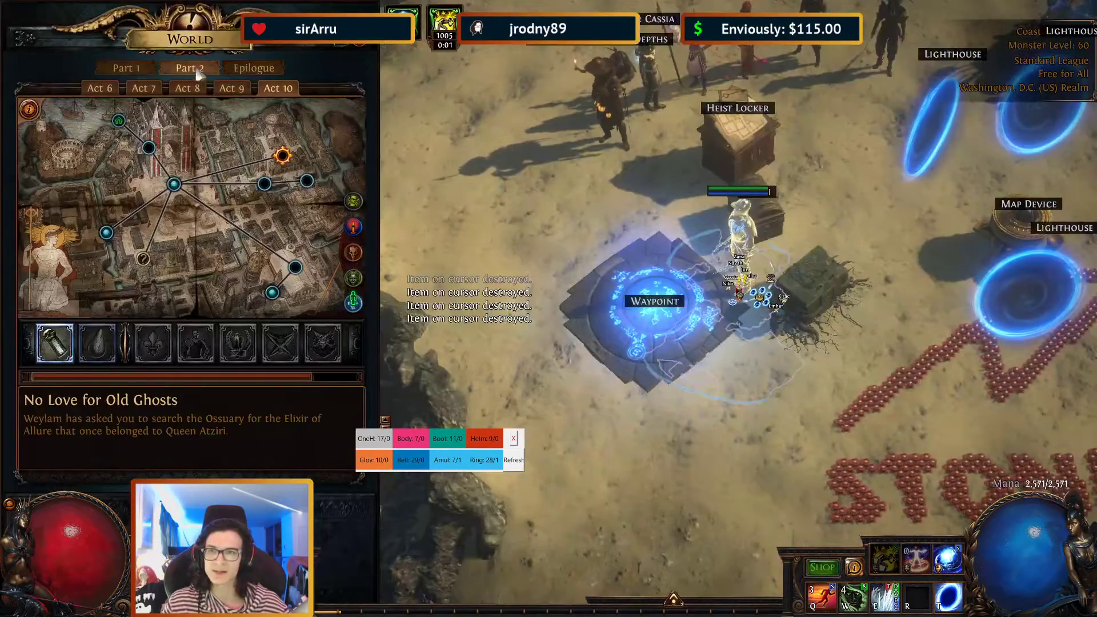
pyautogui.click(174, 182)
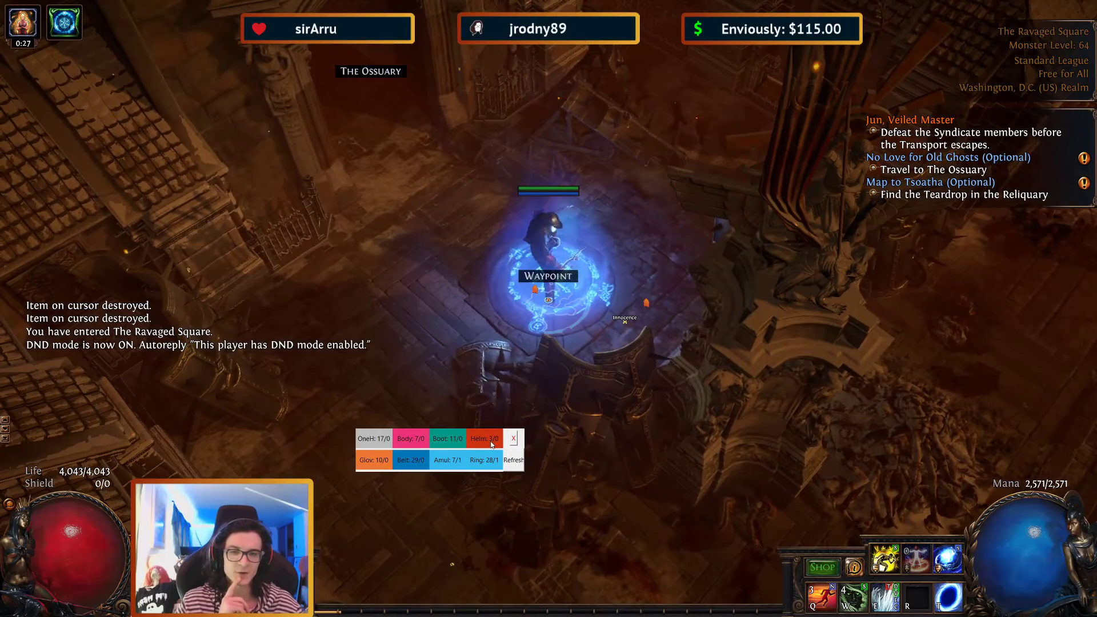
pyautogui.press('u')
pyautogui.click(357, 305)
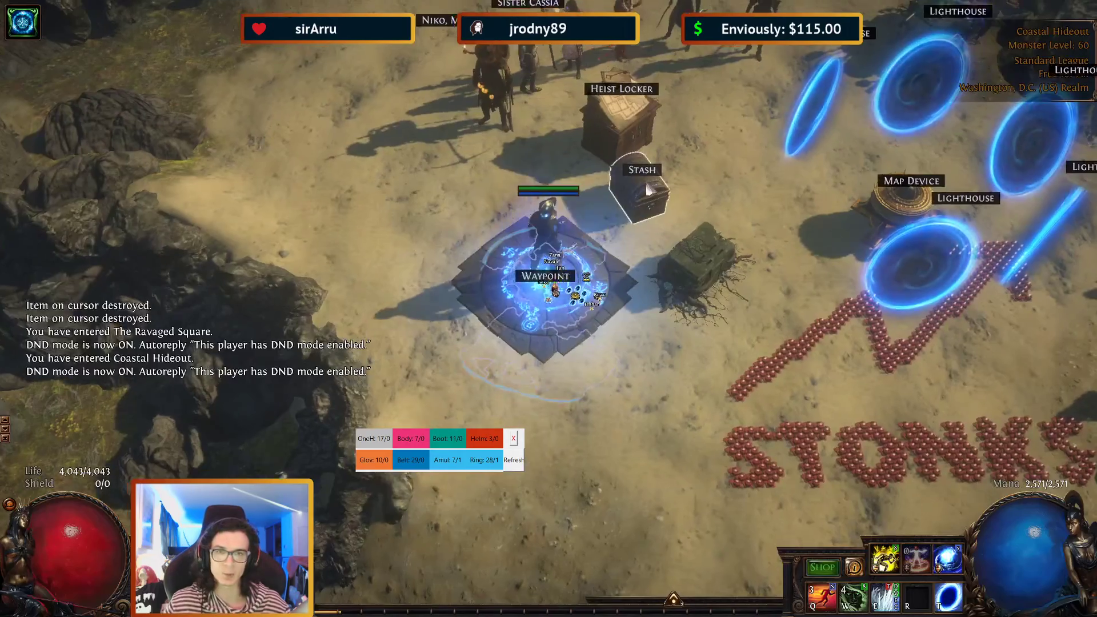
# Discard one more stash helmet so the overlay shows Helm 3/0.
pyautogui.click(640, 166)
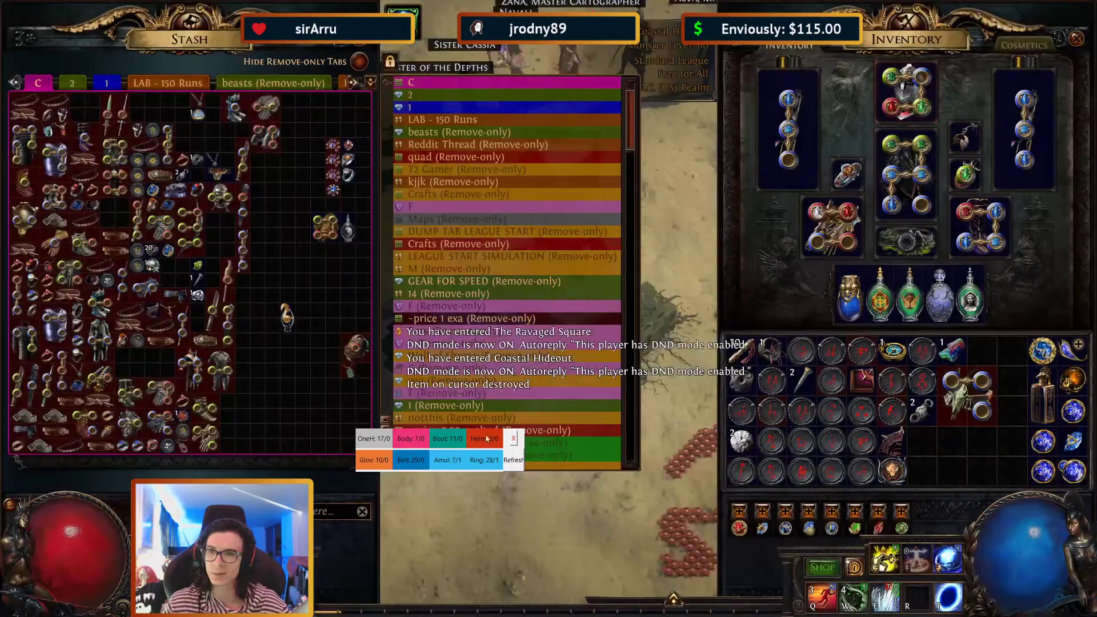
pyautogui.click(356, 345)
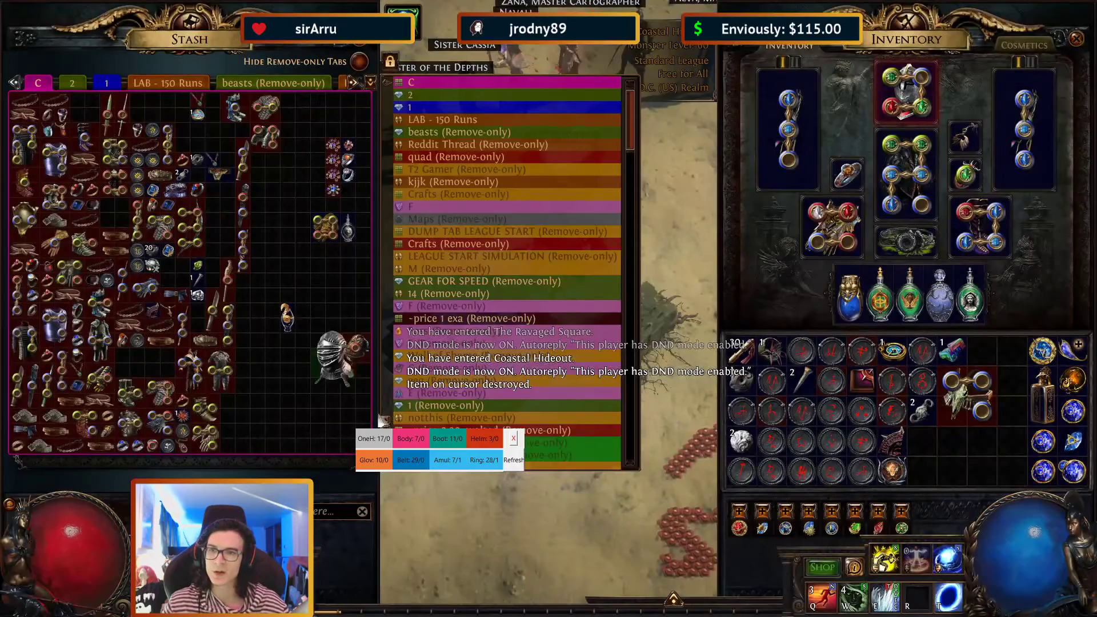
pyautogui.press('space')
pyautogui.press('u')
pyautogui.click(848, 227)
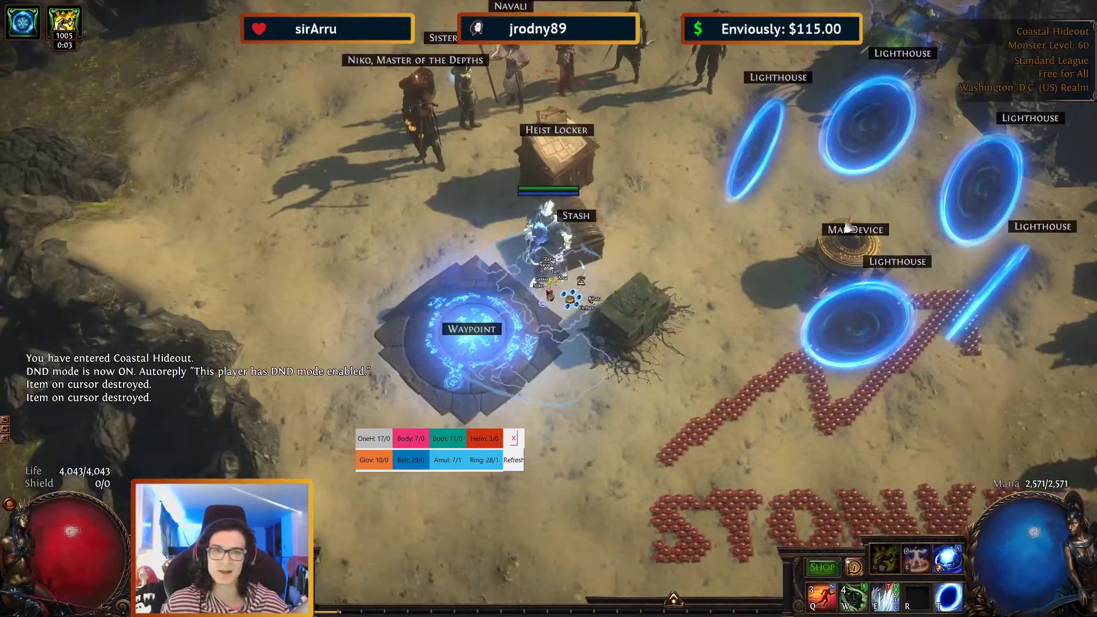
# Enter the Lighthouse map and refresh the overlay to reload the item filter.
pyautogui.click(758, 151)
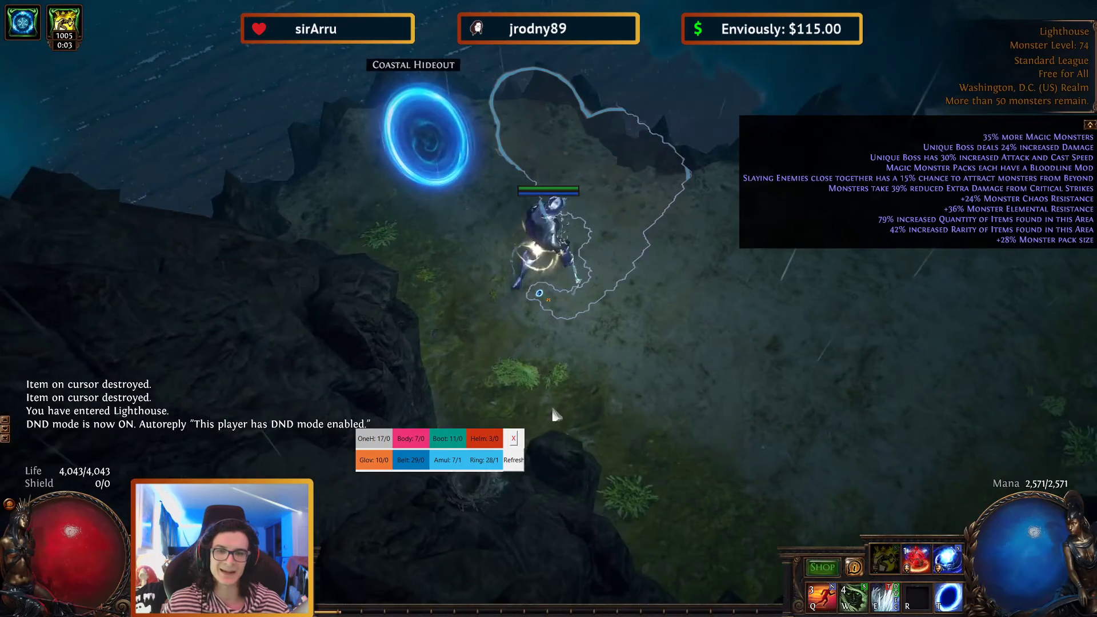
pyautogui.click(515, 461)
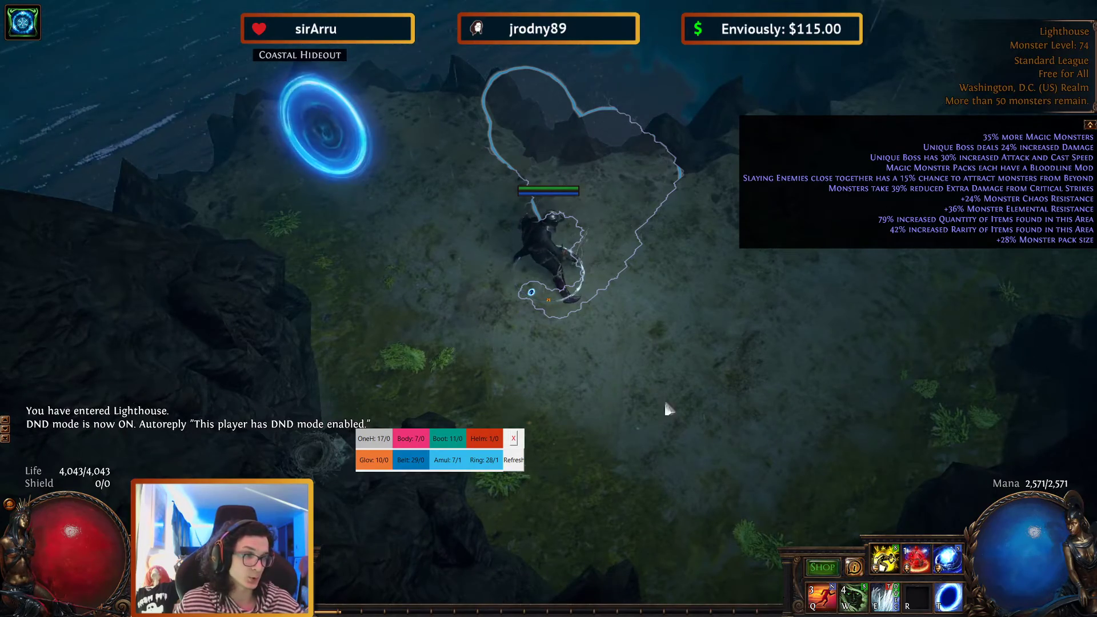
pyautogui.click(605, 217)
pyautogui.click(539, 330)
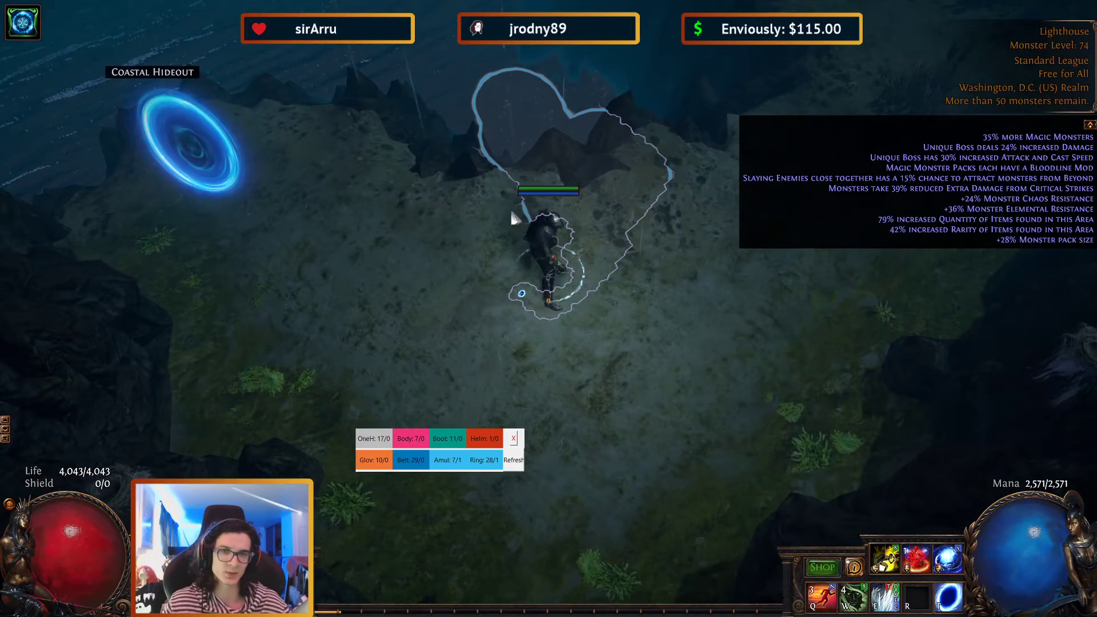
pyautogui.click(515, 217)
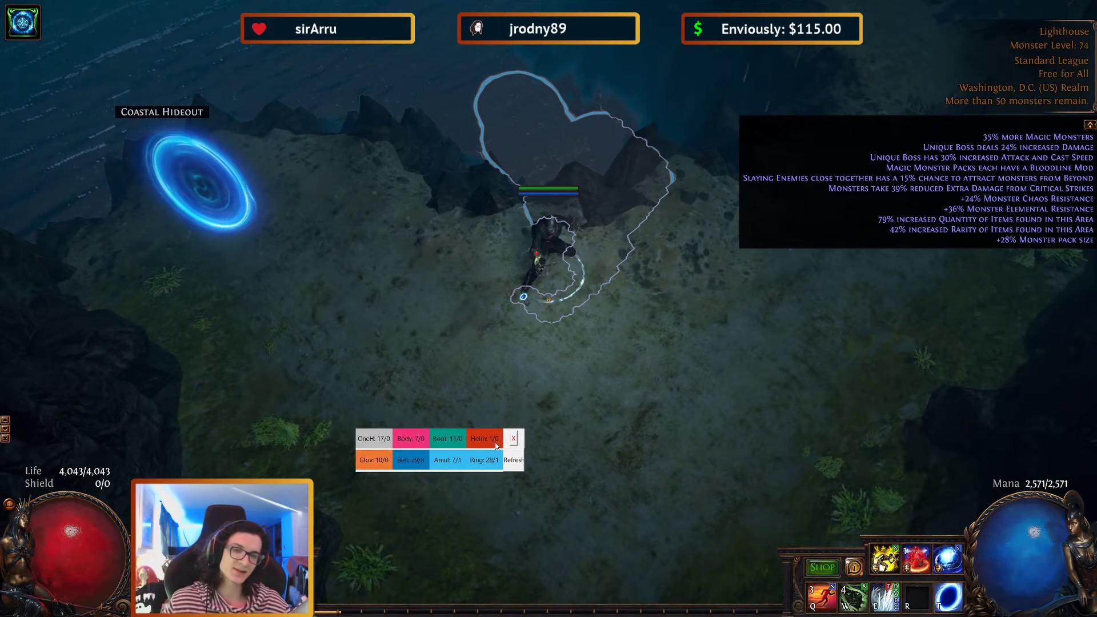
pyautogui.click(510, 455)
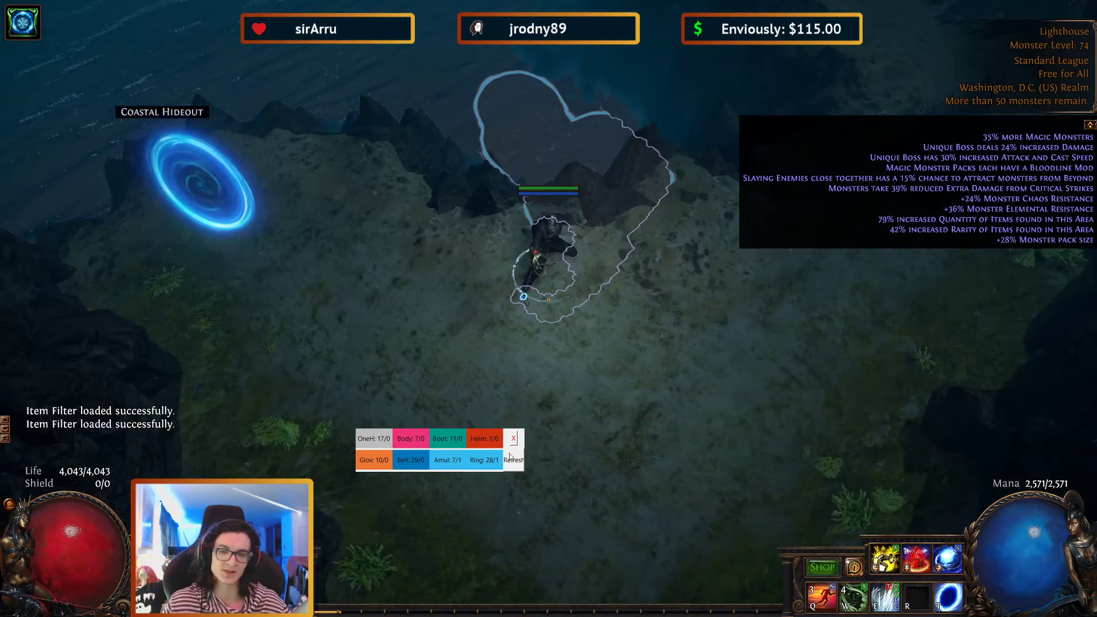
# Drop the Necromancer Circlet on the ground, pick it up, and drop it again.
pyautogui.press('i')
pyautogui.click(441, 319)
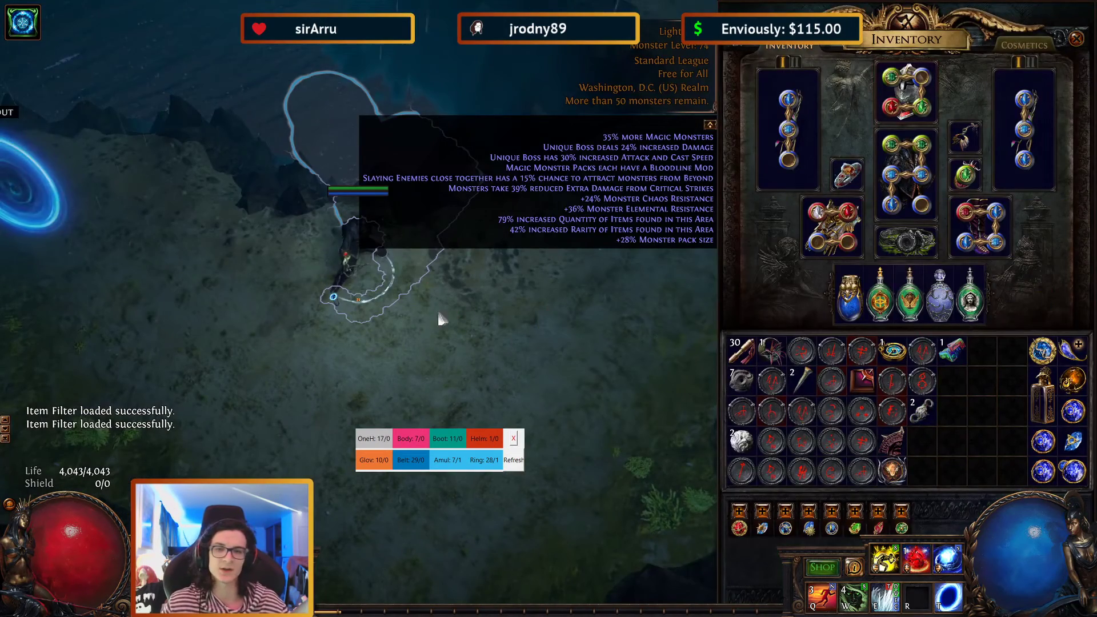
pyautogui.press('i')
pyautogui.moveTo(574, 284)
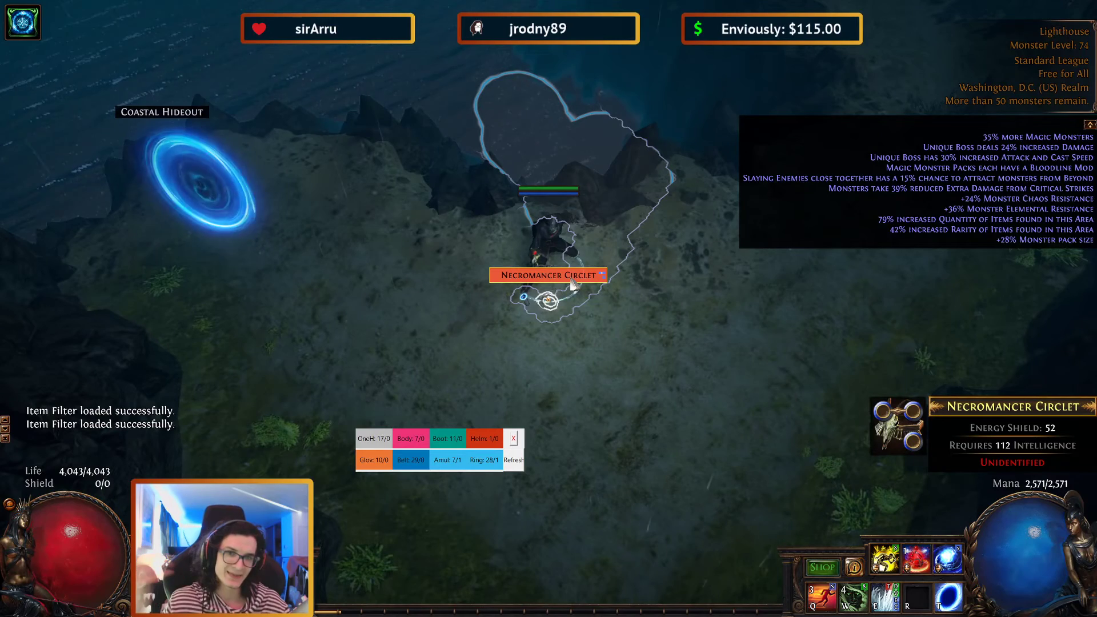
pyautogui.click(573, 280)
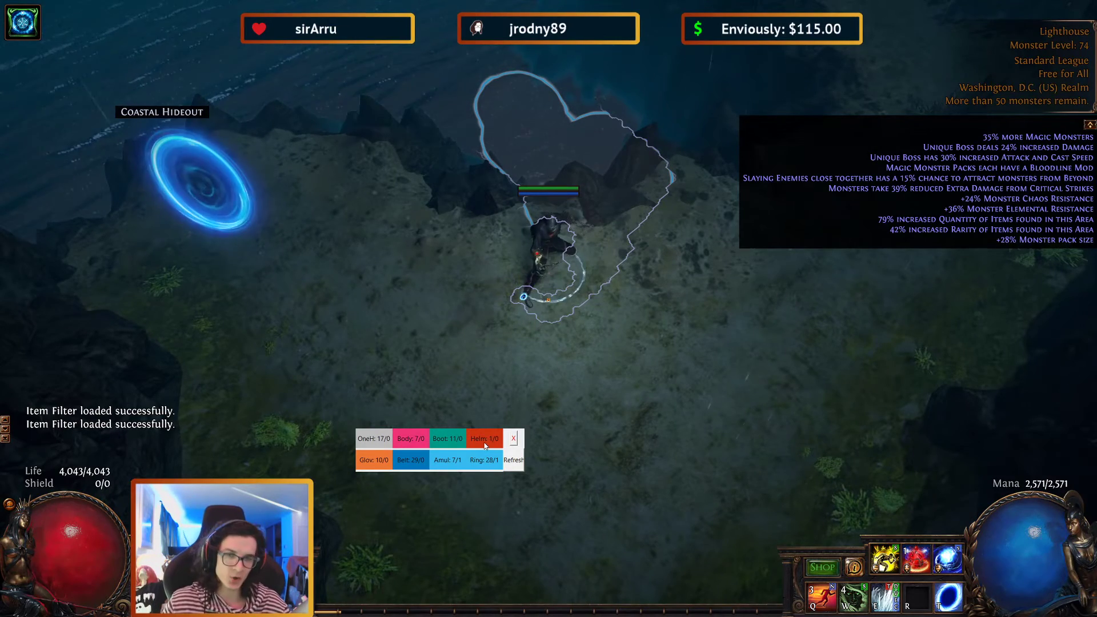
pyautogui.press('i')
pyautogui.click(931, 452)
pyautogui.click(465, 413)
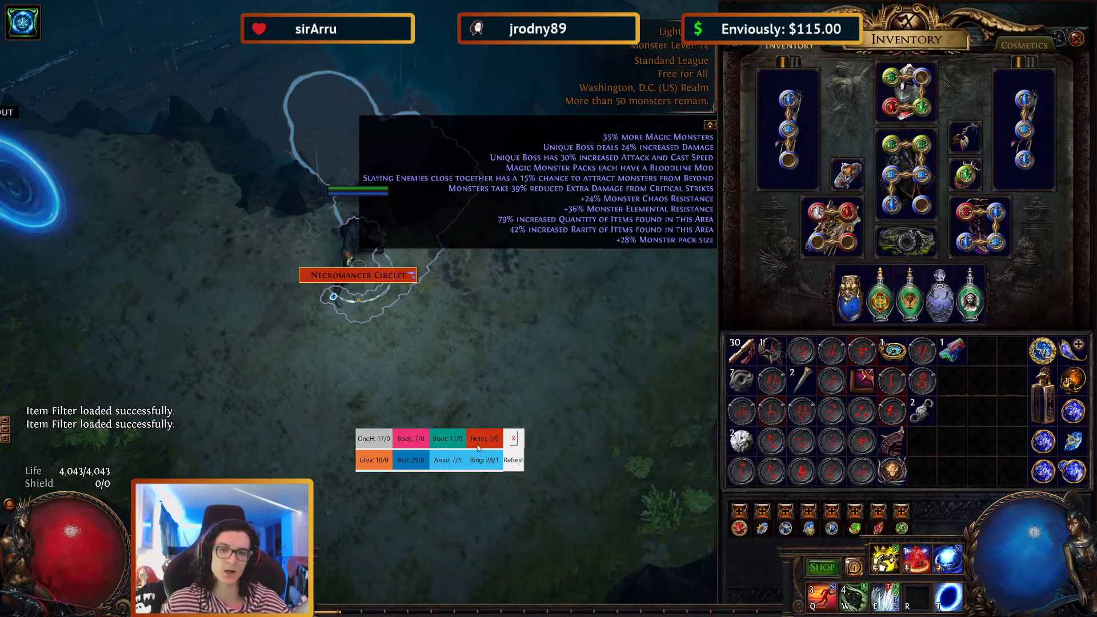
# Pick the circlet back up and drop it once more to show its highlighted label.
pyautogui.moveTo(361, 279)
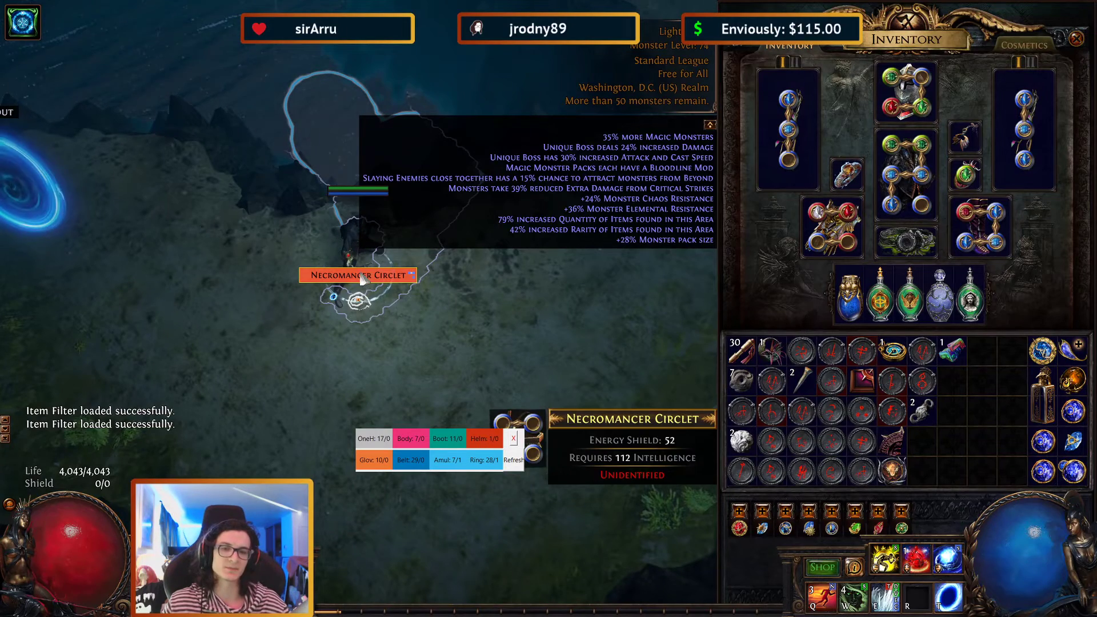
pyautogui.press('i')
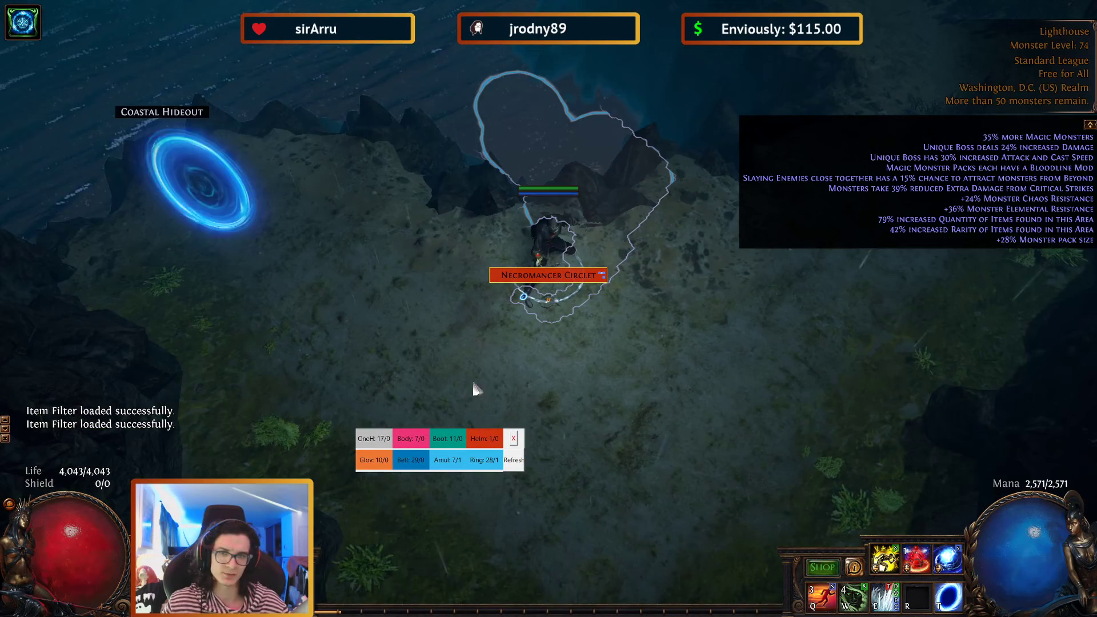
pyautogui.click(550, 275)
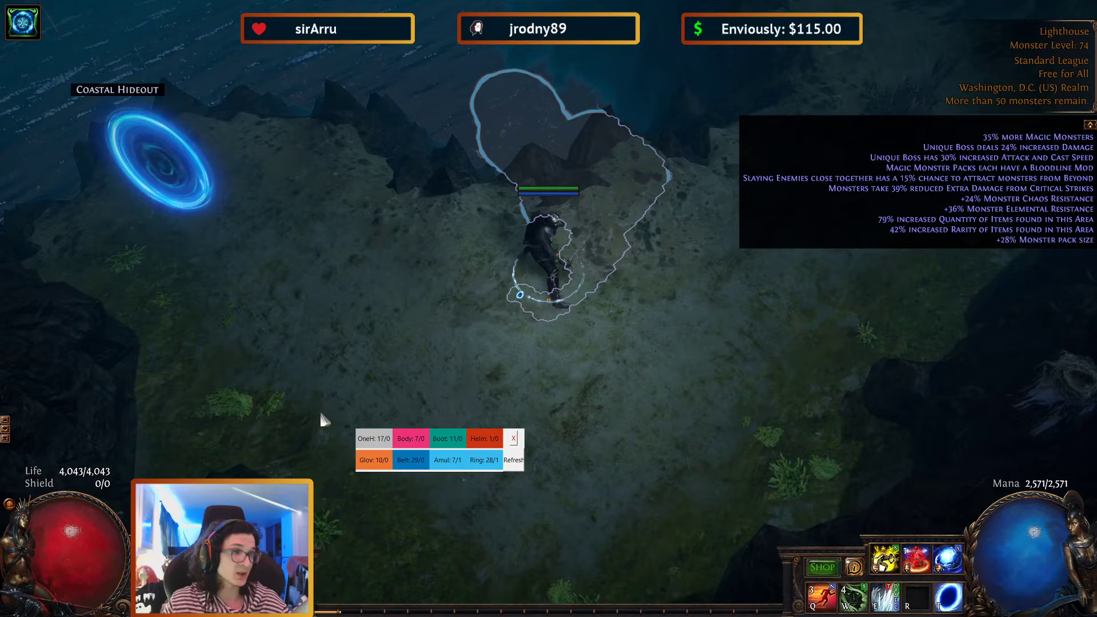
pyautogui.click(493, 320)
pyautogui.press('i')
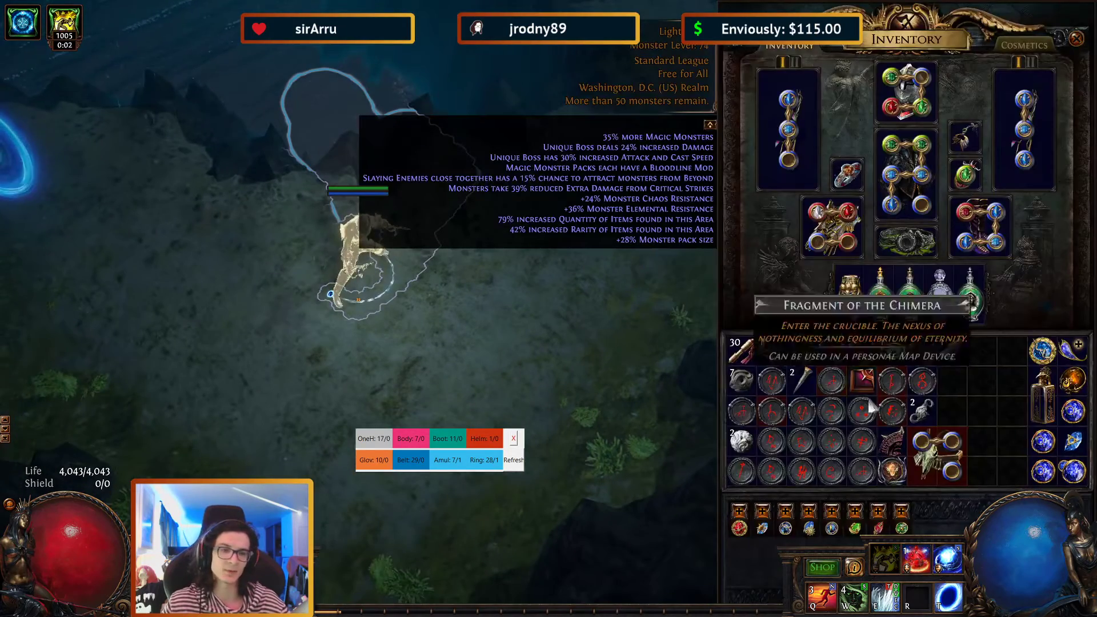
pyautogui.click(952, 457)
pyautogui.click(457, 297)
pyautogui.press('i')
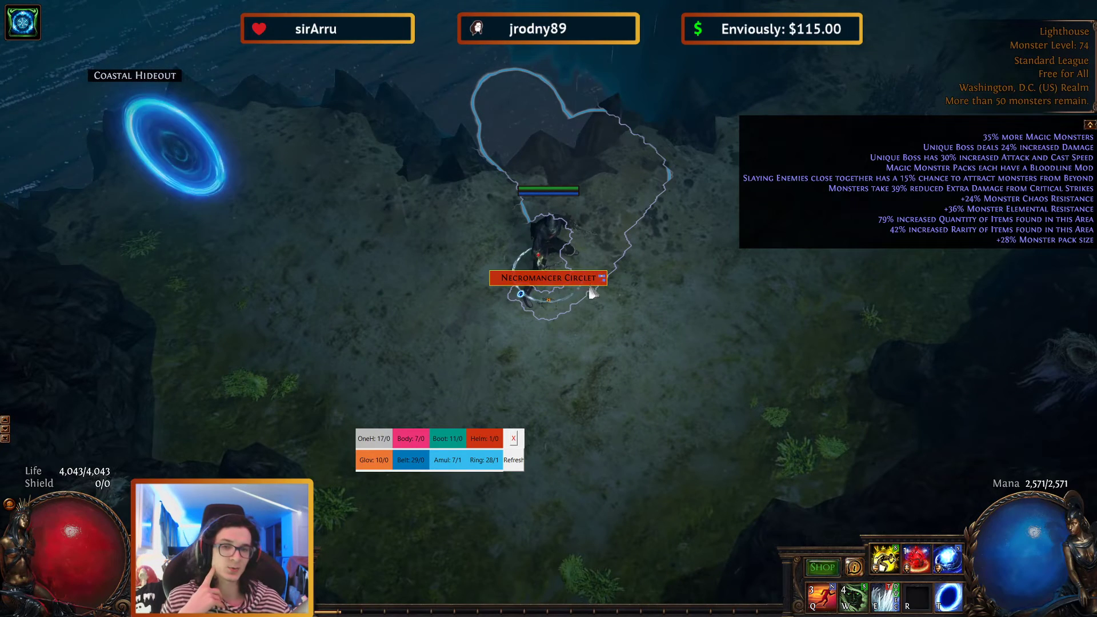
# Pick up the highlighted Necromancer Circlet and close the gear-count overlay.
pyautogui.moveTo(575, 285)
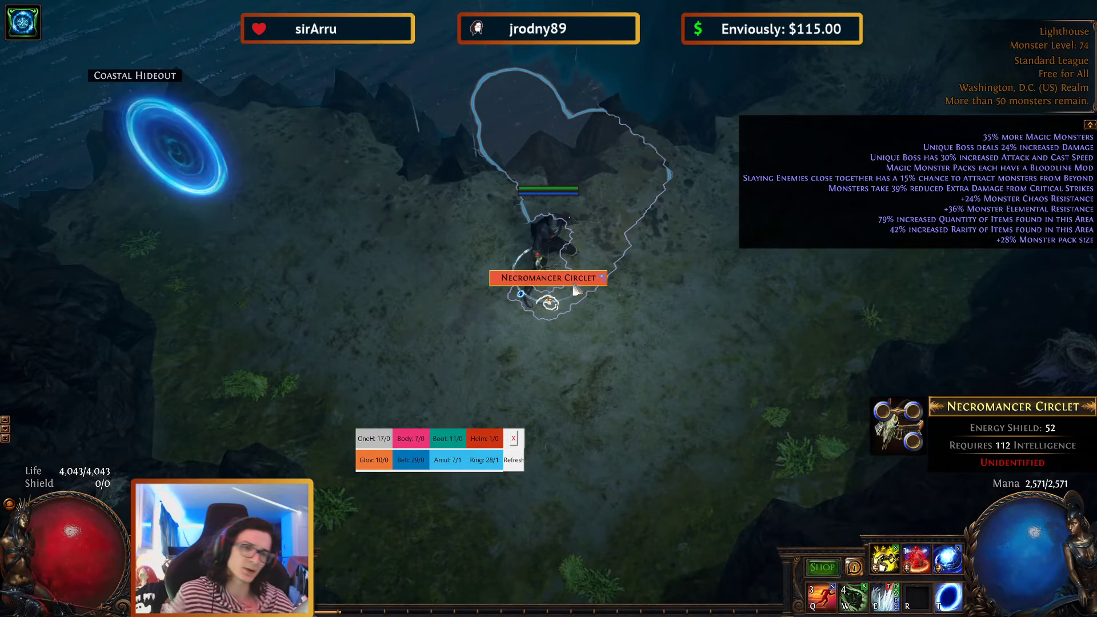
pyautogui.click(574, 280)
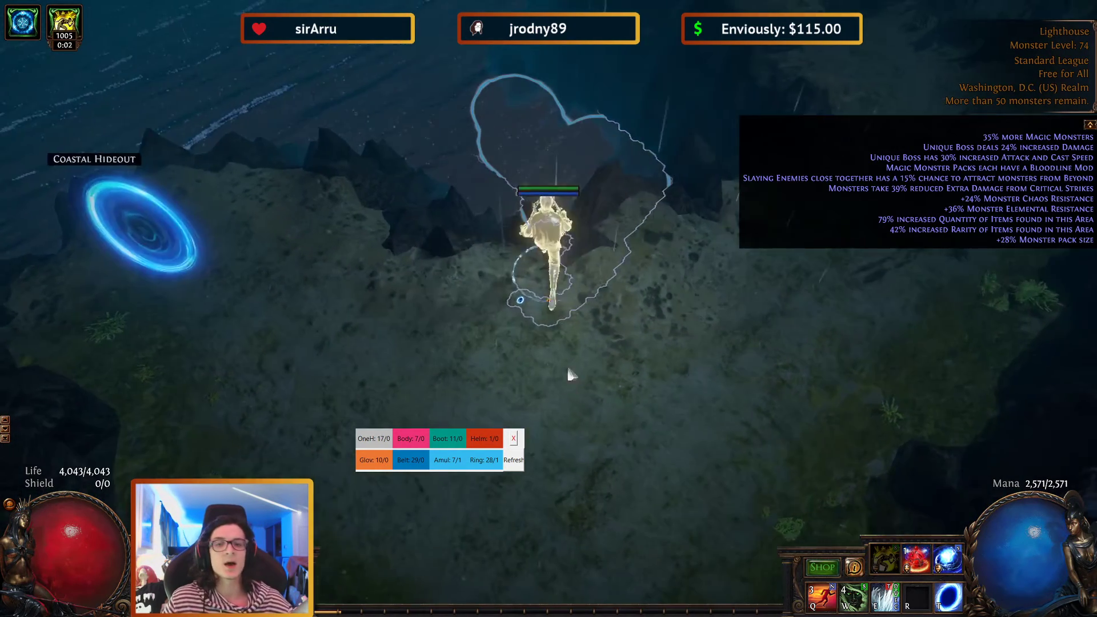
pyautogui.click(513, 439)
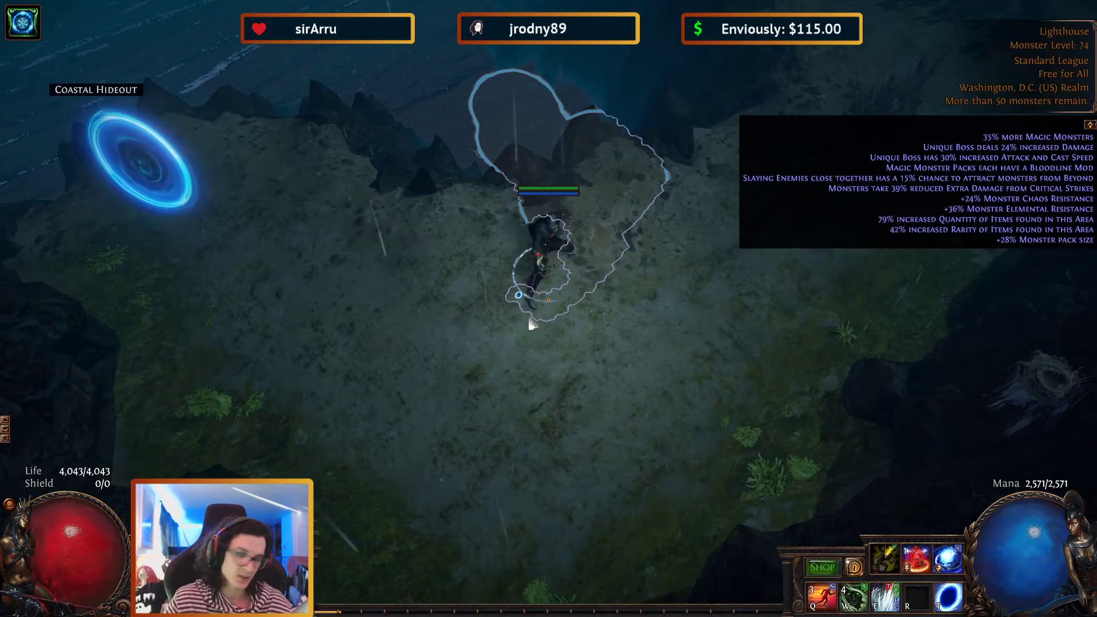
pyautogui.click(539, 343)
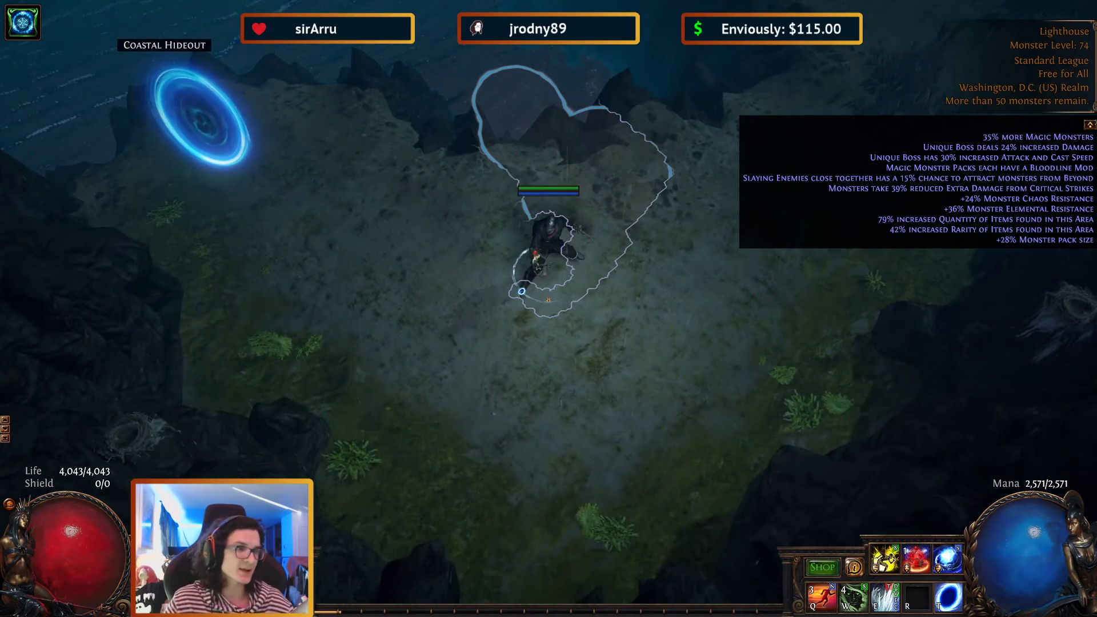
pyautogui.hotkey('alt', 'Tab')
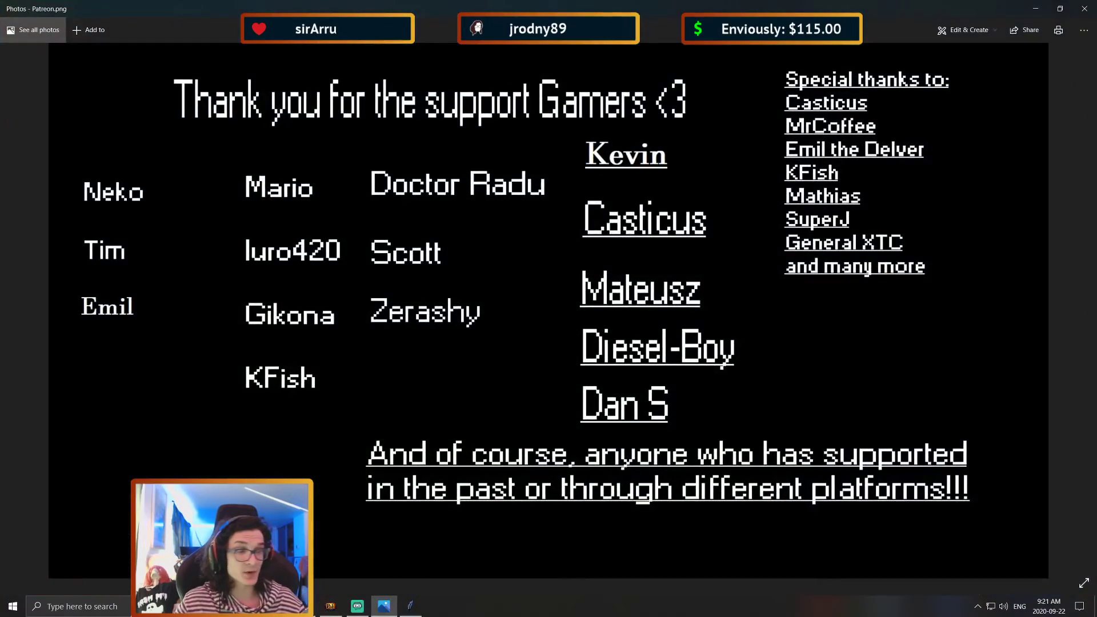